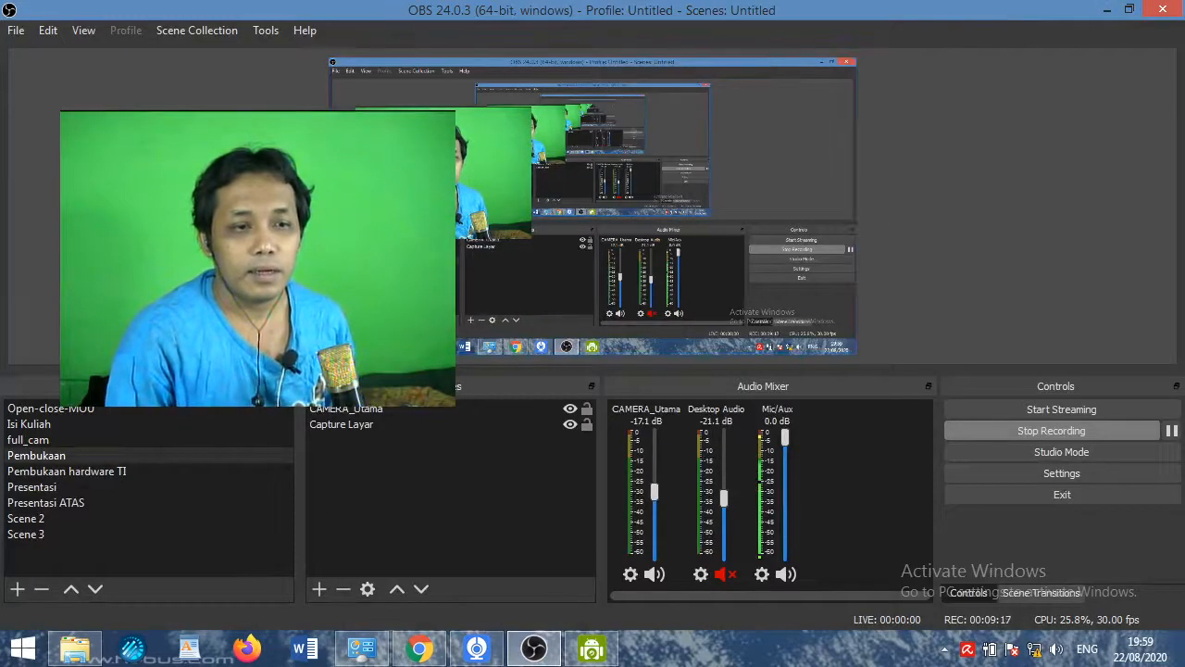
# - Try the full_cam and Presentasi ATAS scenes, settle on Presentasi, leaving CAMERA_Utama unchanged
pyautogui.click(74, 452)
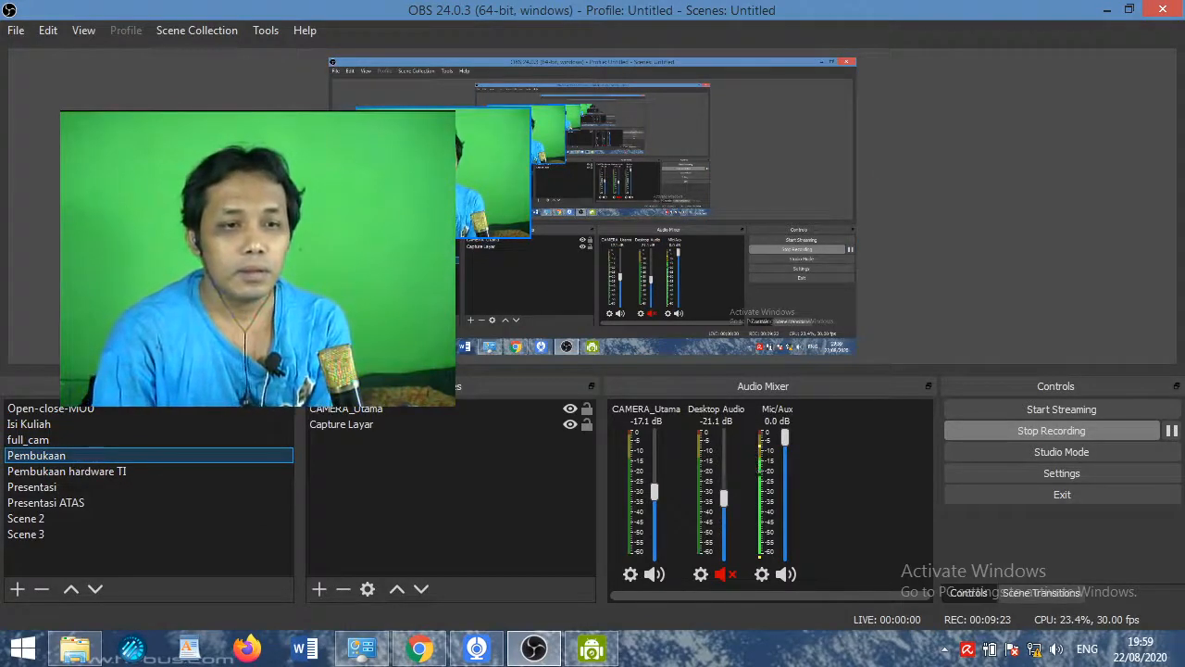
pyautogui.click(63, 443)
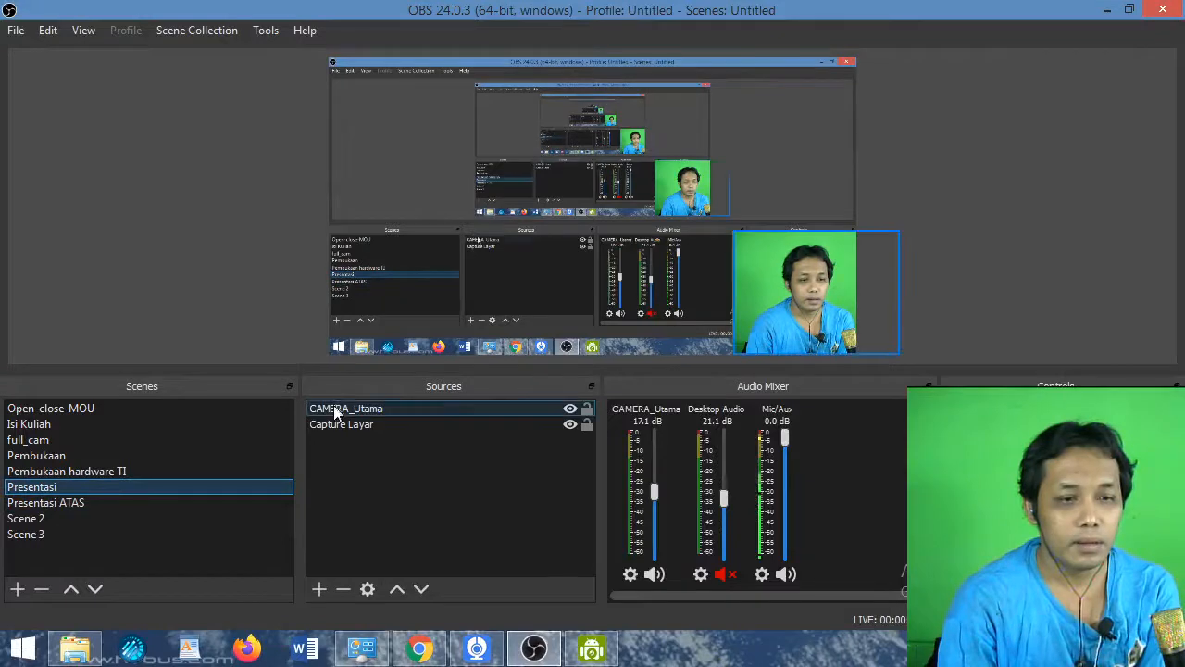
pyautogui.click(92, 506)
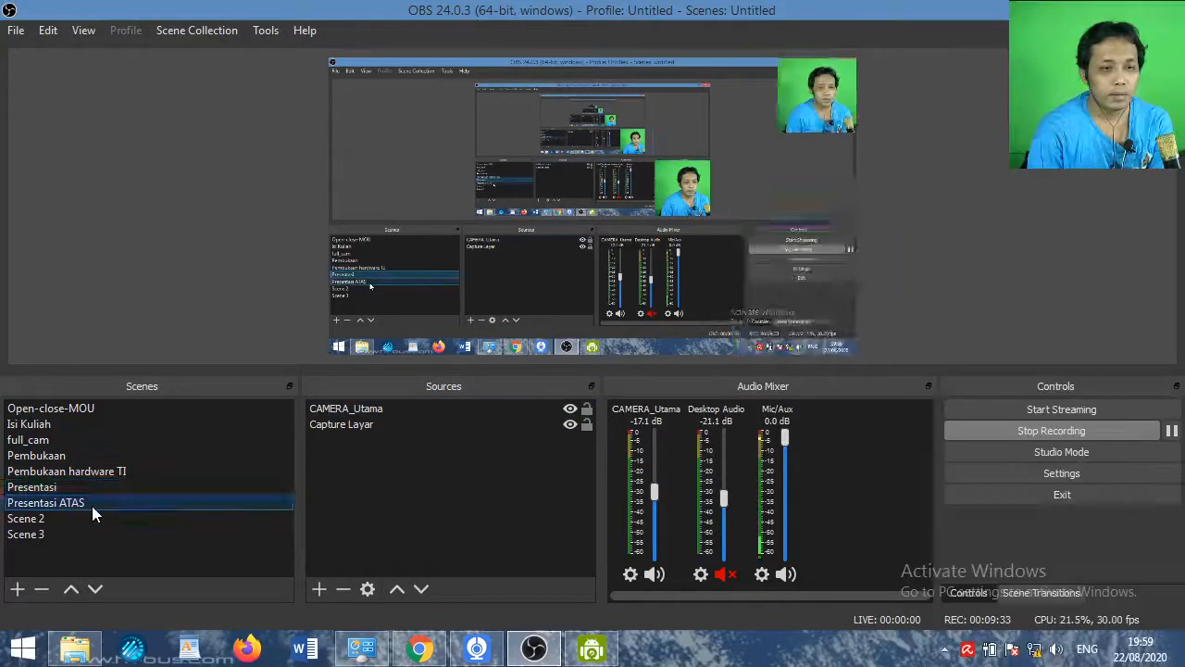
pyautogui.click(94, 487)
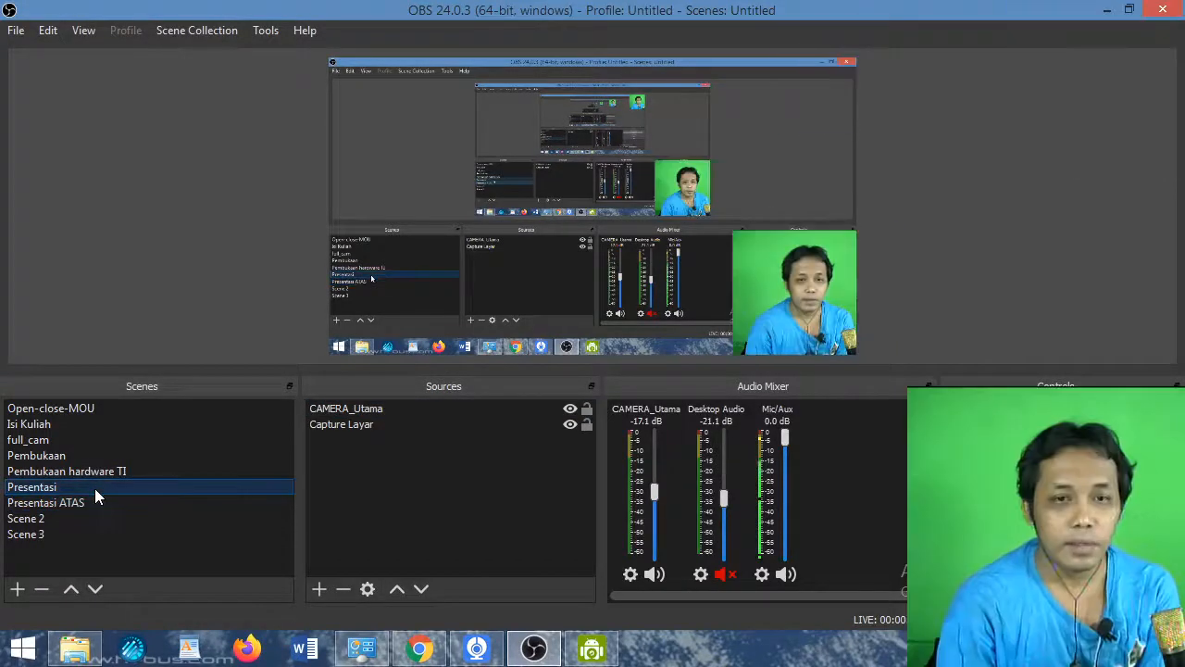
pyautogui.rightClick(365, 412)
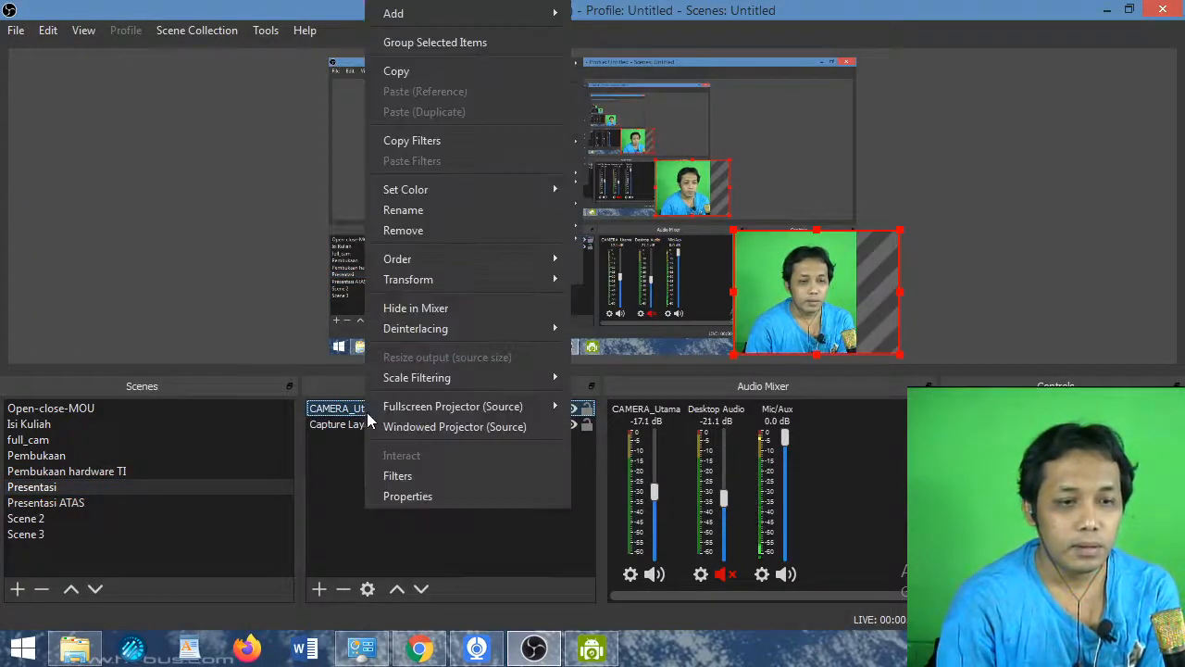
pyautogui.click(331, 463)
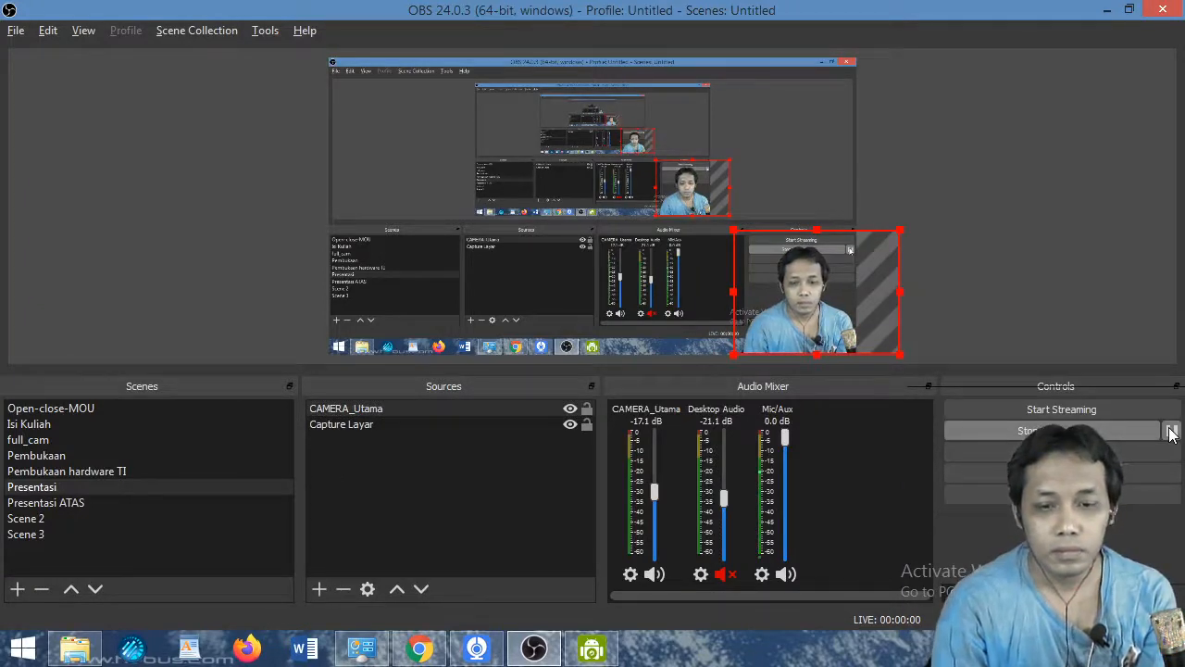
# - Close DroidCam Client and bring Chrome forward with OBS kept minimized
pyautogui.click(1106, 10)
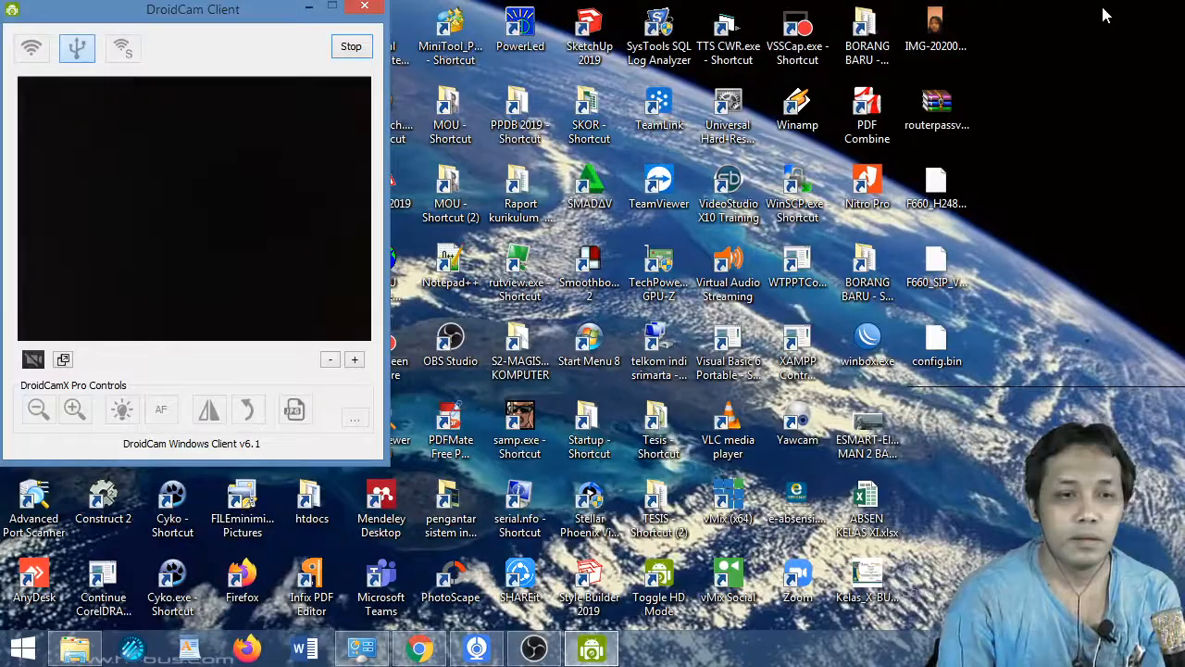
pyautogui.click(360, 10)
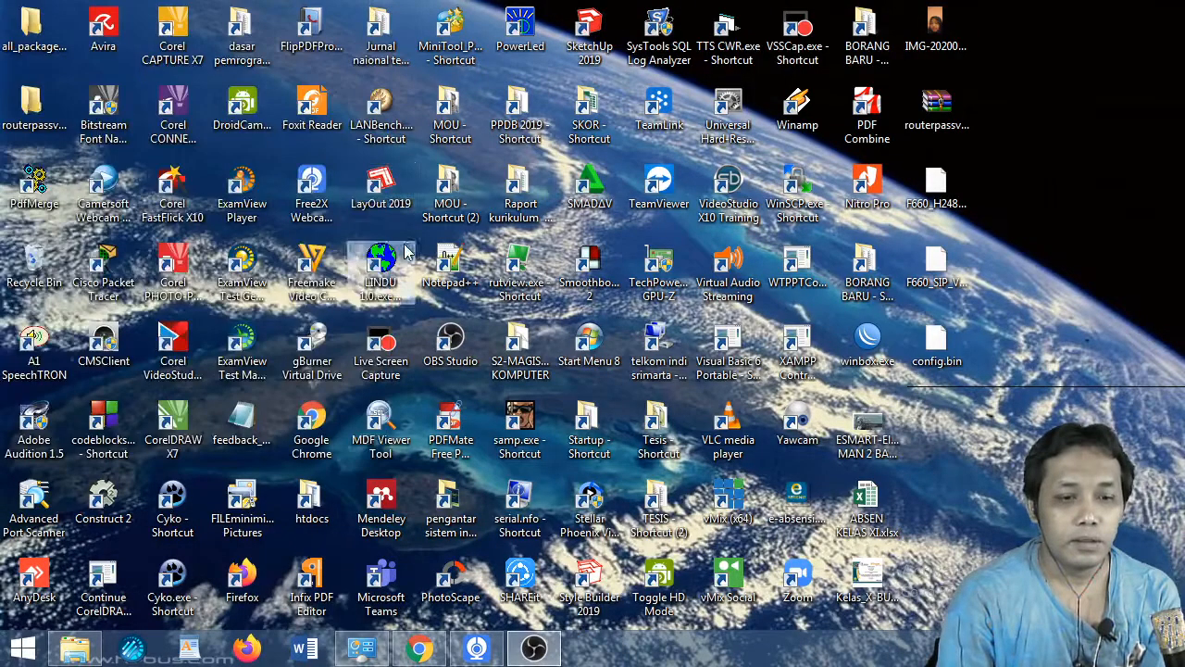
pyautogui.click(421, 653)
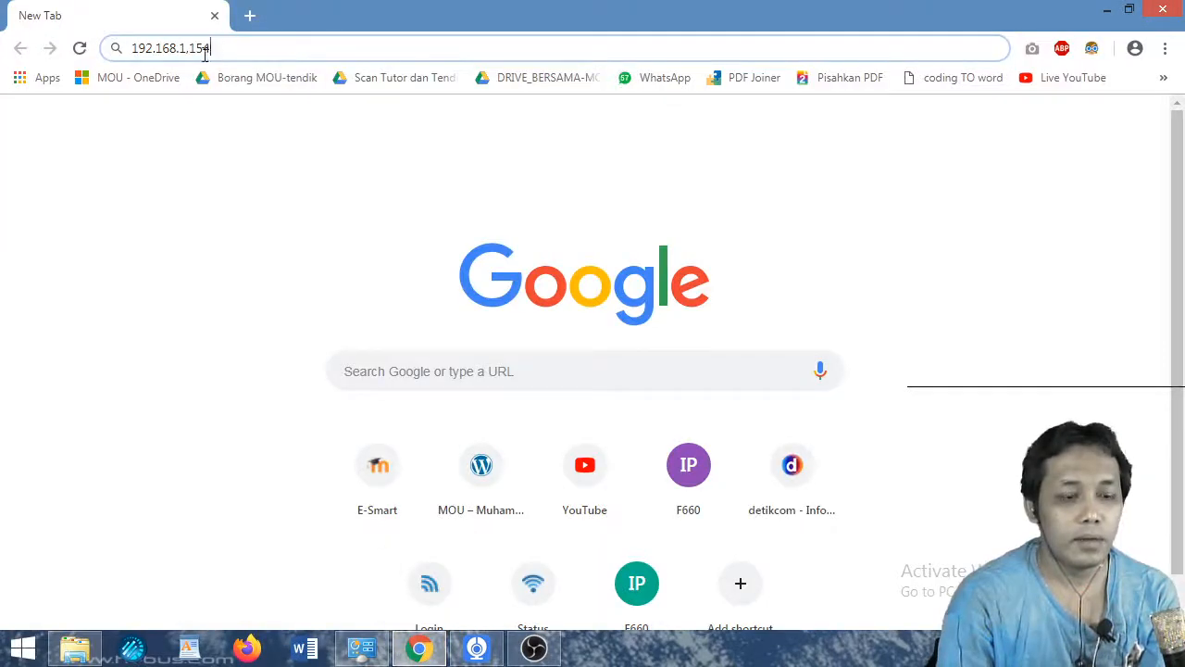
pyautogui.moveTo(208, 53); pyautogui.dragTo(80, 55)
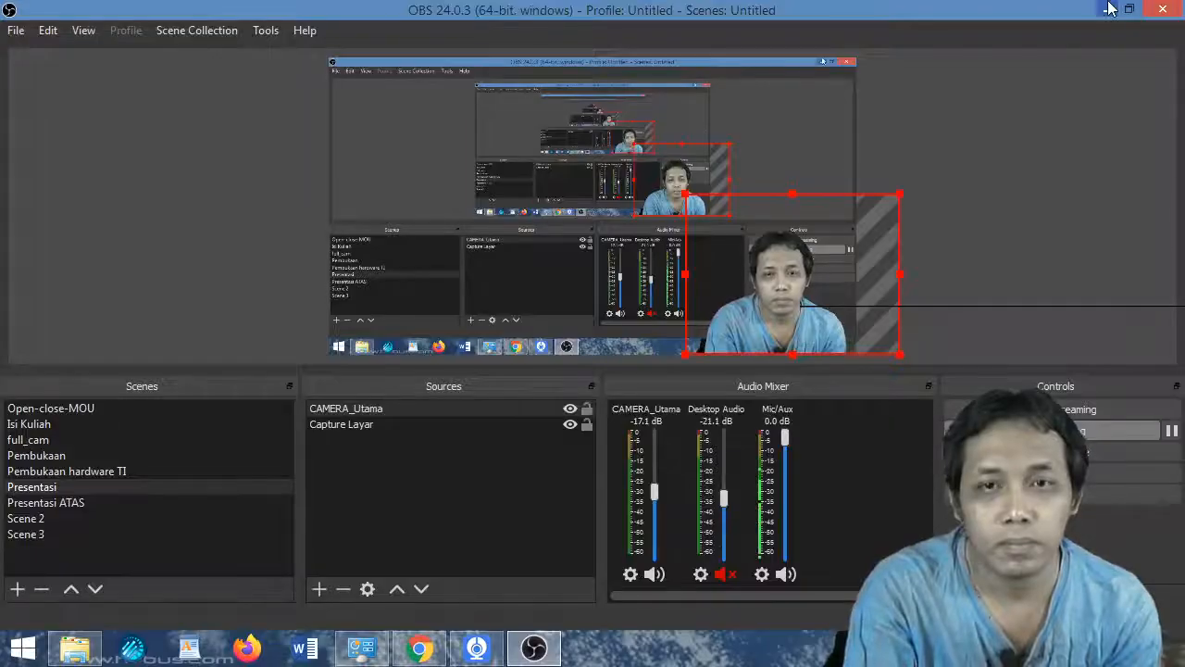
pyautogui.click(1107, 9)
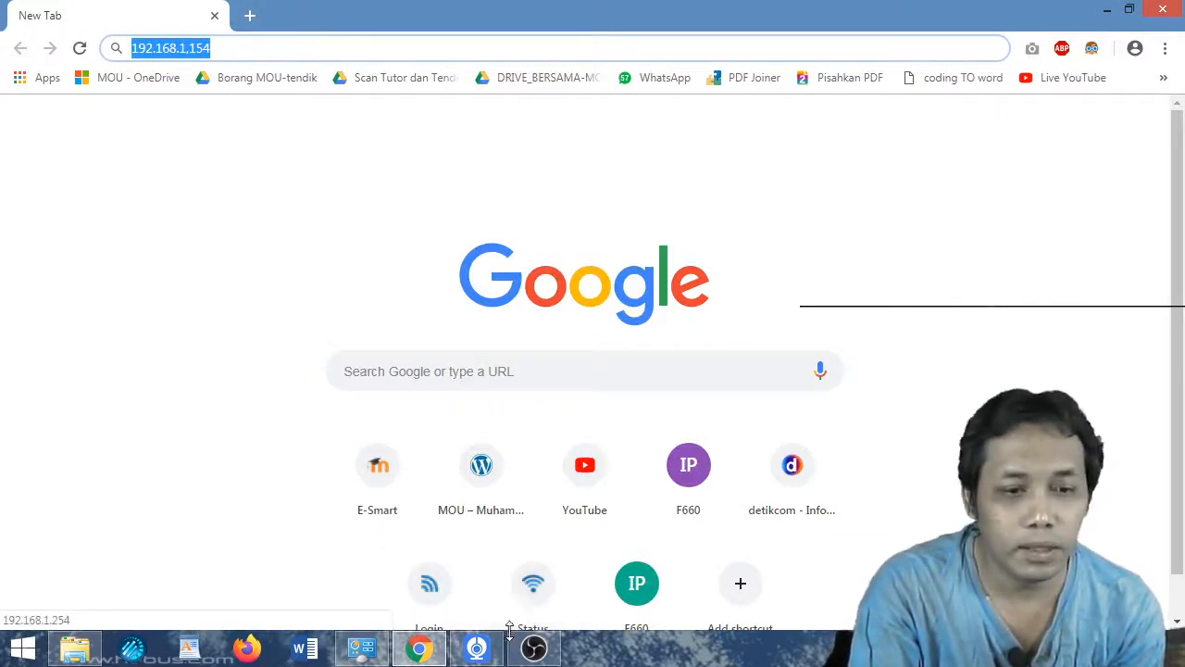
pyautogui.click(530, 651)
pyautogui.click(529, 651)
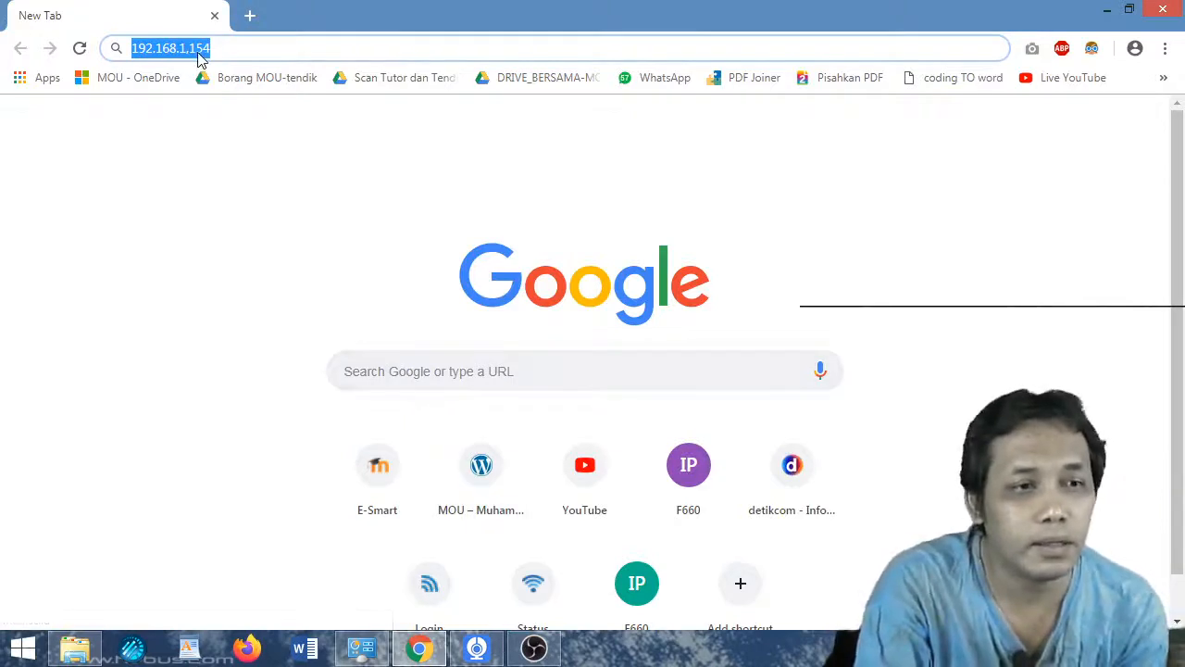
# - Change the address to 192.168.70.29/network.cgi and load it
pyautogui.click(184, 50)
pyautogui.moveTo(181, 49); pyautogui.dragTo(265, 48)
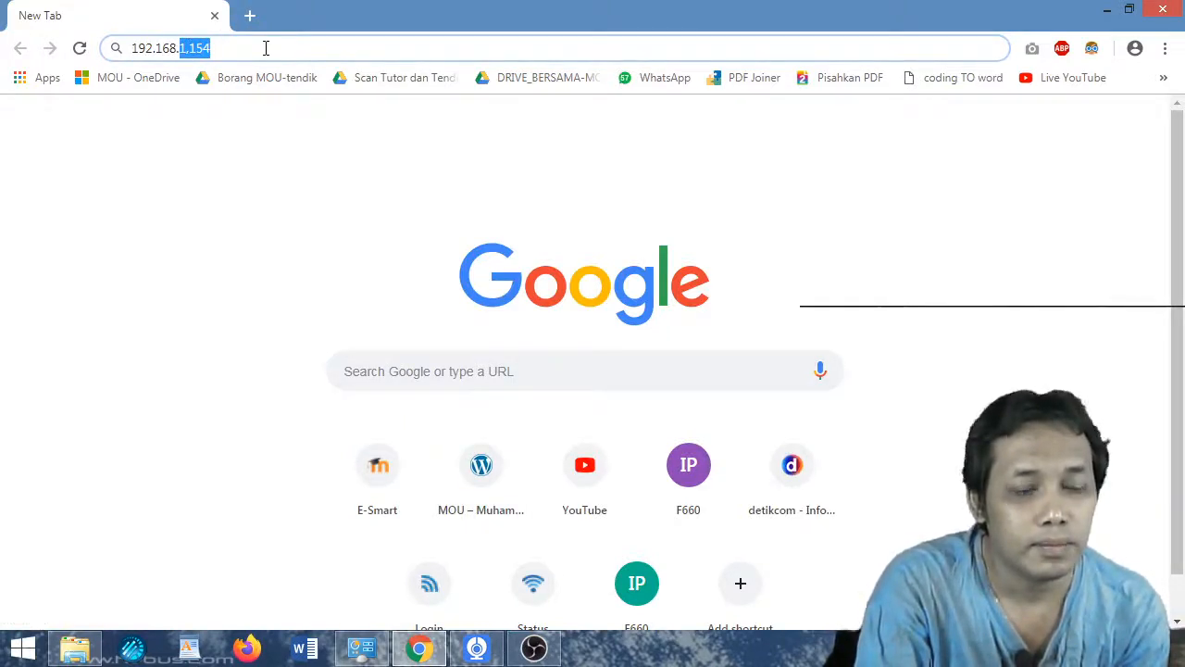
pyautogui.write('70')
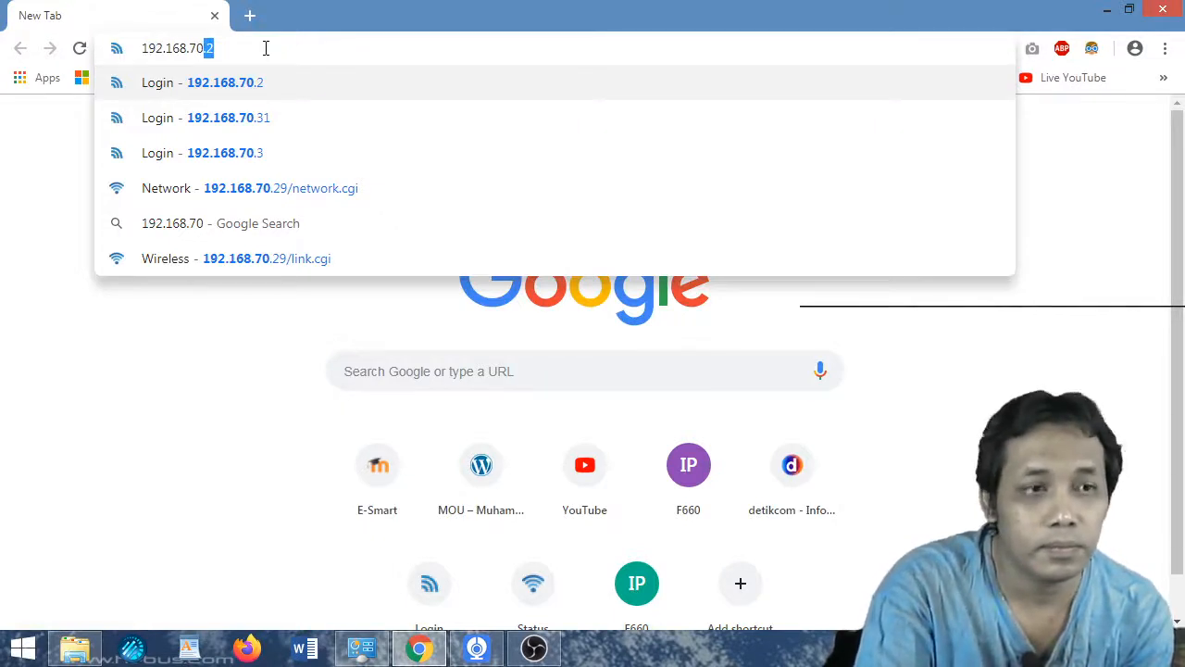
pyautogui.write('.')
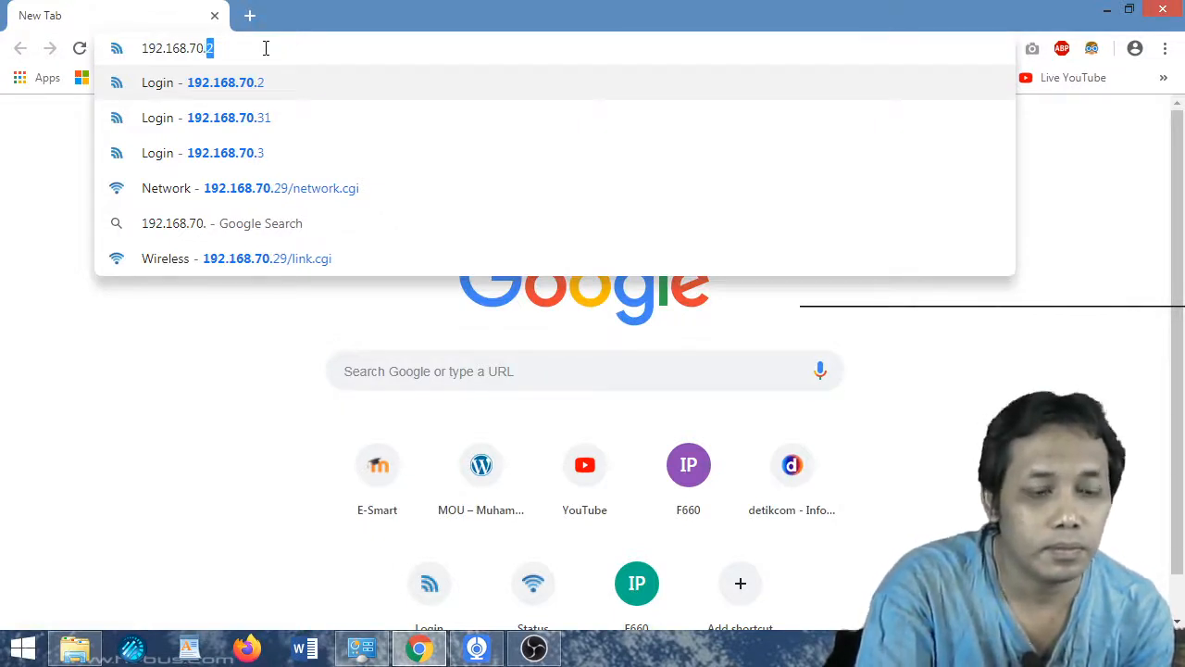
pyautogui.write('29')
pyautogui.press('Return')
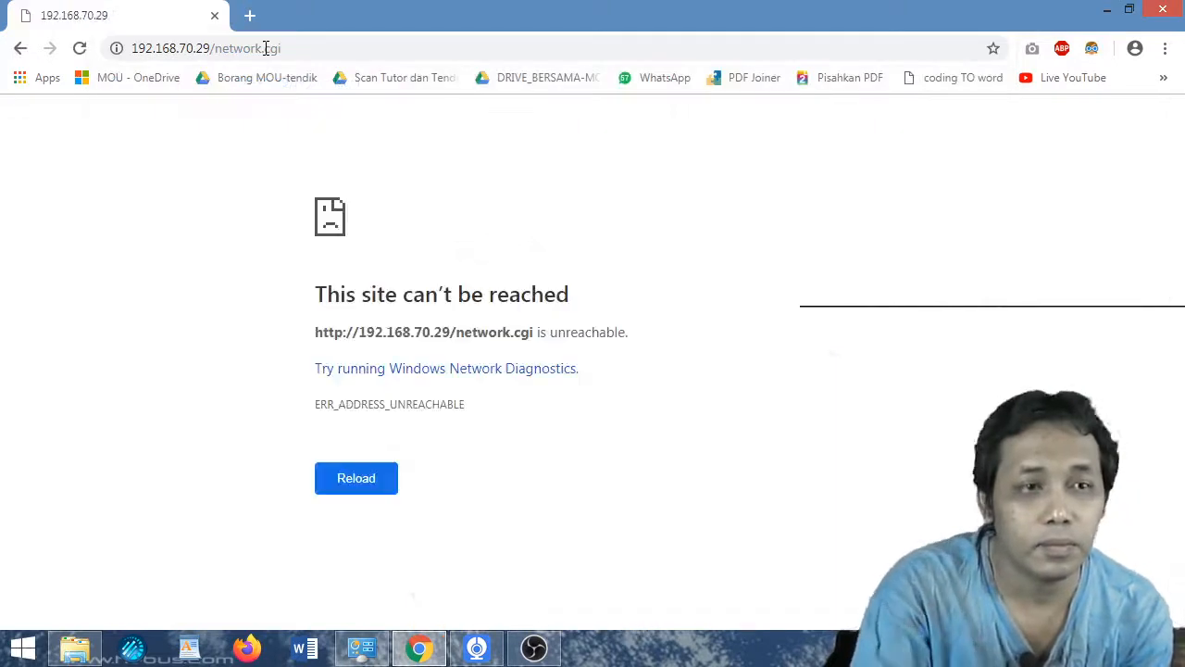
# - Reload the failed page twice, try 192.168.26.1, then switch to the Network window
pyautogui.click(362, 480)
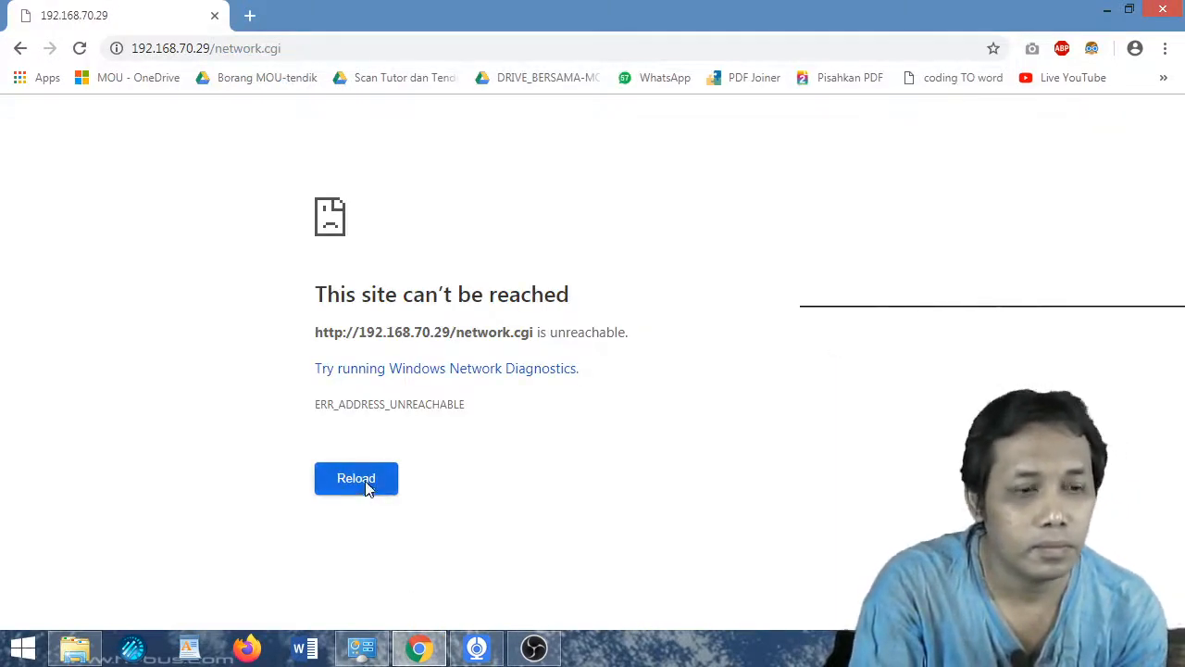
pyautogui.click(368, 488)
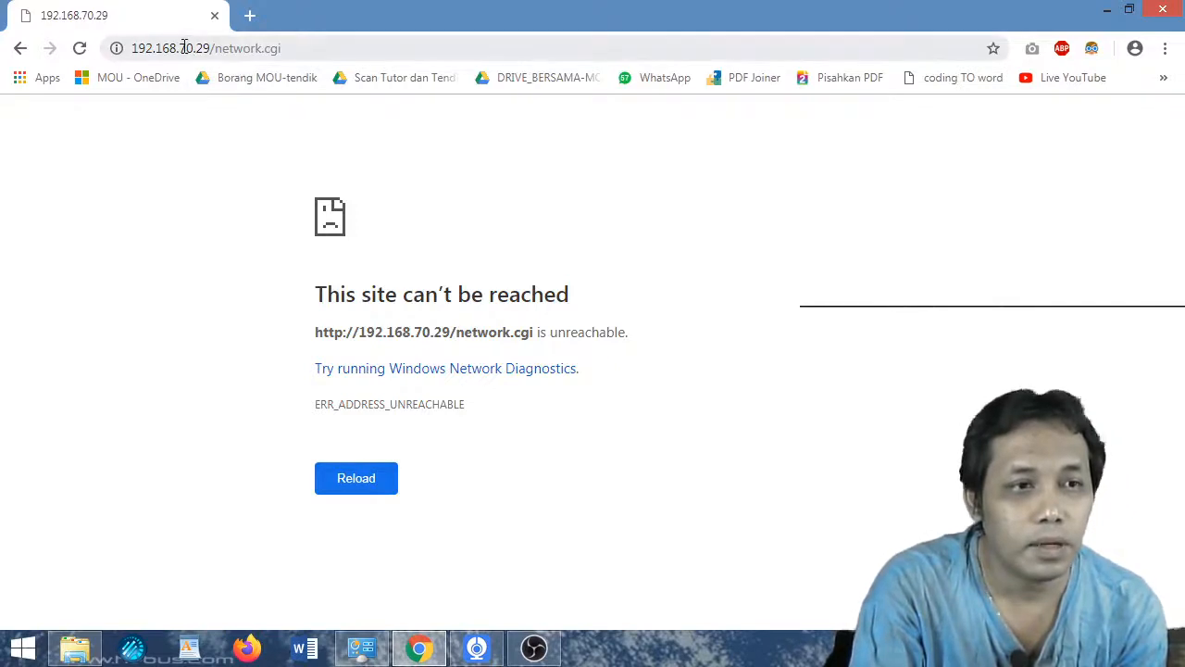
pyautogui.moveTo(179, 48); pyautogui.dragTo(327, 55)
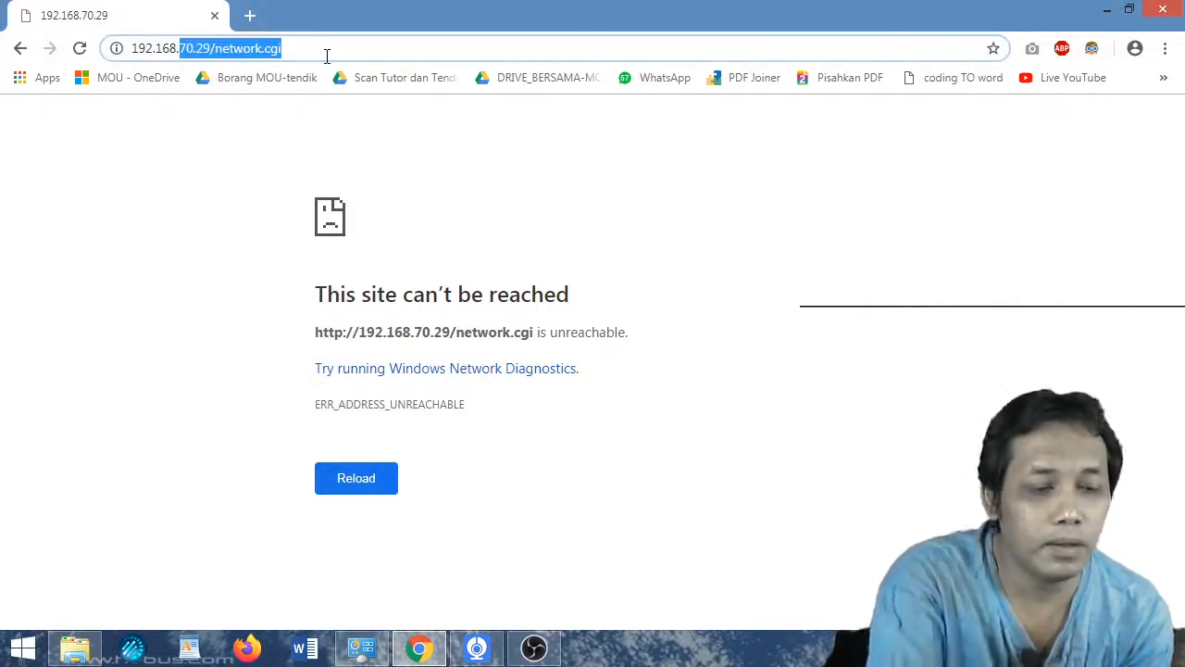
pyautogui.write('25.')
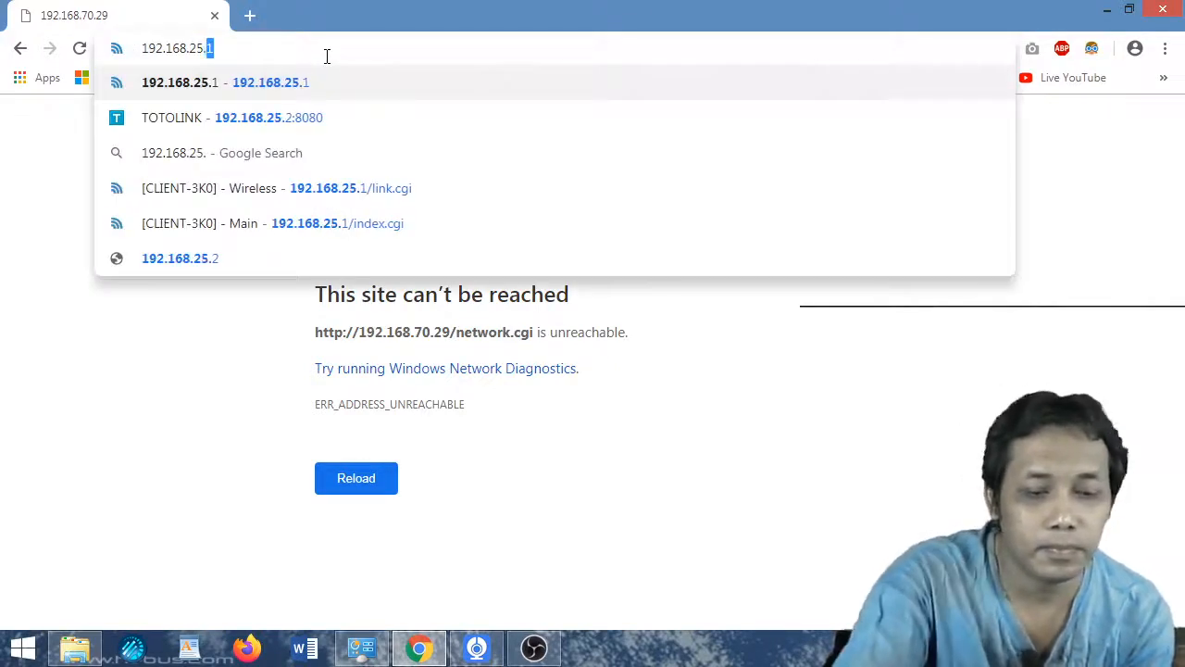
pyautogui.press('BackSpace')
pyautogui.press('BackSpace')
pyautogui.press('BackSpace')
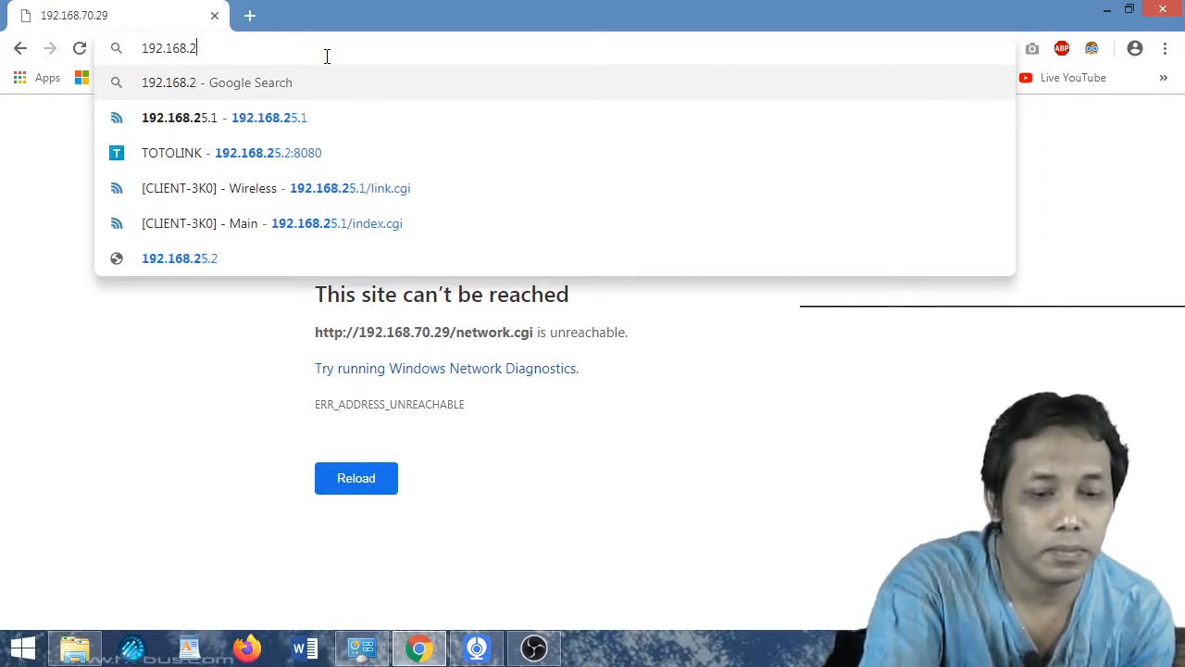
pyautogui.write('6.1')
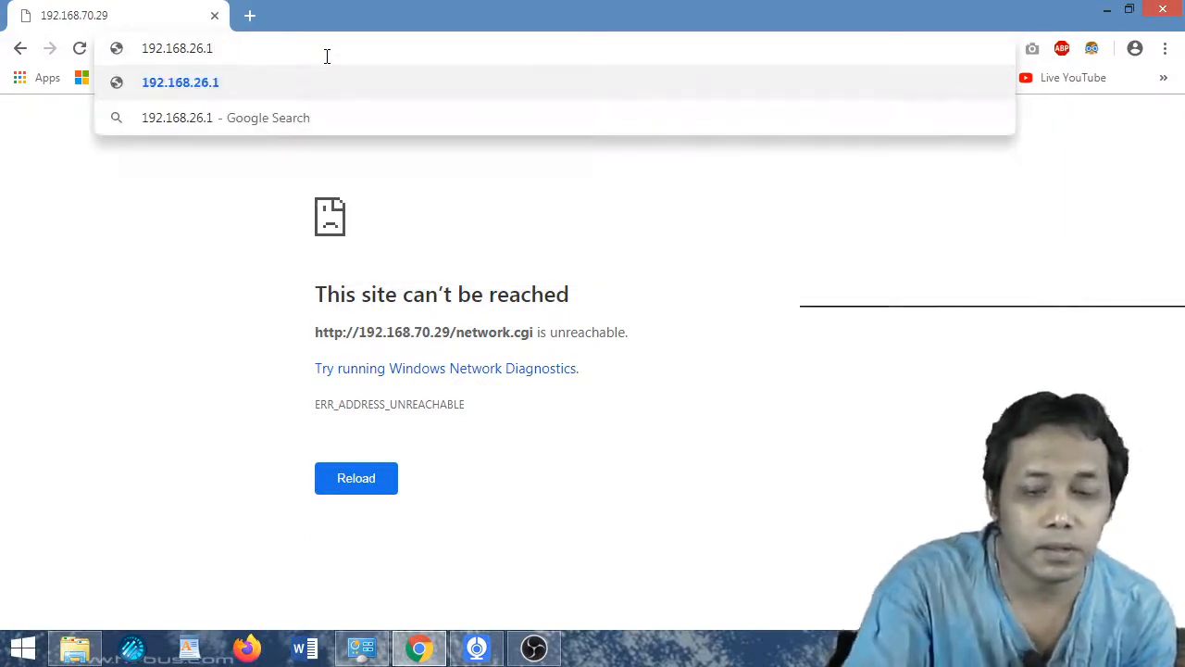
pyautogui.press('Return')
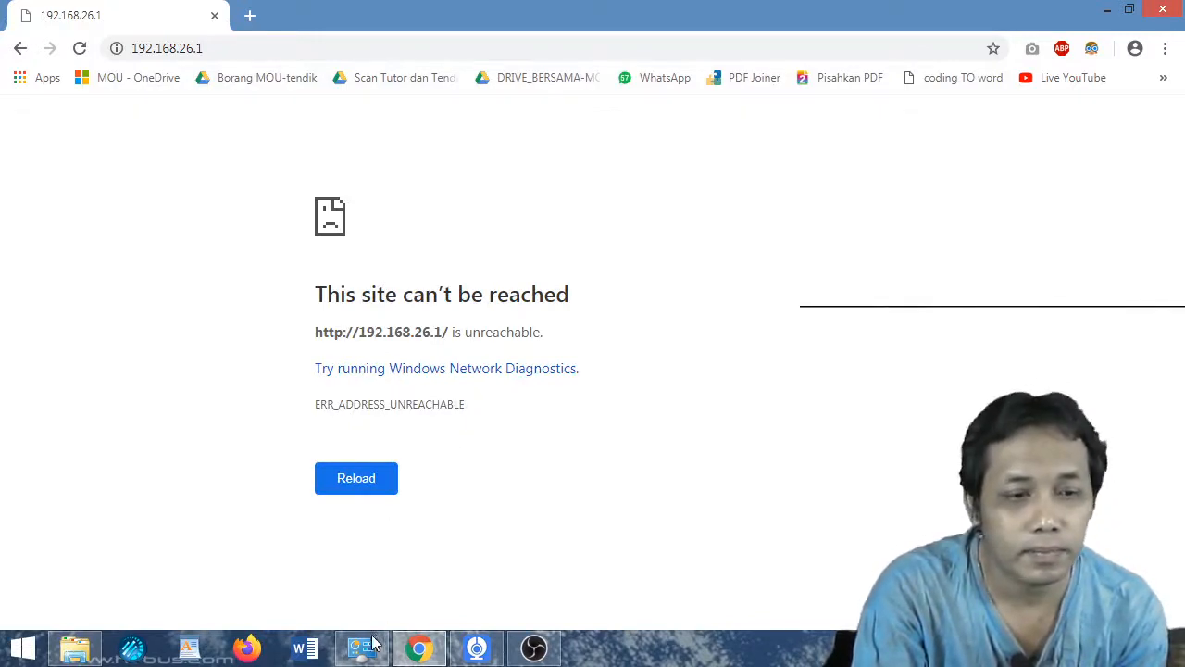
pyautogui.moveTo(375, 646)
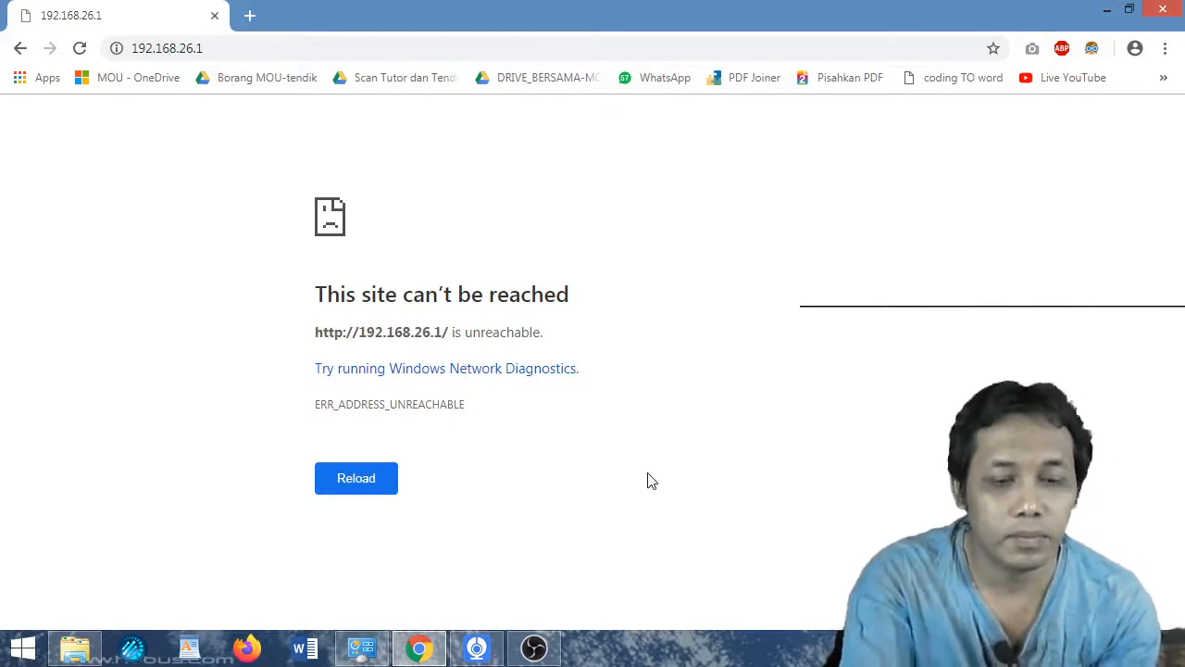
pyautogui.hotkey('alt', 'Tab')
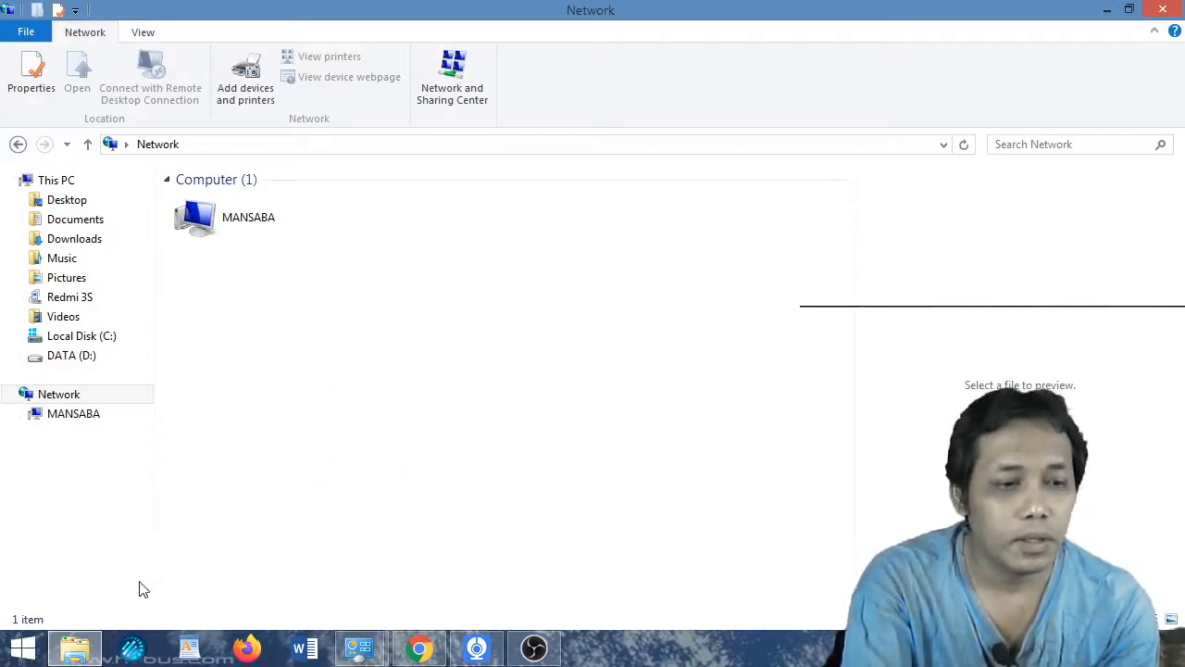
# - Go from Network and Sharing Center through Ethernet Status and Properties to the TCP/IPv4 settings
pyautogui.click(451, 88)
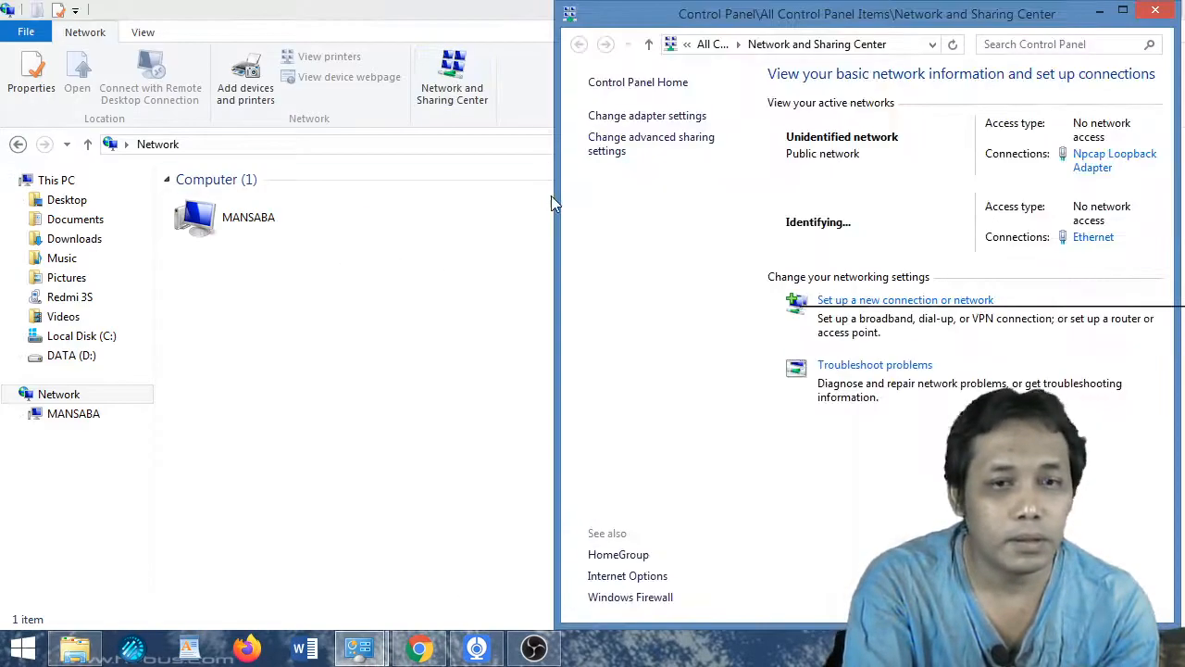
pyautogui.click(1123, 13)
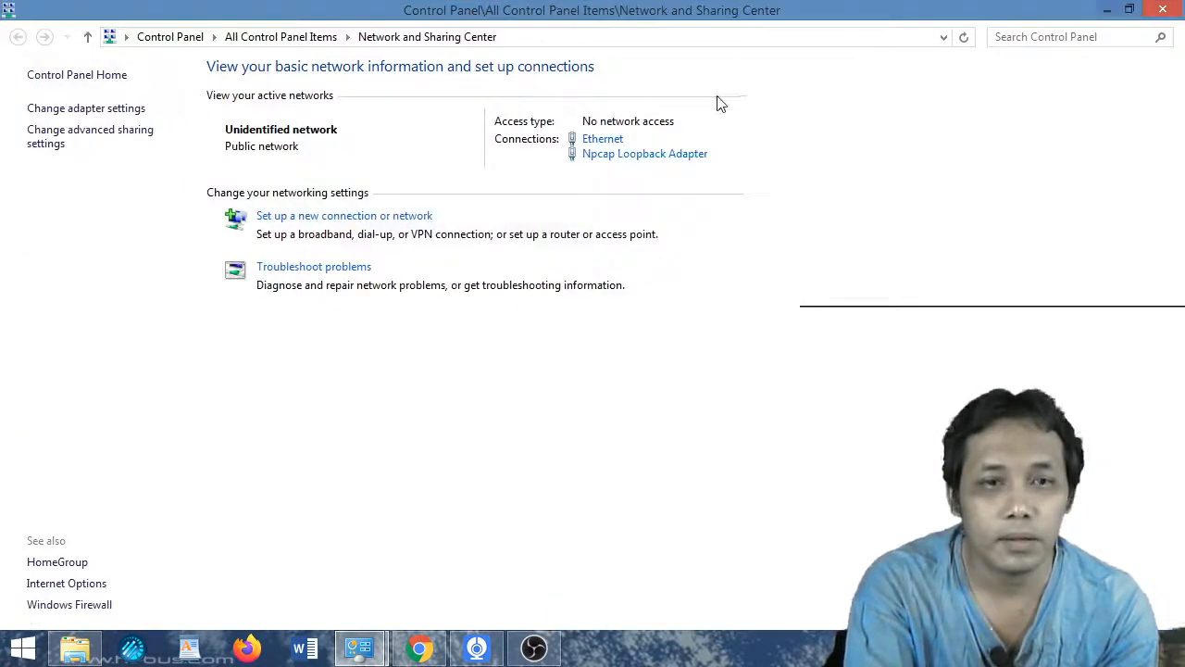
pyautogui.click(601, 139)
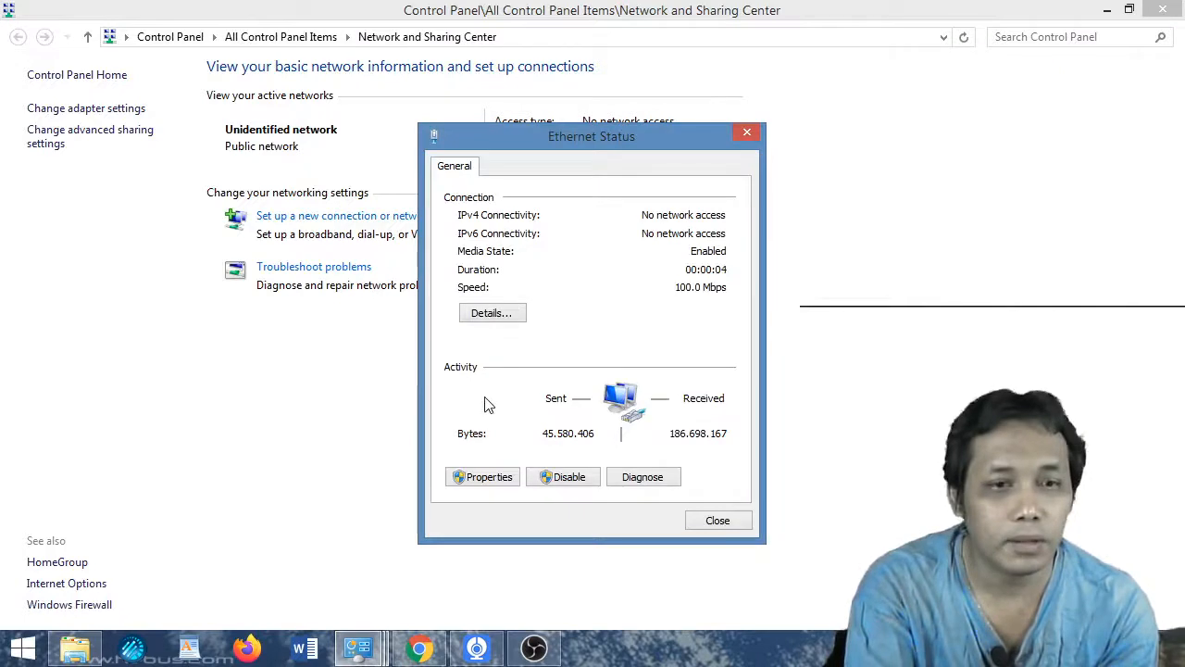
pyautogui.click(476, 477)
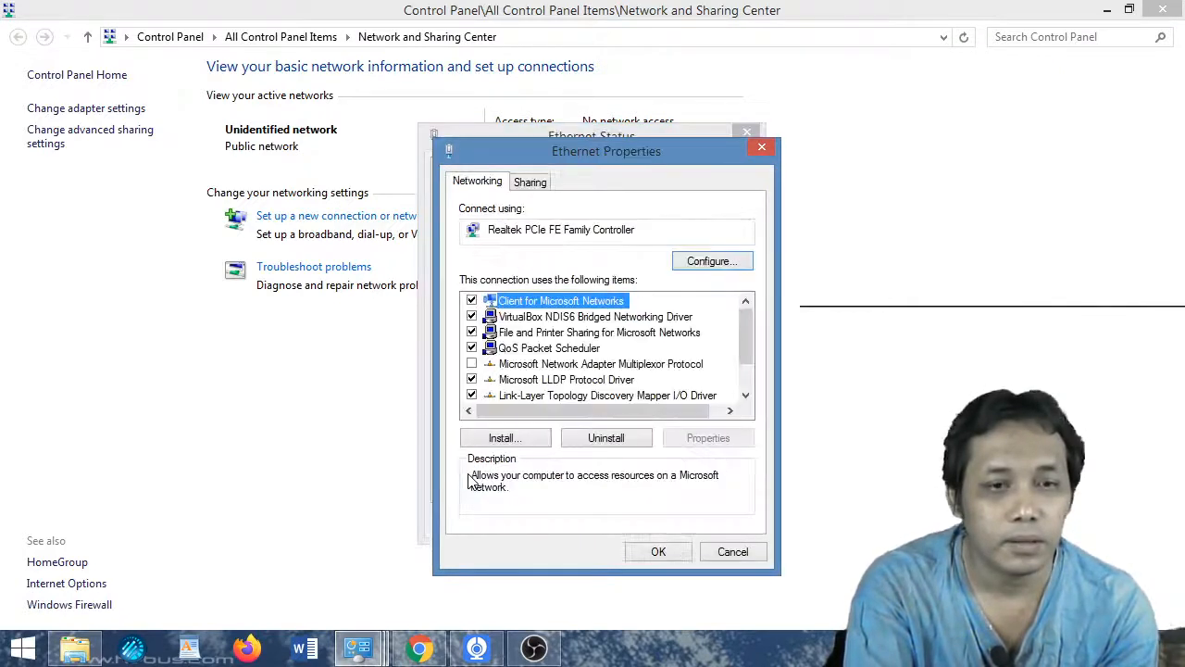
pyautogui.scroll(-1, 746, 377)
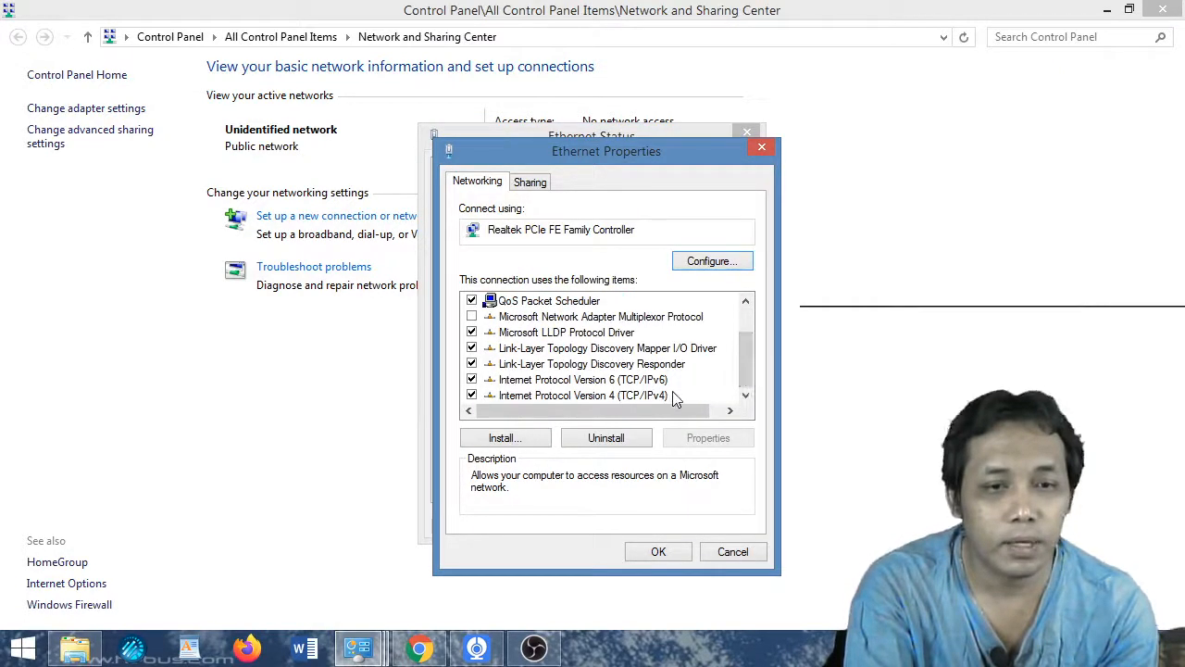
pyautogui.doubleClick(639, 397)
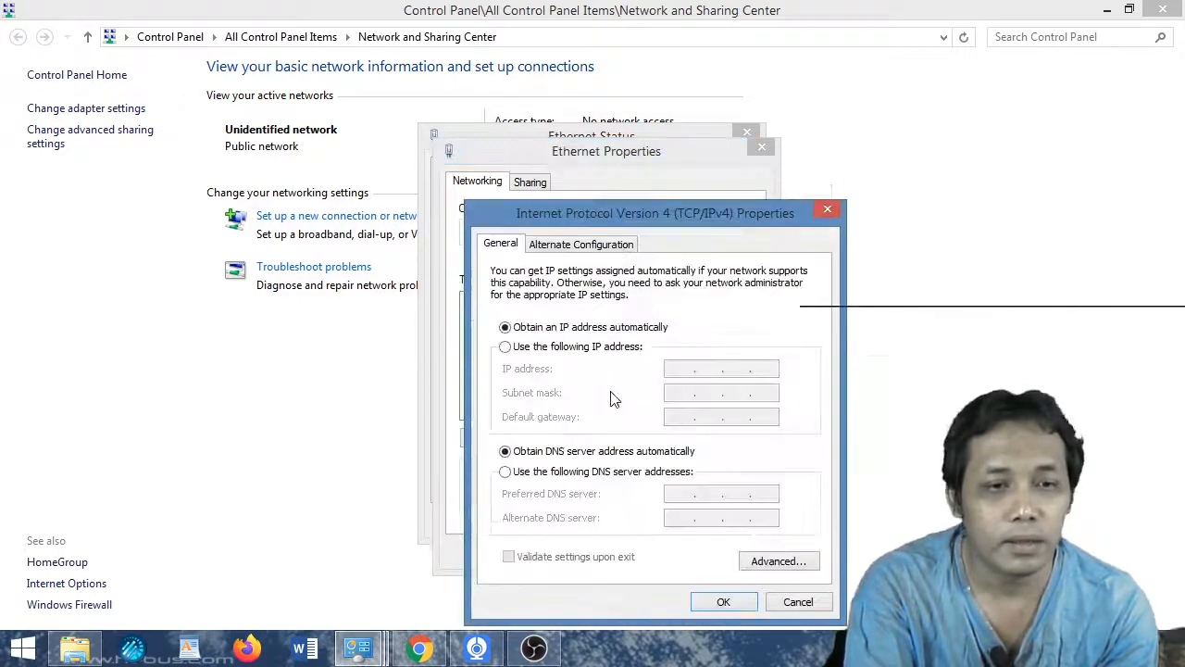
# - Assign static IP 192.168.70.71 with subnet mask 255.255.255.0 and confirm
pyautogui.click(599, 348)
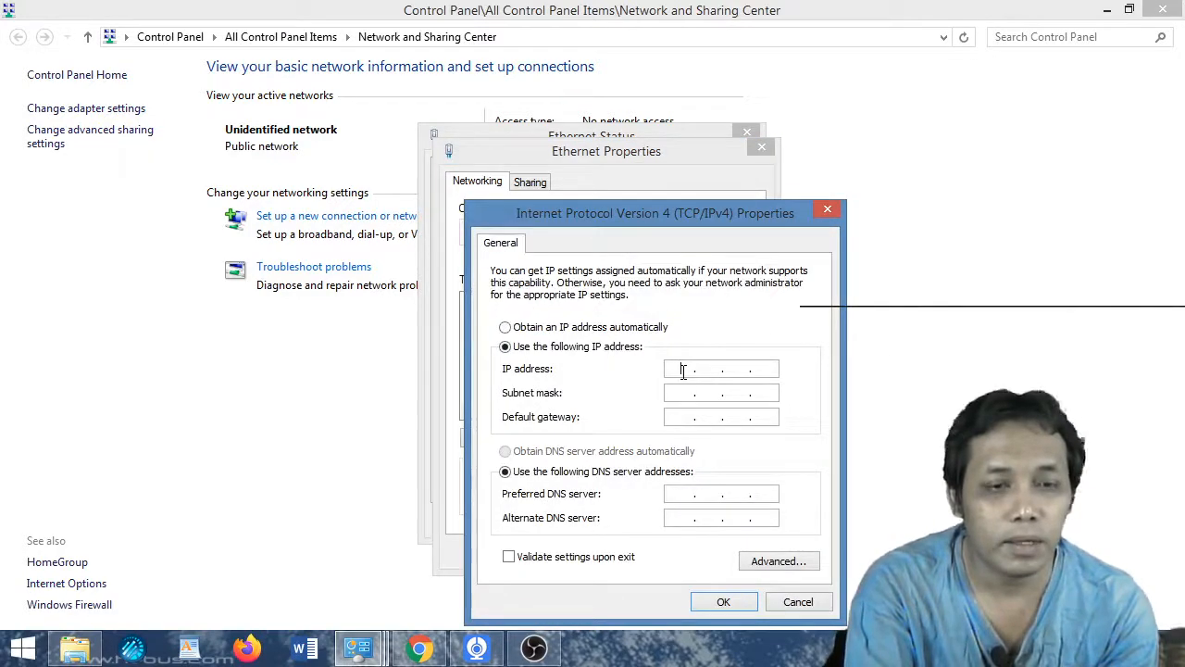
pyautogui.click(682, 370)
pyautogui.write('19')
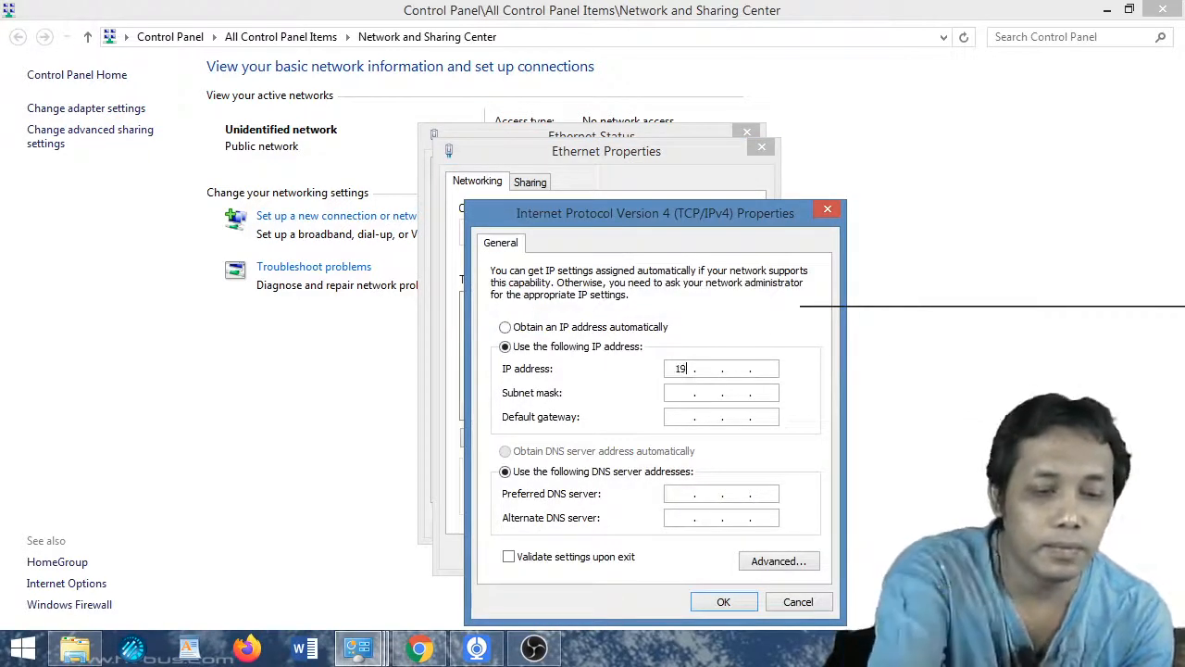
pyautogui.write('2 . 1')
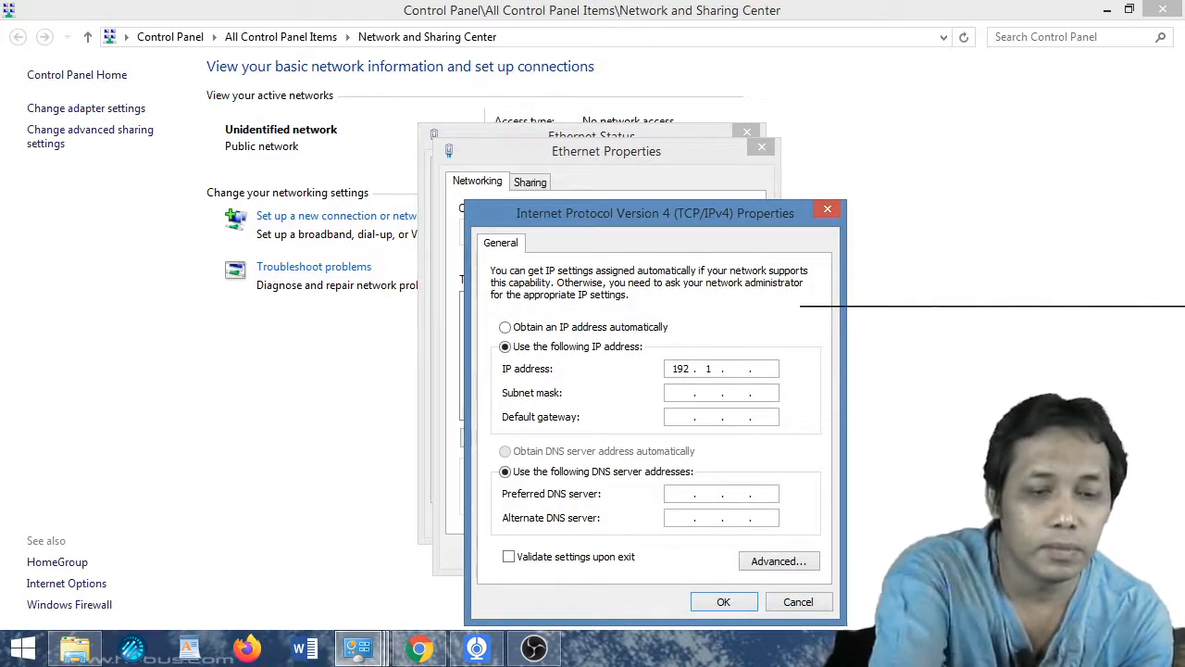
pyautogui.write('68 . ')
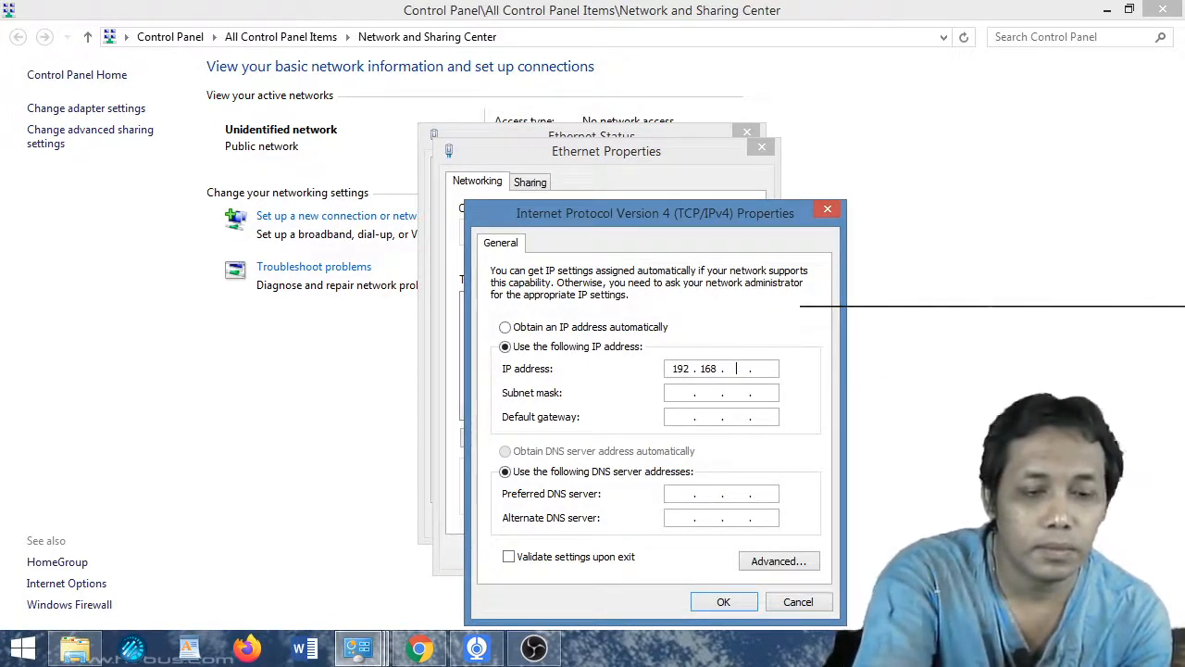
pyautogui.write('70 . ')
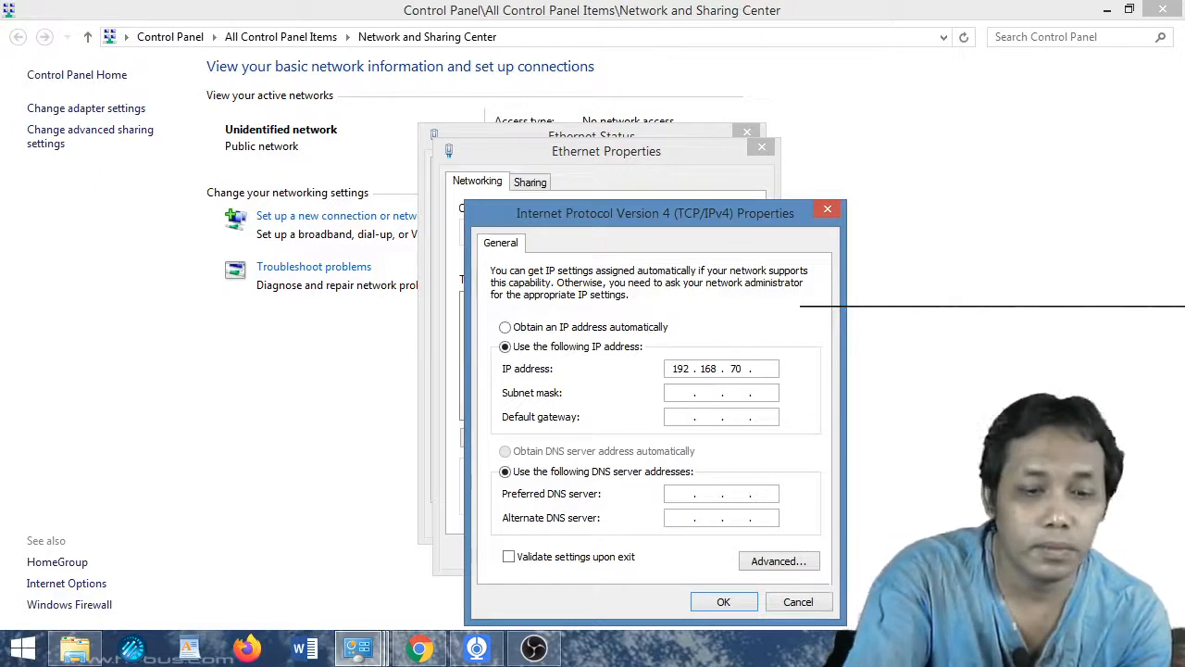
pyautogui.write('71')
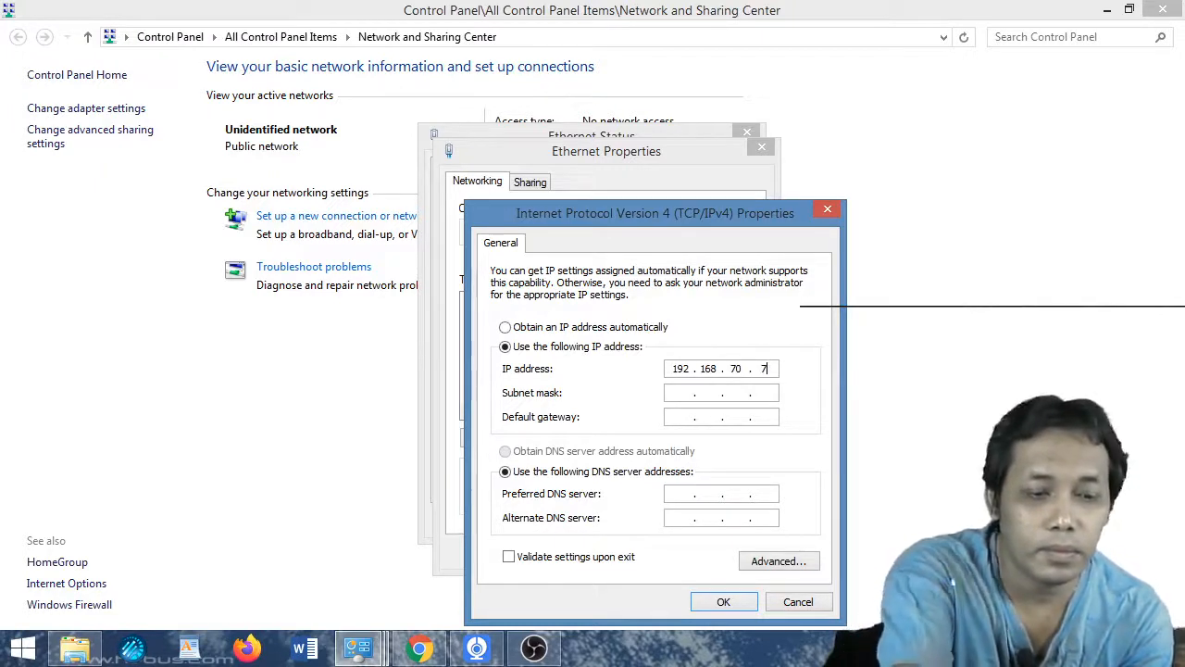
pyautogui.click(685, 393)
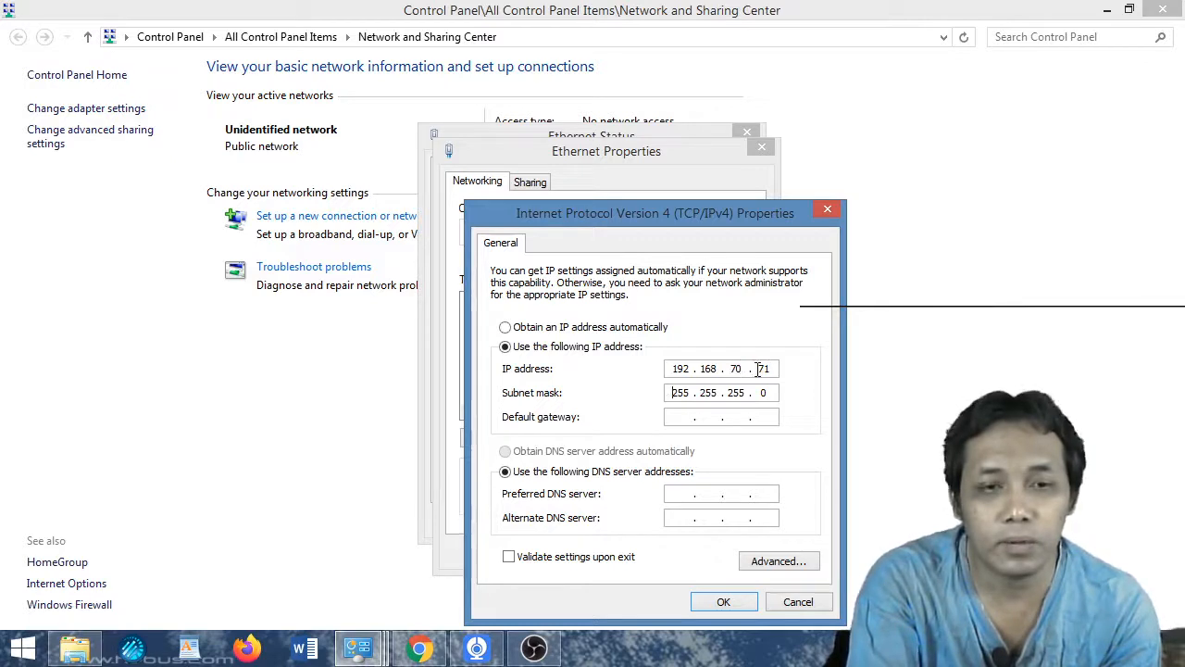
pyautogui.click(723, 602)
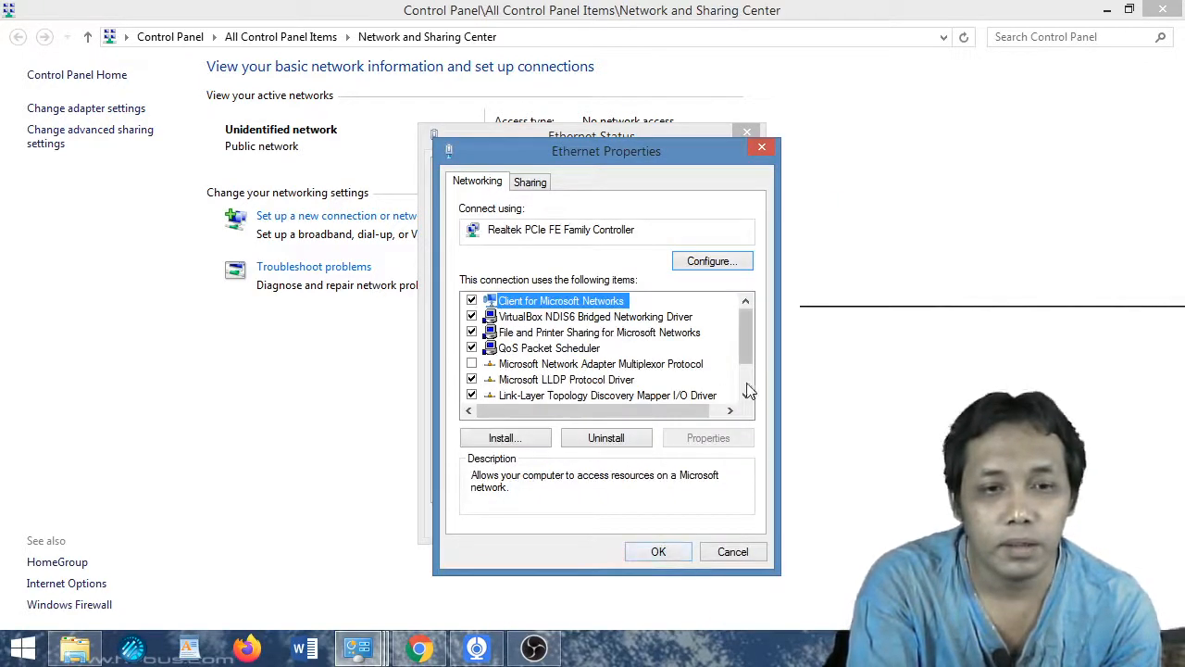
pyautogui.scroll(-1, 748, 389)
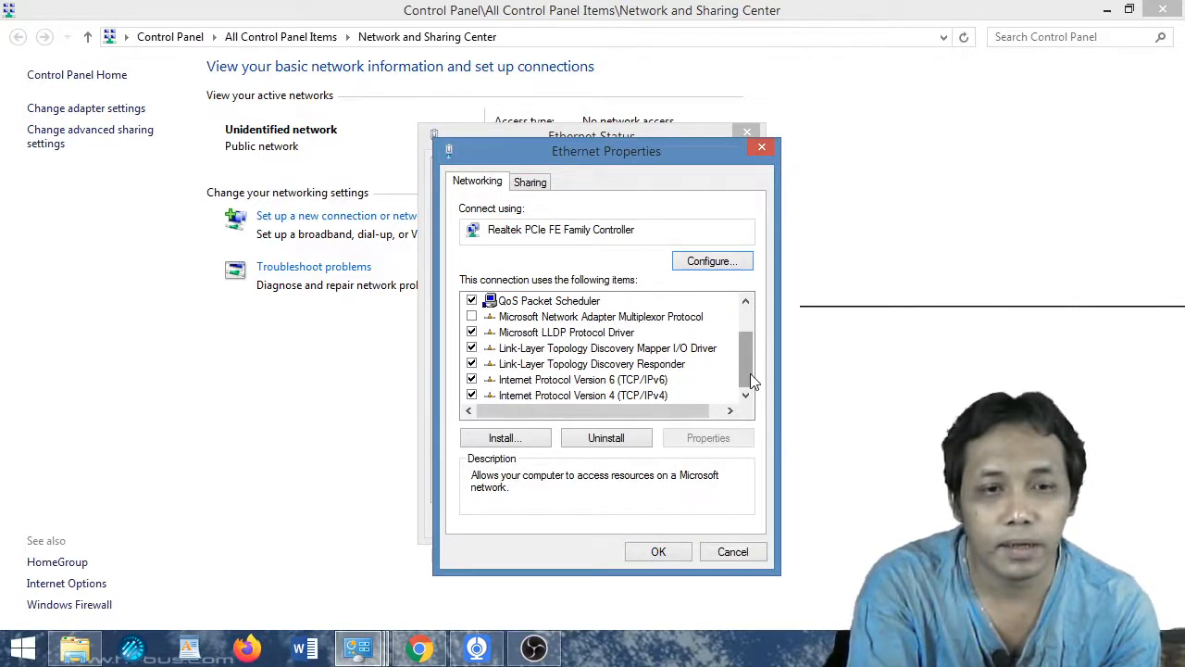
pyautogui.click(602, 396)
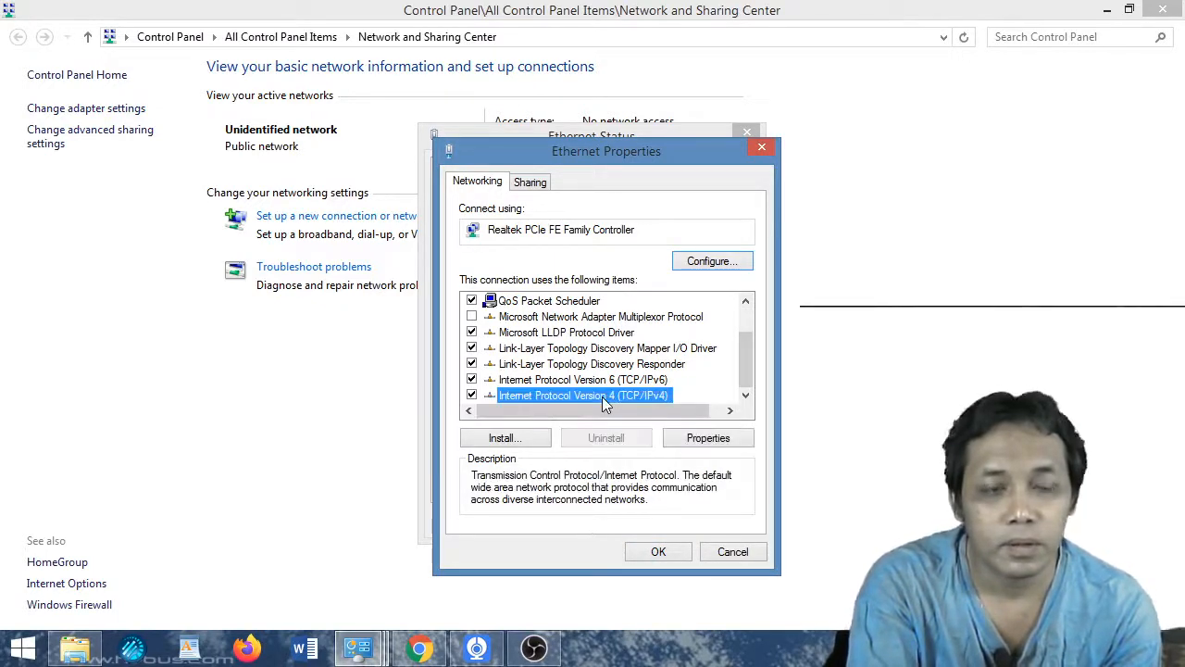
# - Enter default gateway 192.168.70.1 and preferred DNS 8.8.8.8, then save Ethernet Properties
pyautogui.doubleClick(602, 396)
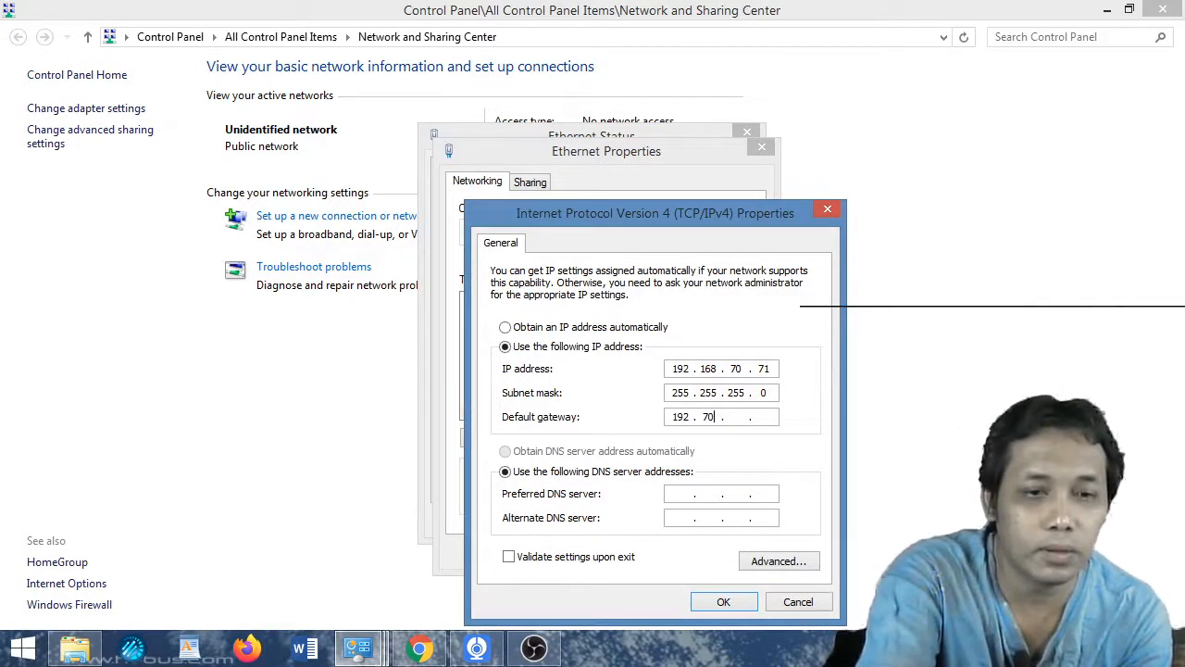
pyautogui.press('BackSpace')
pyautogui.press('BackSpace')
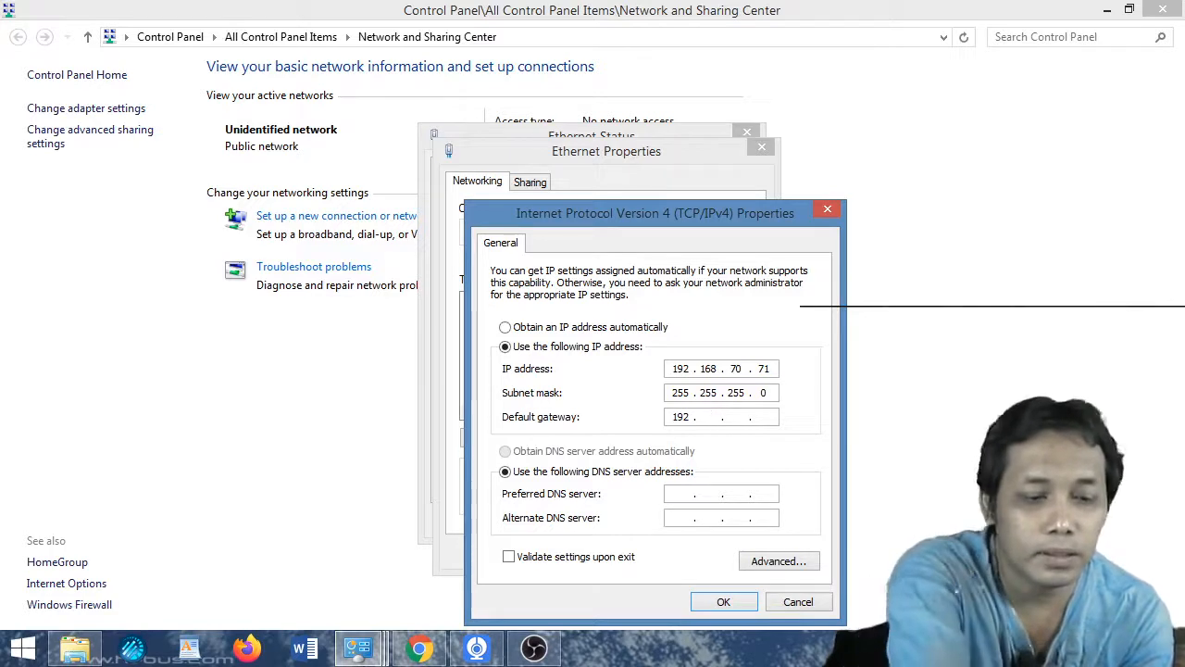
pyautogui.write('168 . ')
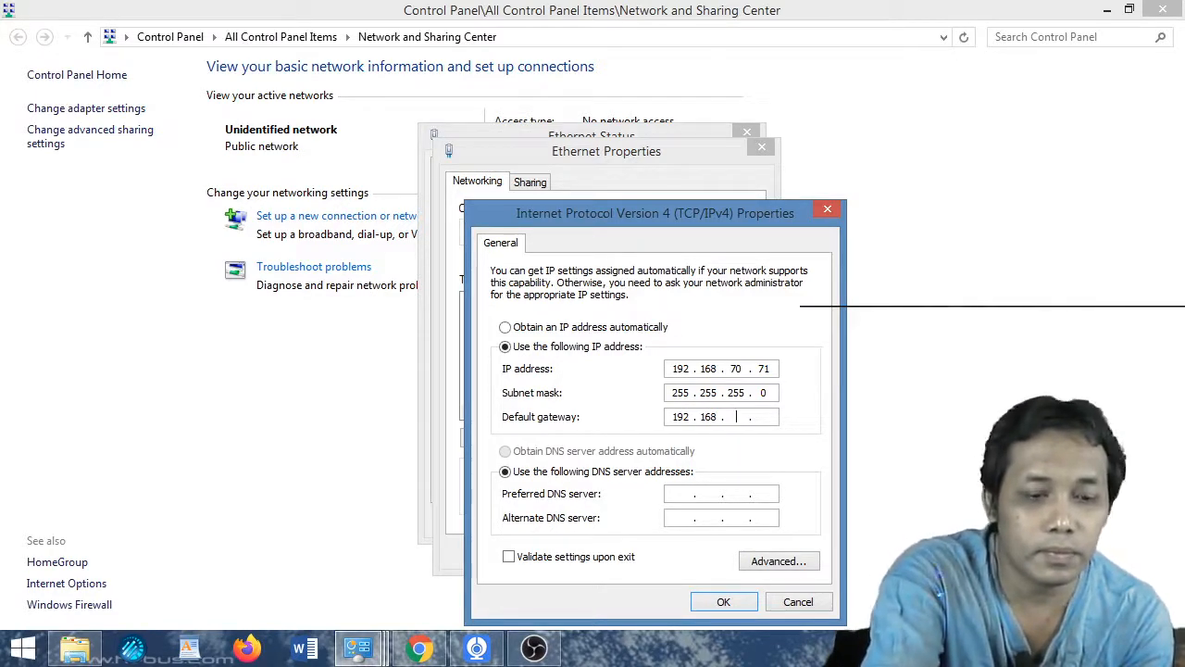
pyautogui.write('70')
pyautogui.press('Tab')
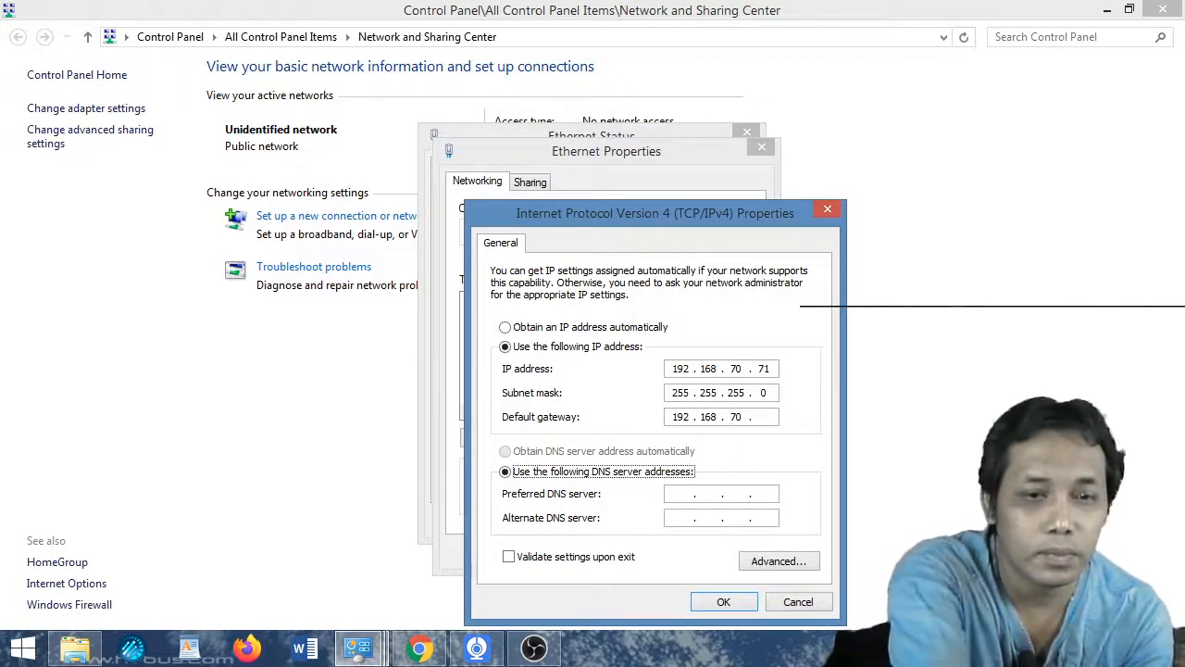
pyautogui.click(767, 417)
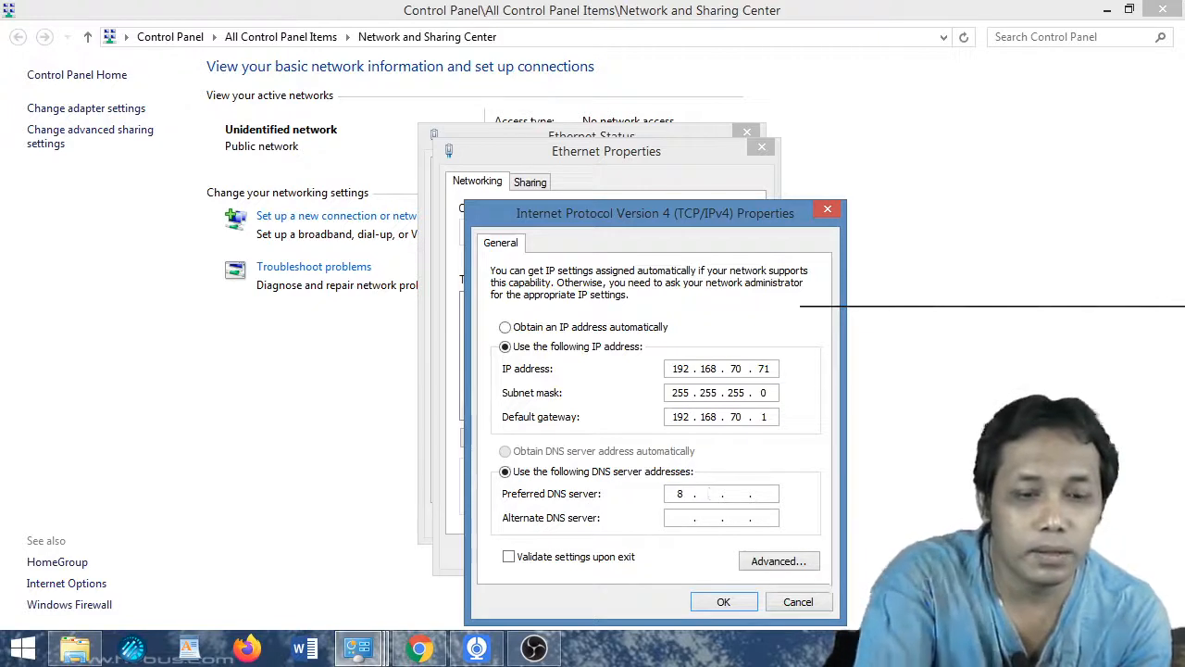
pyautogui.write('.')
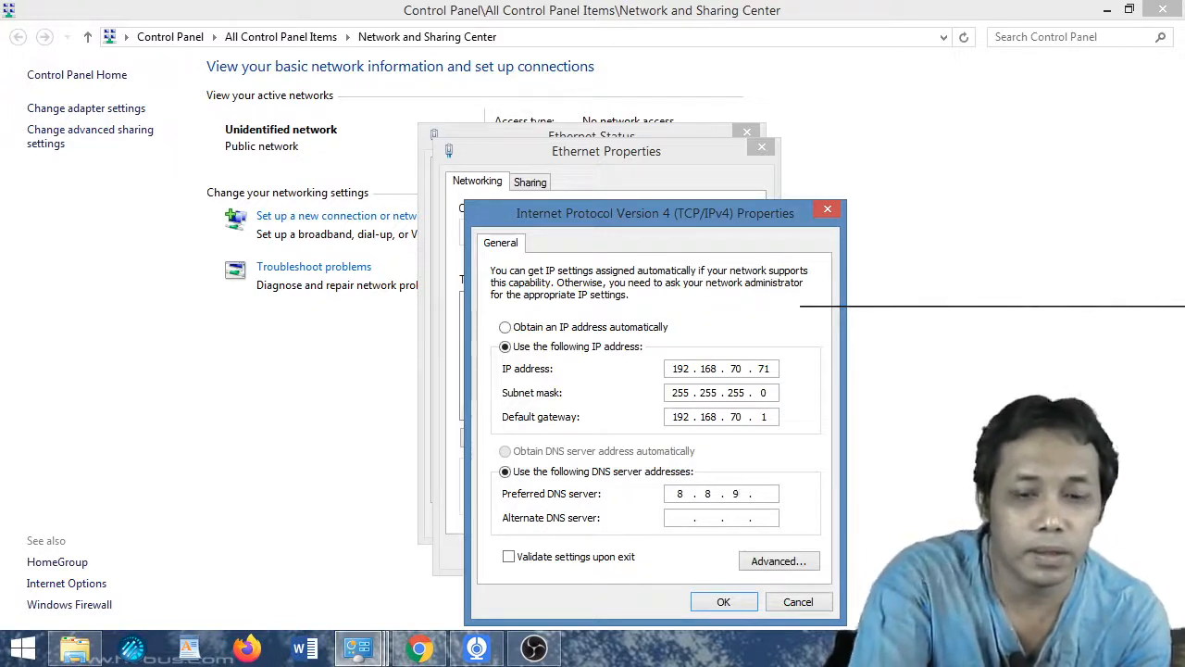
pyautogui.press('BackSpace')
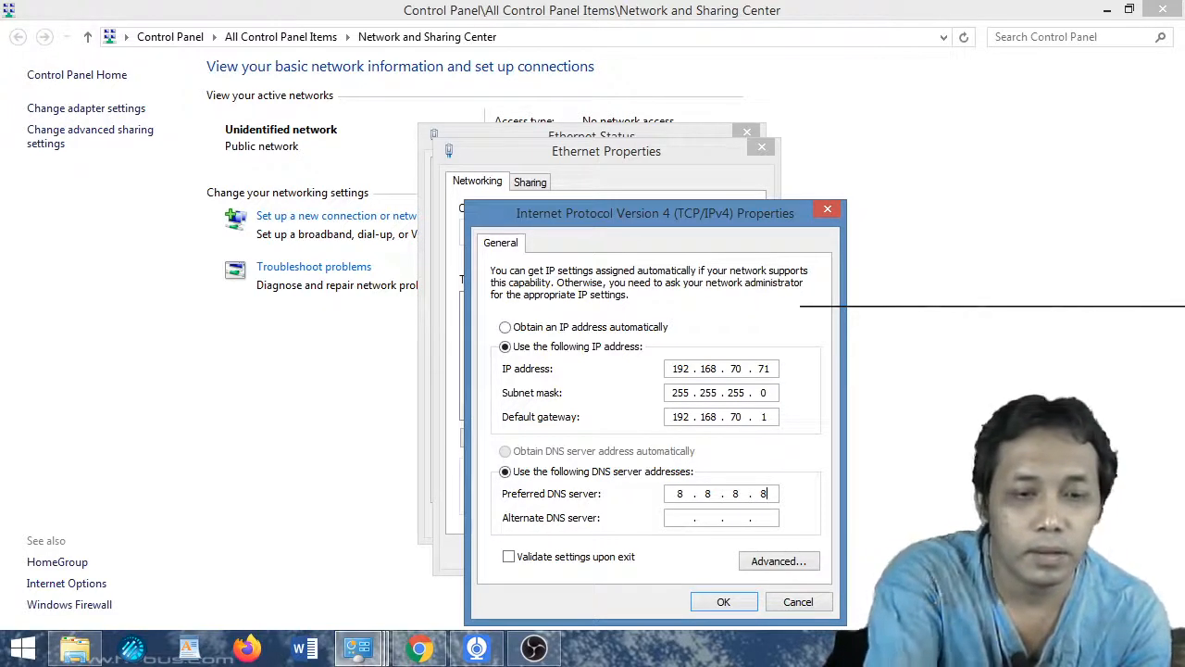
pyautogui.click(723, 602)
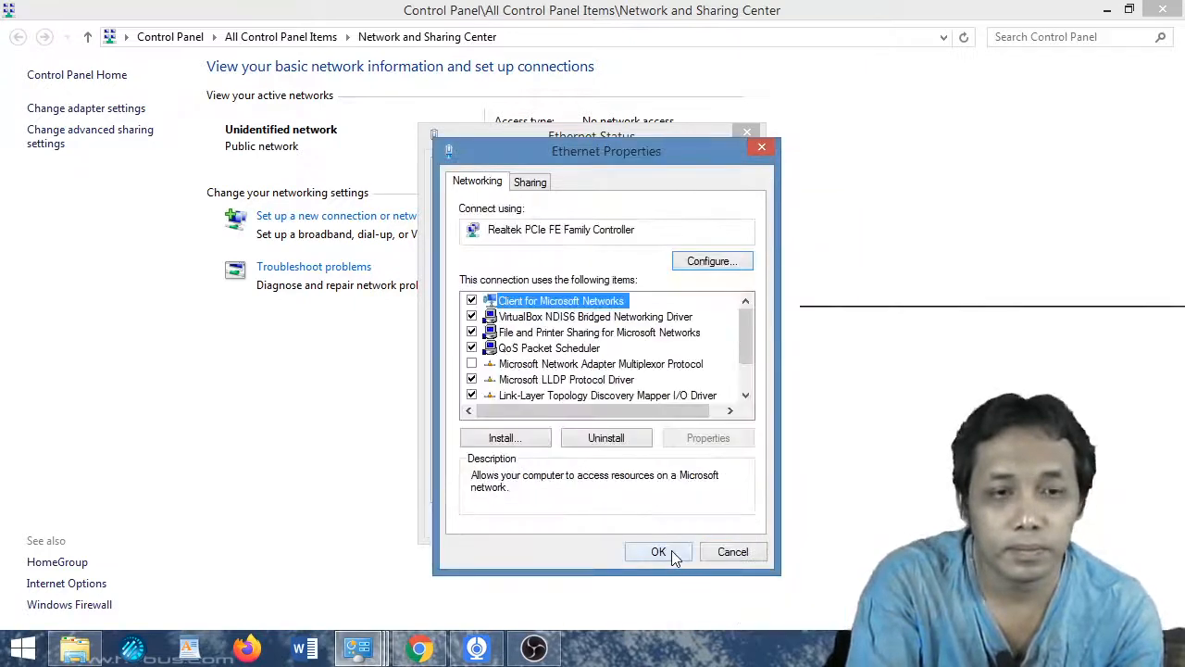
pyautogui.click(672, 553)
# - Close the network settings windows and get back to Chrome with OBS minimized
pyautogui.click(717, 521)
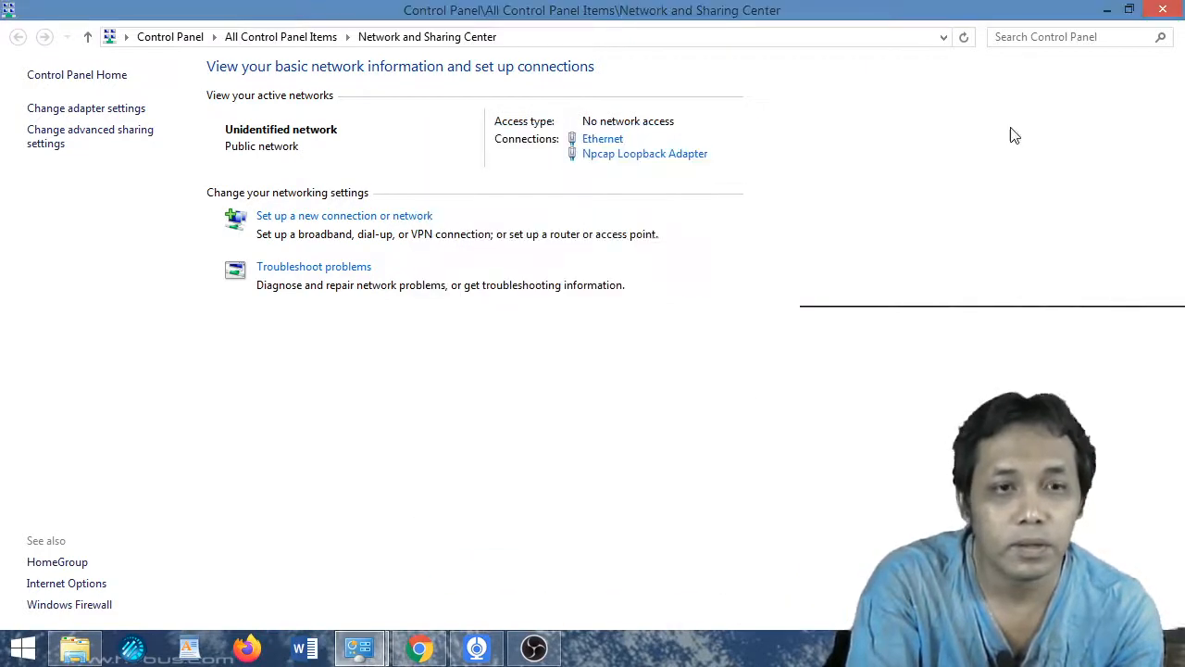
pyautogui.click(1110, 9)
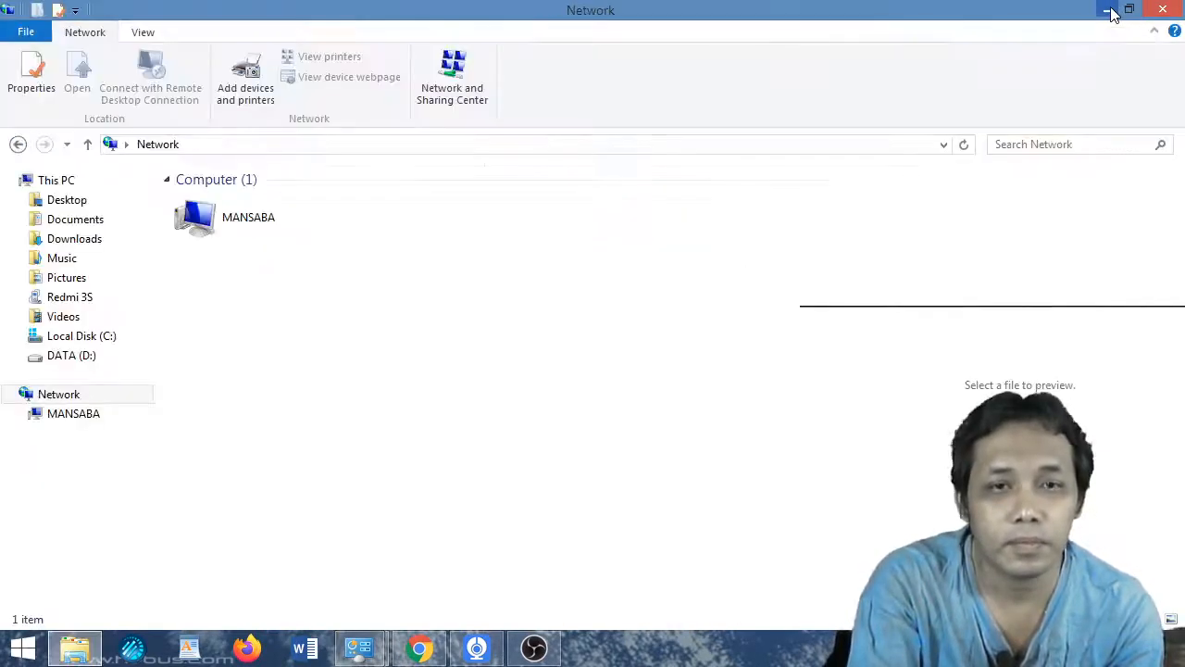
pyautogui.click(1165, 9)
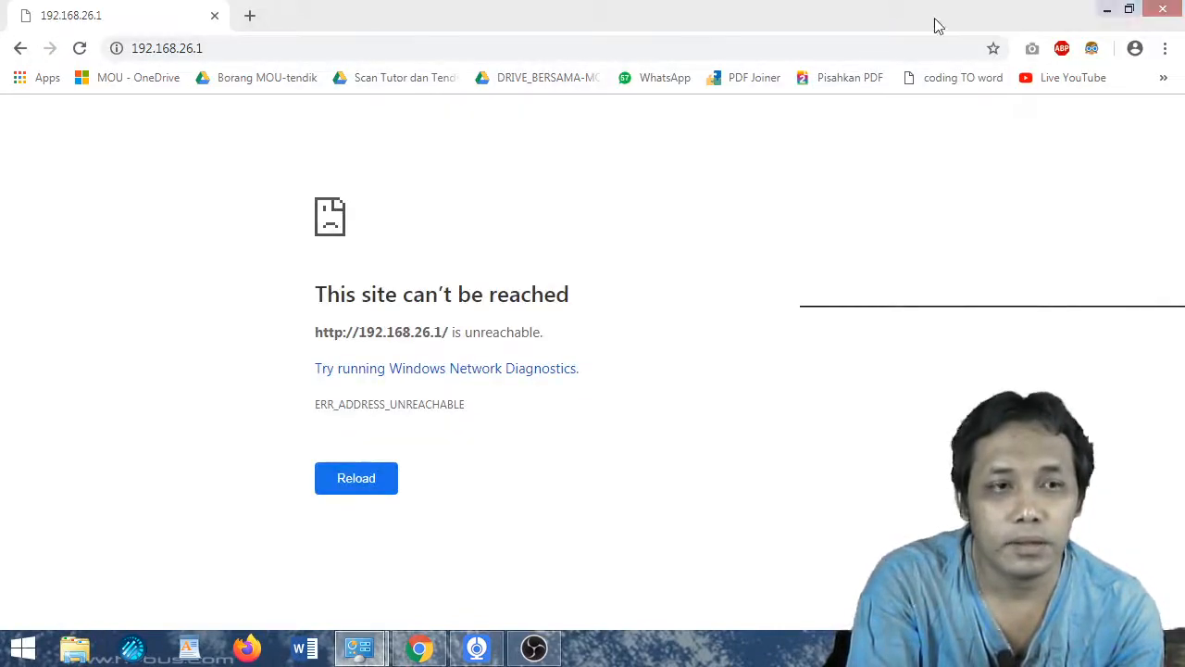
pyautogui.click(534, 647)
pyautogui.click(533, 647)
pyautogui.click(533, 647)
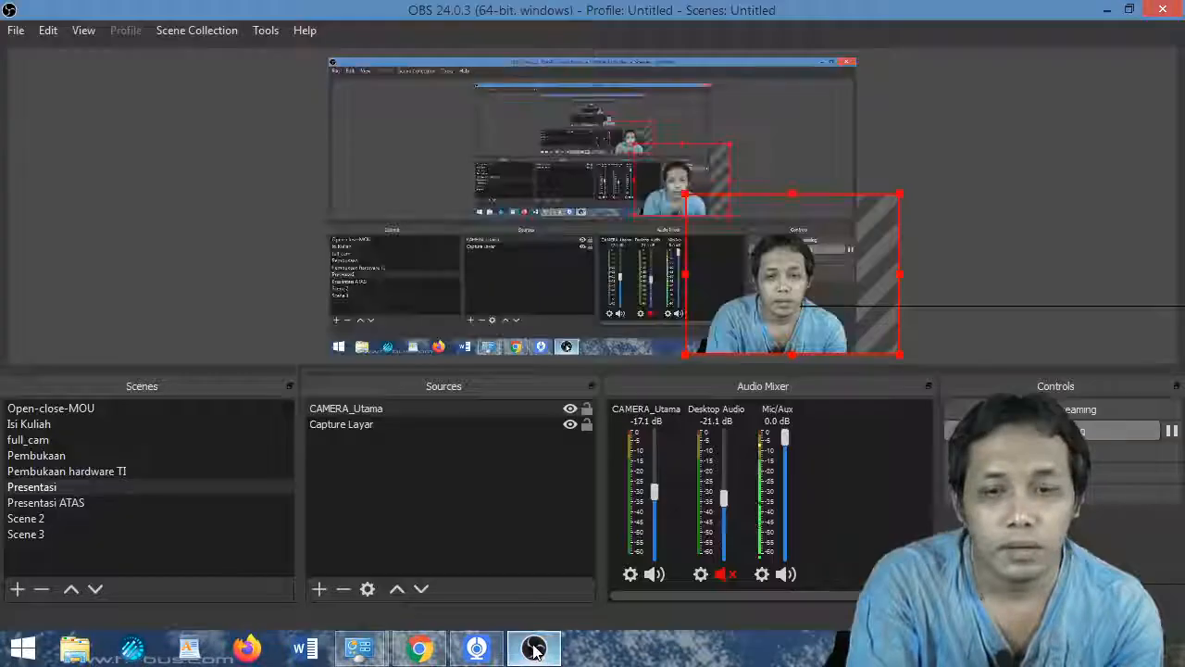
pyautogui.click(533, 648)
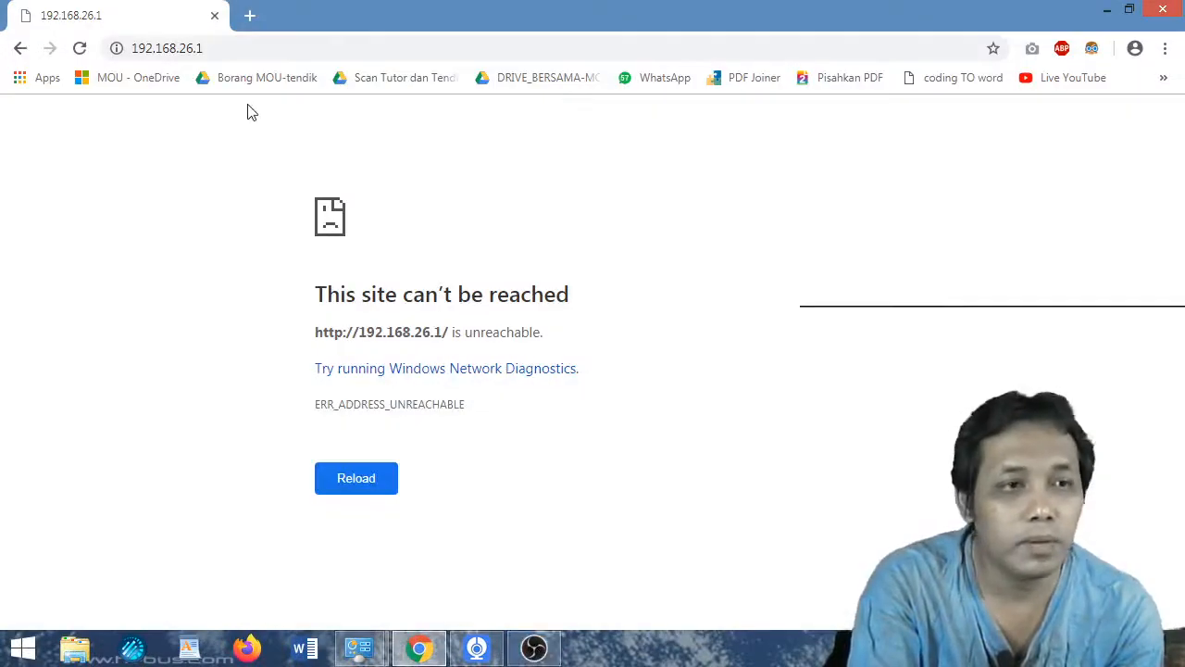
# - Load 192.168.70.29/network.cgi in Chrome to reach the CPE login page
pyautogui.click(221, 56)
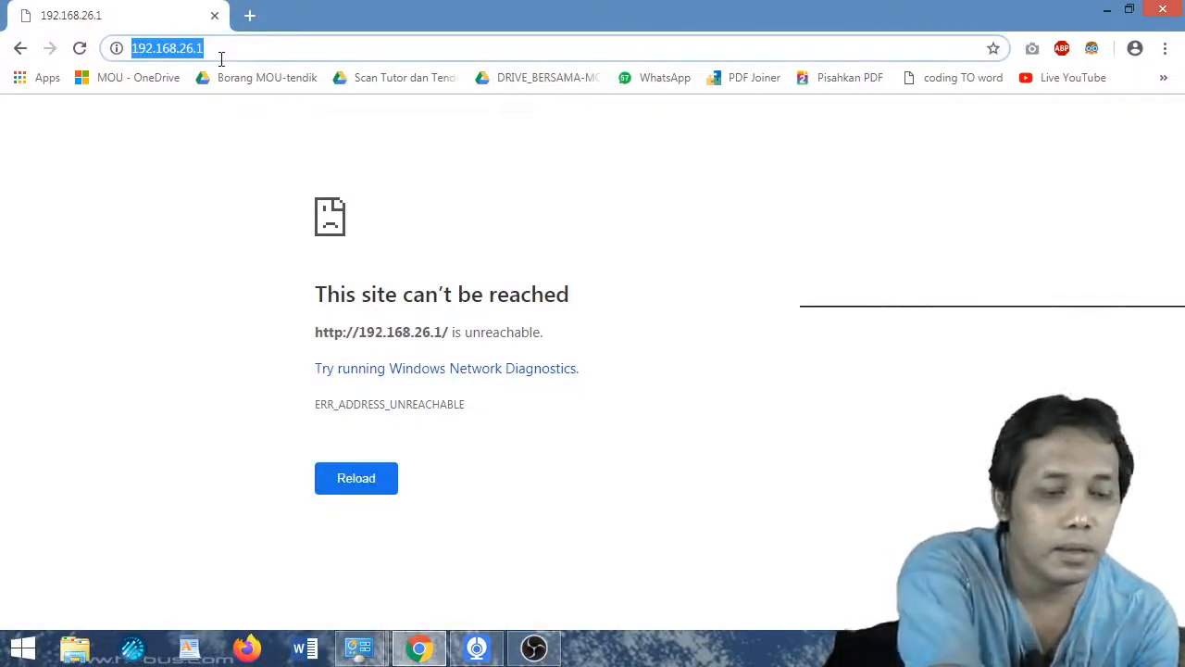
pyautogui.write('1')
pyautogui.press('Right')
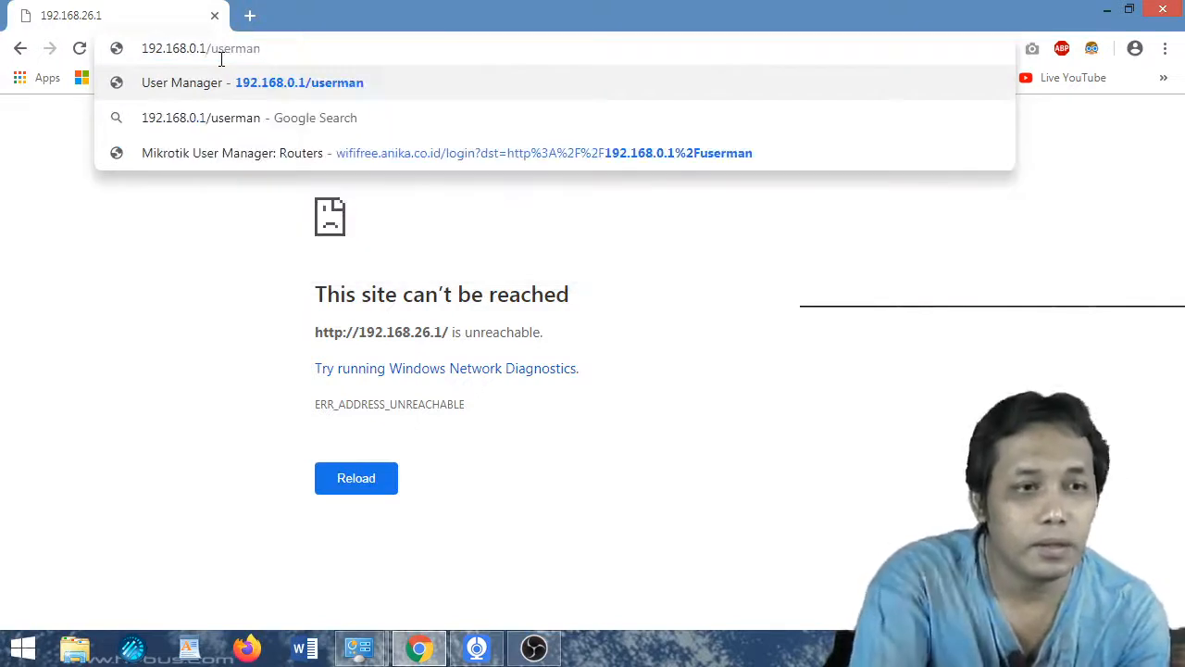
pyautogui.press('BackSpace')
pyautogui.press('BackSpace')
pyautogui.press('BackSpace')
pyautogui.press('BackSpace')
pyautogui.press('BackSpace')
pyautogui.press('BackSpace')
pyautogui.press('BackSpace')
pyautogui.press('BackSpace')
pyautogui.press('BackSpace')
pyautogui.press('BackSpace')
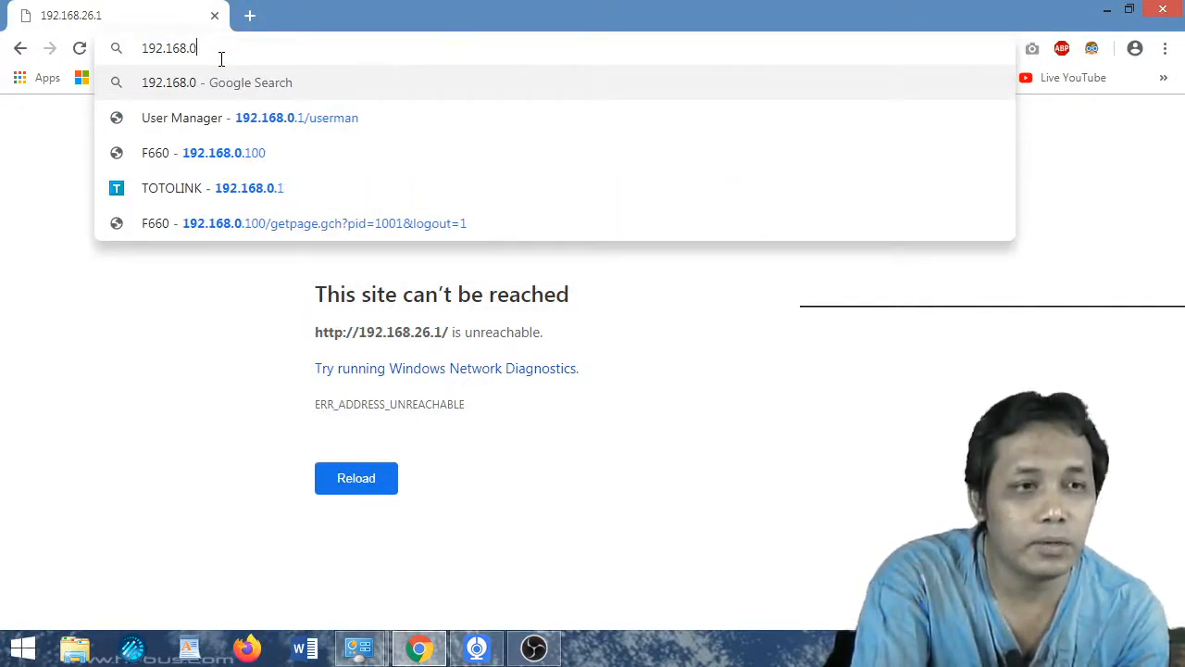
pyautogui.press('BackSpace')
pyautogui.write('70.')
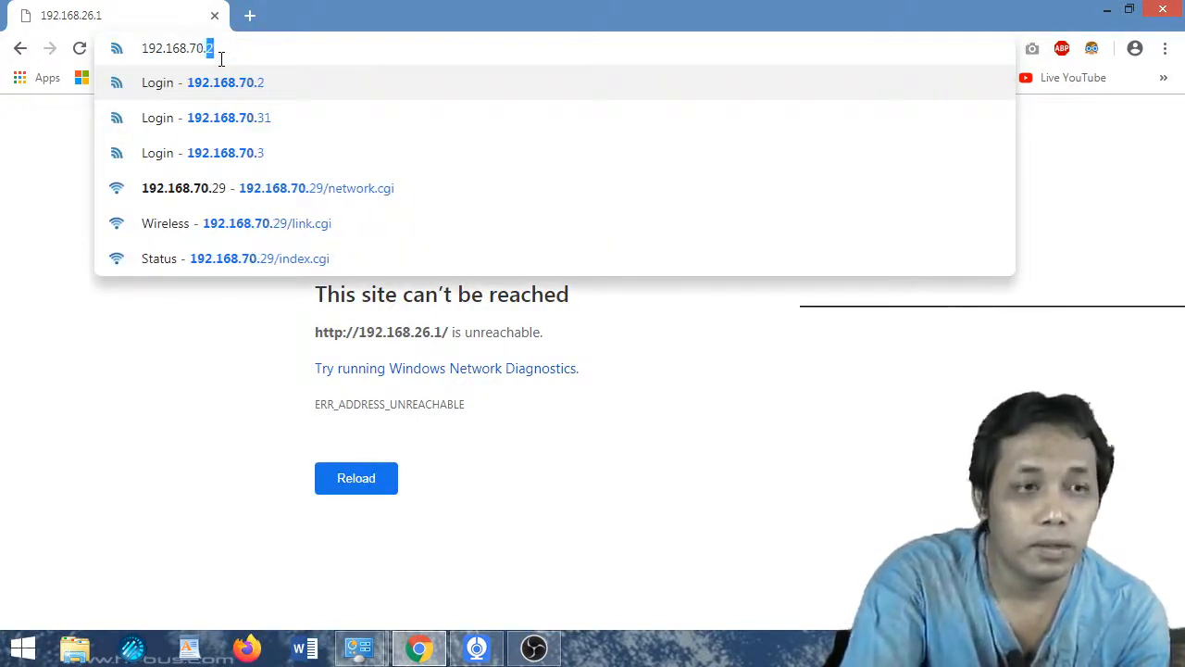
pyautogui.write('29')
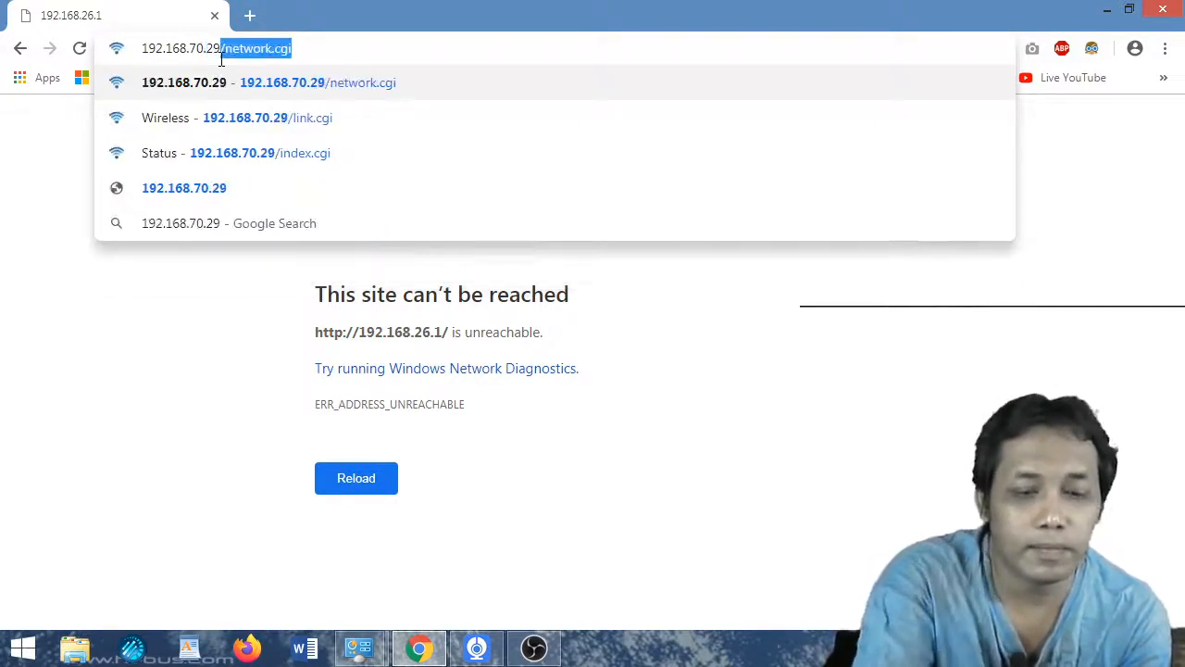
pyautogui.press('Return')
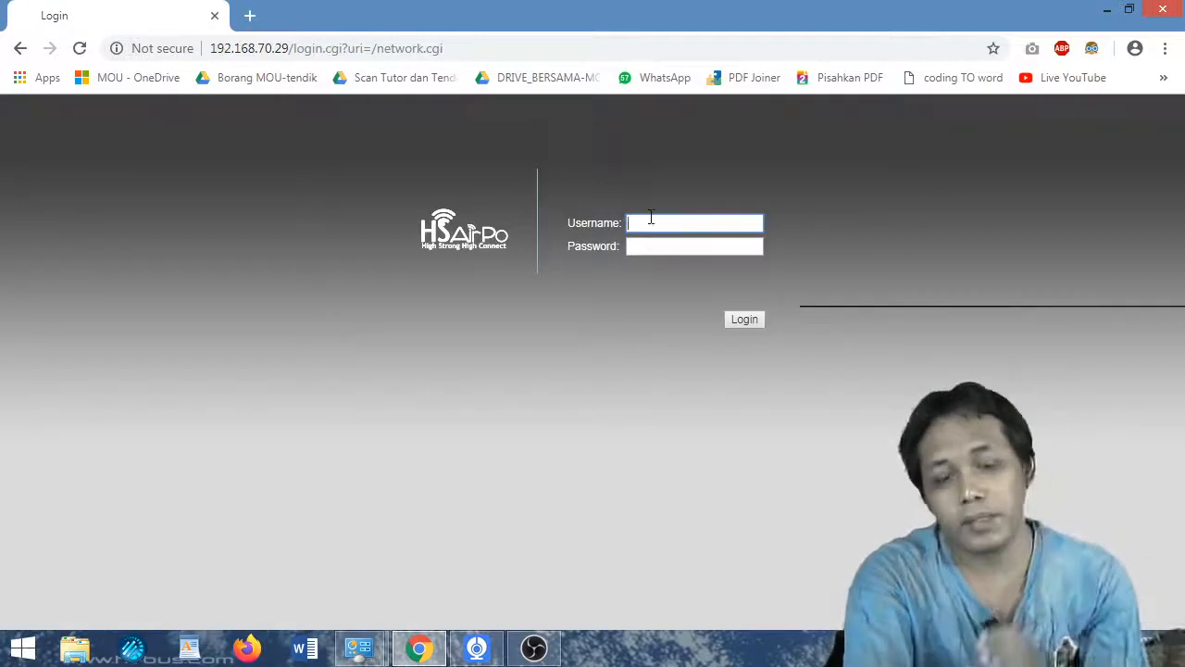
# - Fill in admin as the username and type the account password
pyautogui.write('admin')
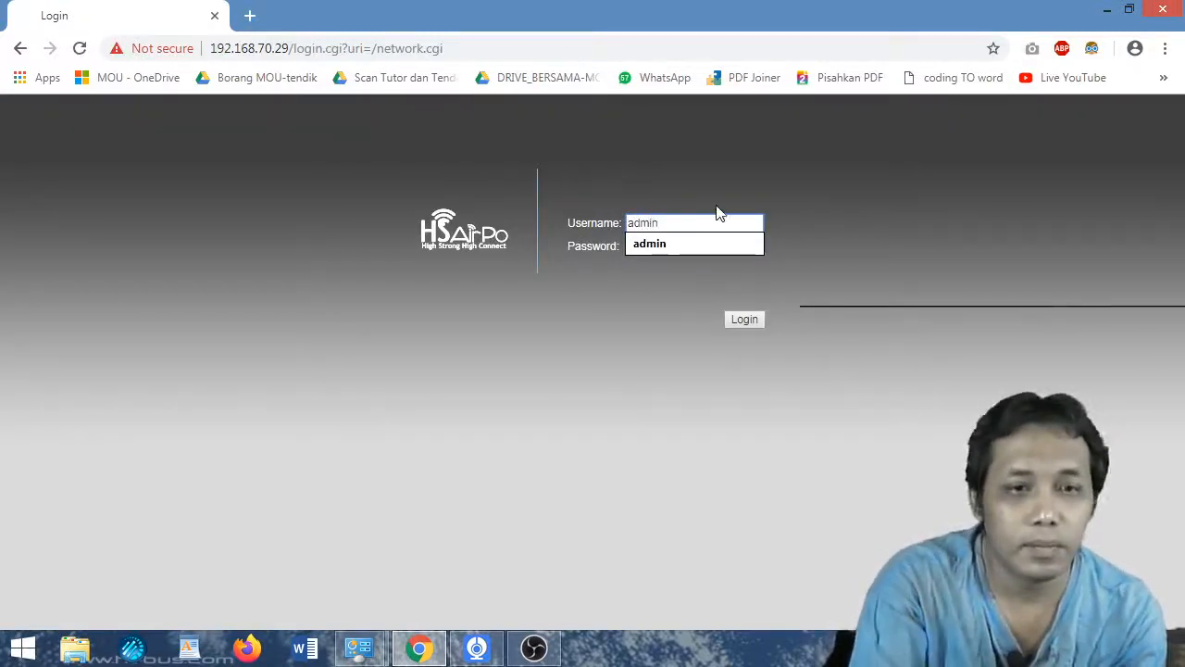
pyautogui.click(688, 239)
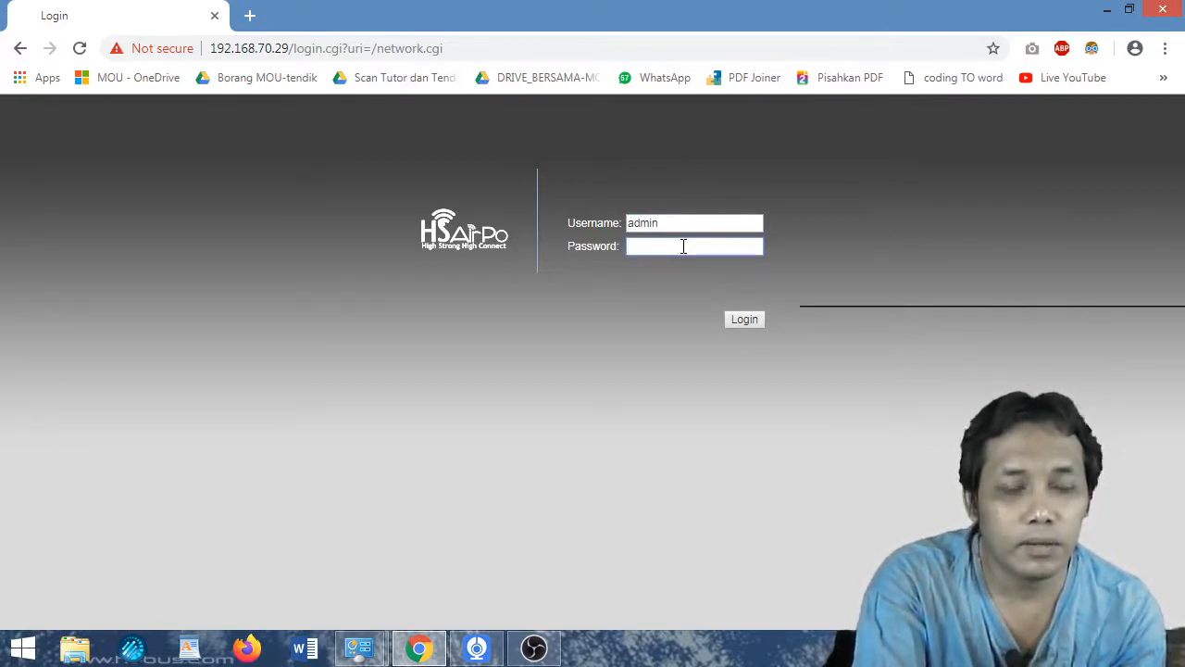
pyautogui.write('admi')
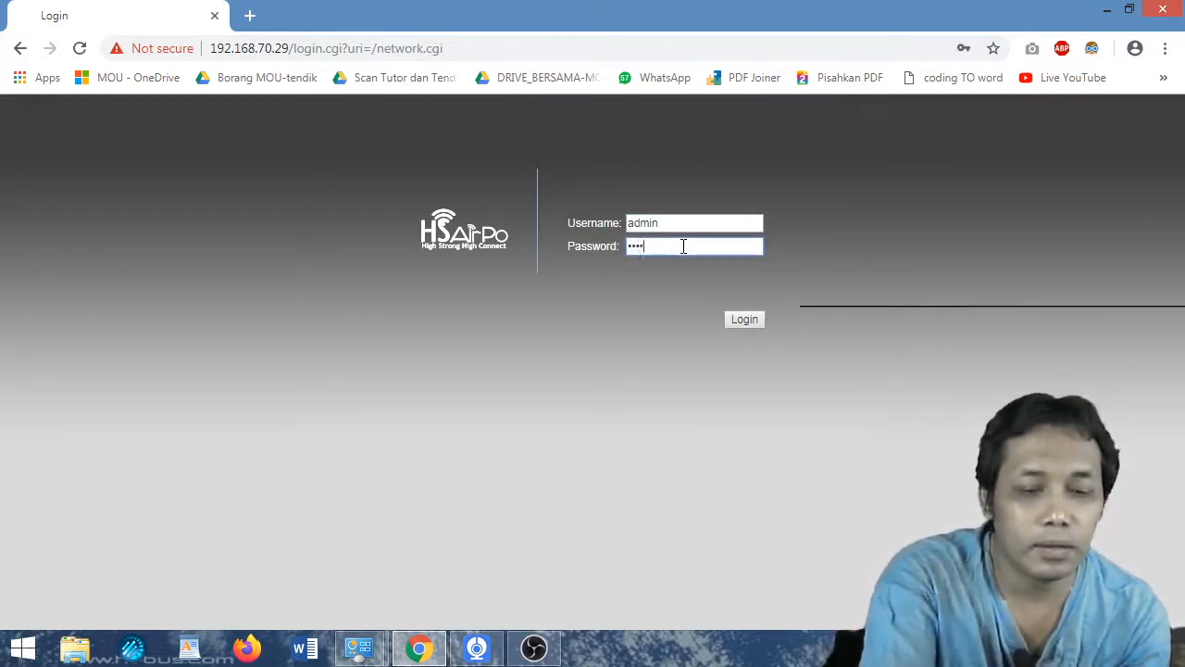
pyautogui.write('•••••')
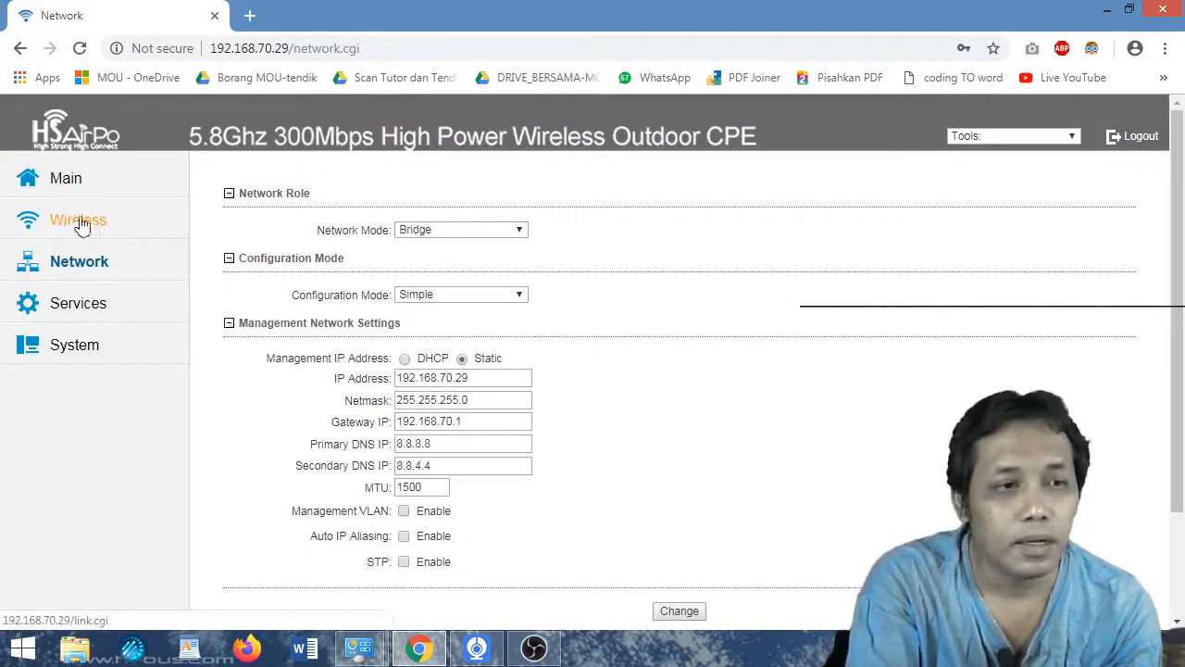
pyautogui.click(78, 186)
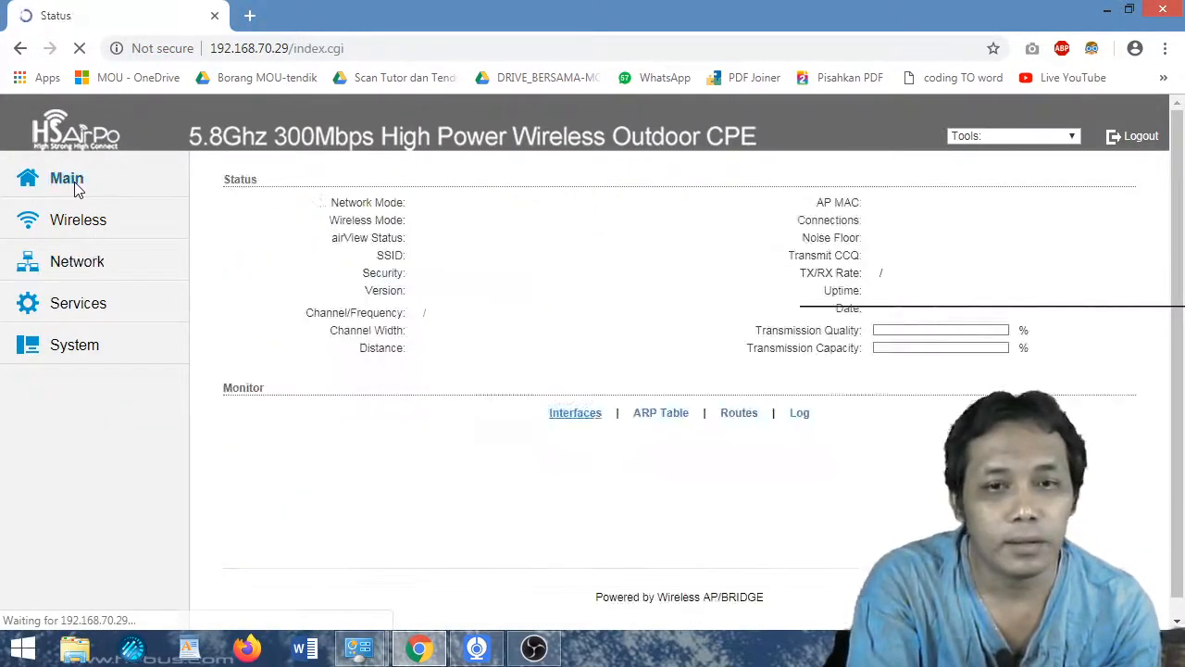
pyautogui.click(103, 229)
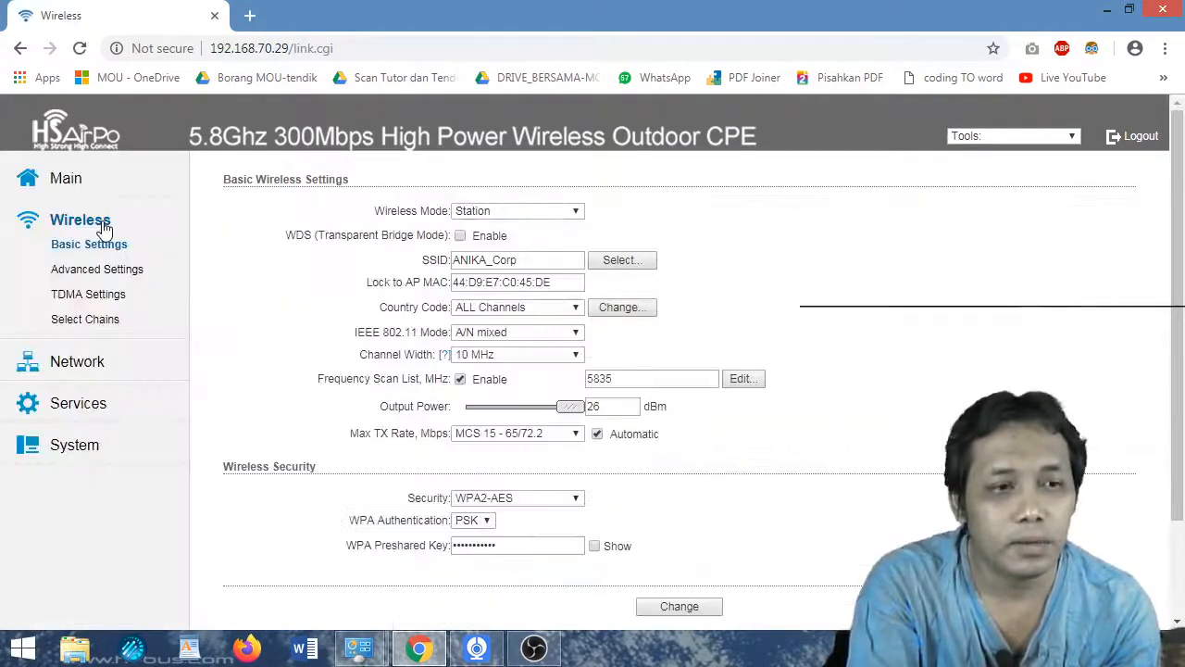
pyautogui.click(69, 369)
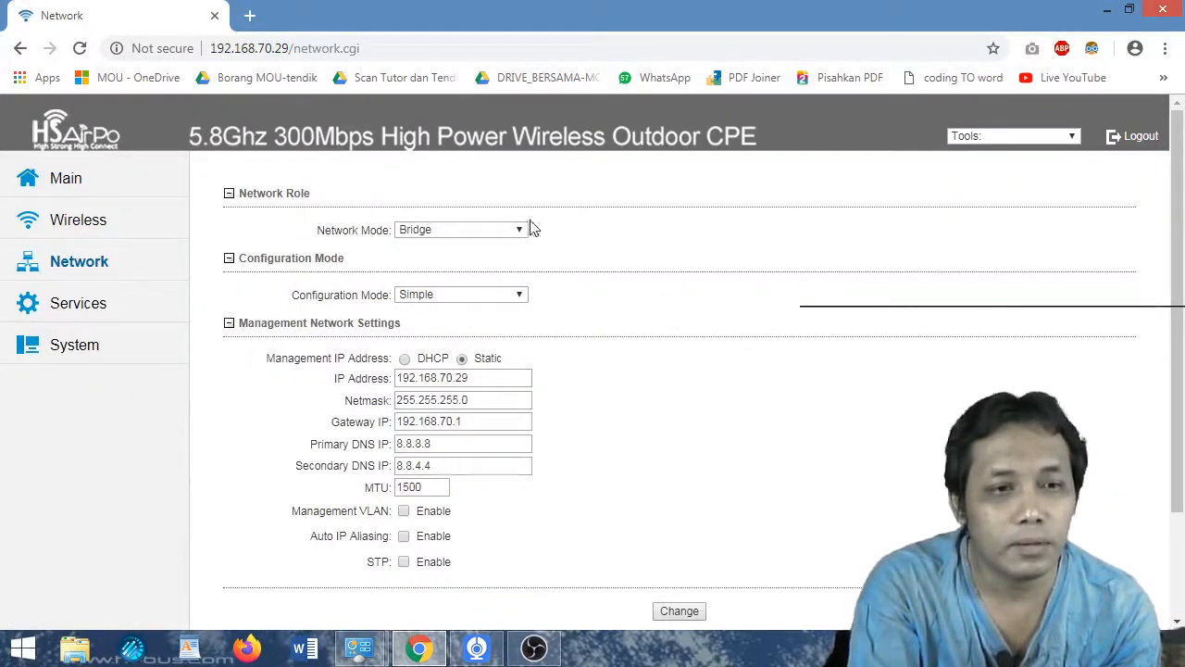
pyautogui.click(479, 229)
pyautogui.click(478, 231)
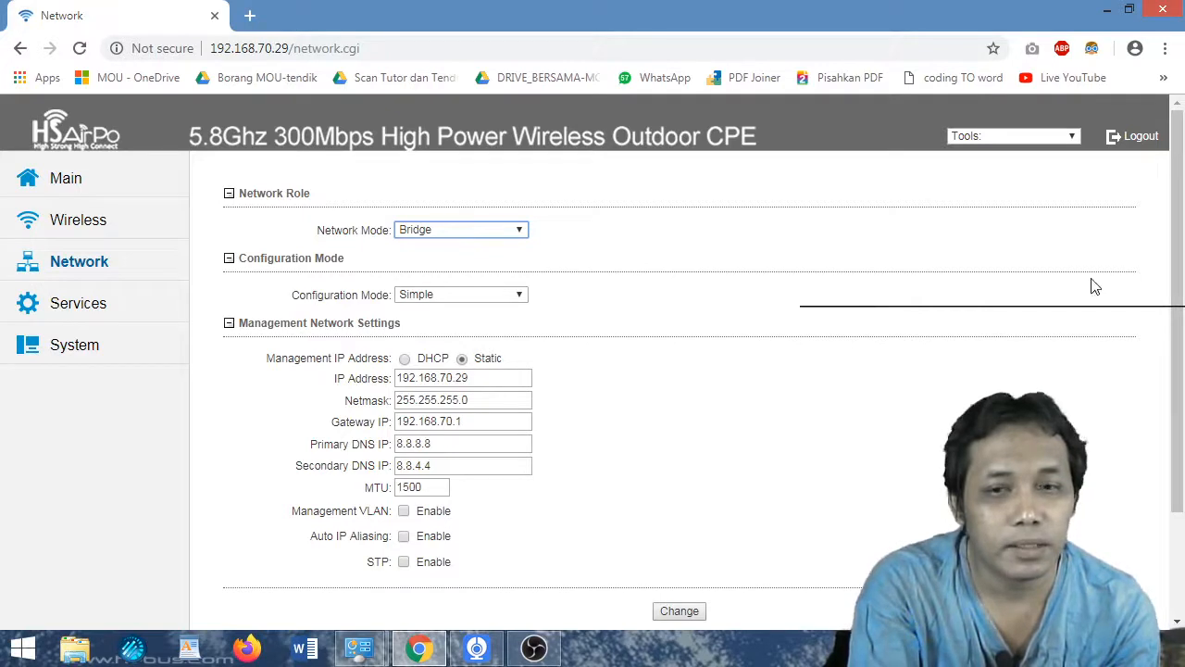
pyautogui.scroll(-1, 1019, 305)
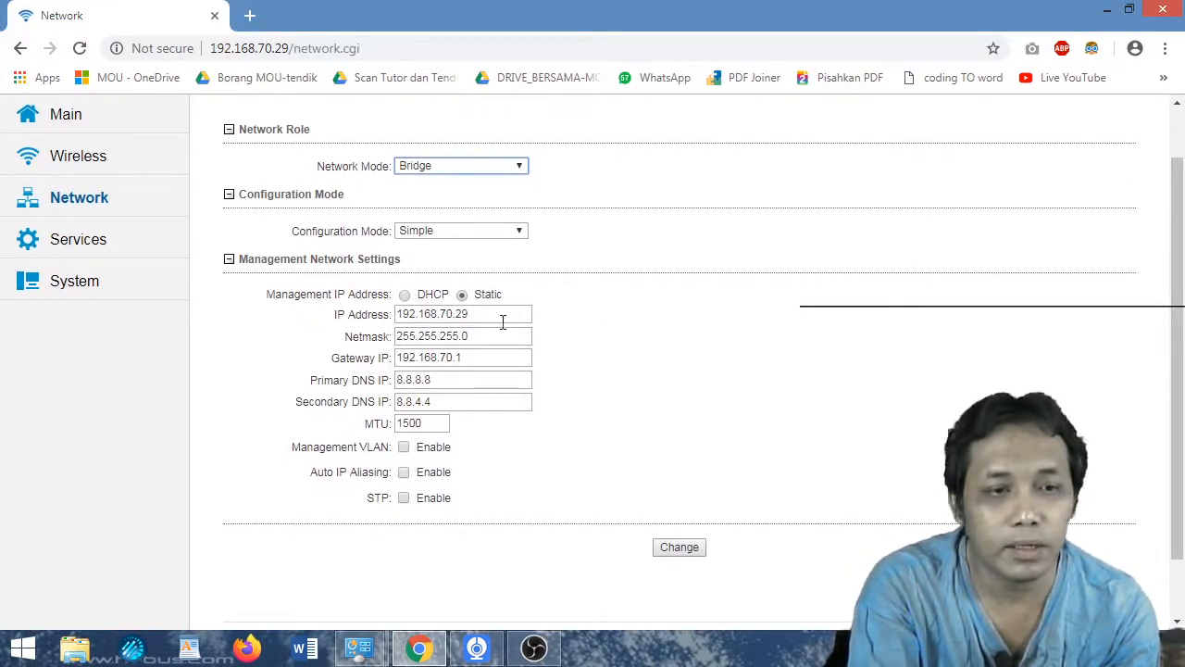
pyautogui.moveTo(503, 320); pyautogui.dragTo(593, 349)
pyautogui.click(589, 348)
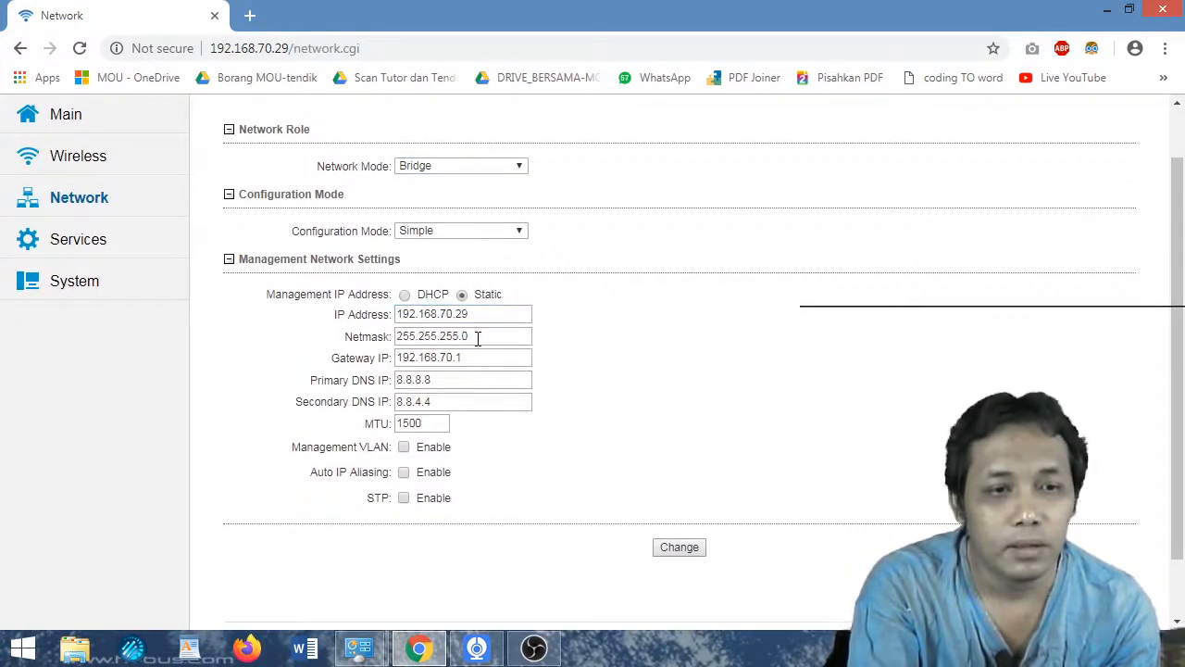
pyautogui.moveTo(482, 339); pyautogui.dragTo(378, 340)
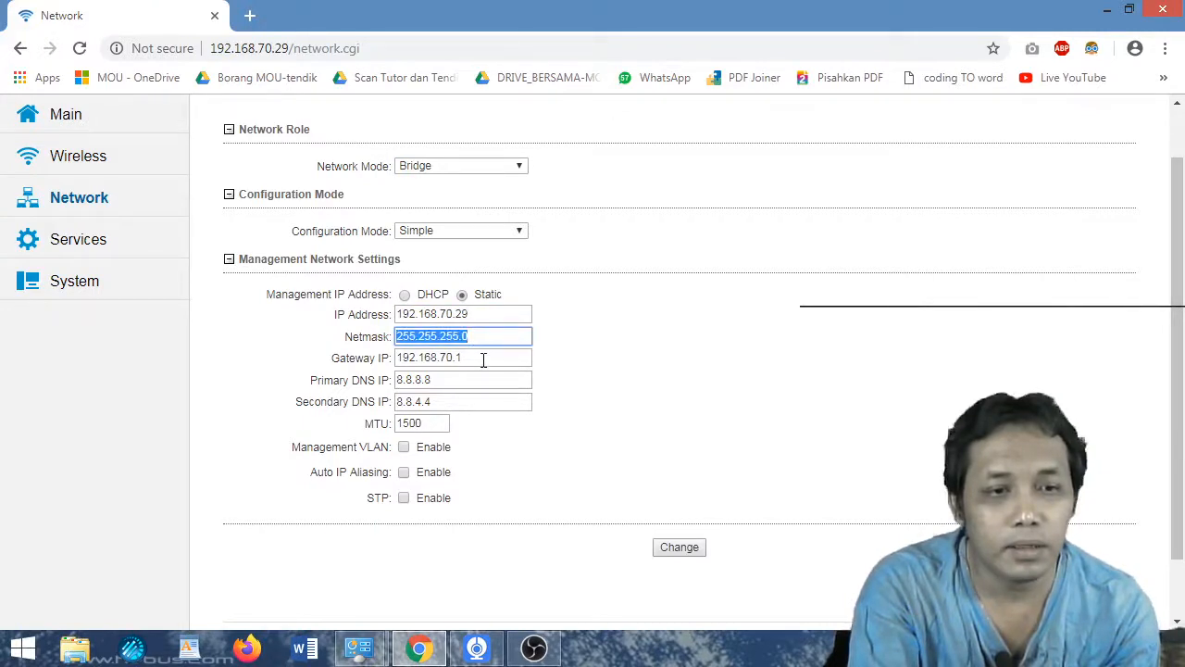
pyautogui.moveTo(482, 358); pyautogui.dragTo(347, 359)
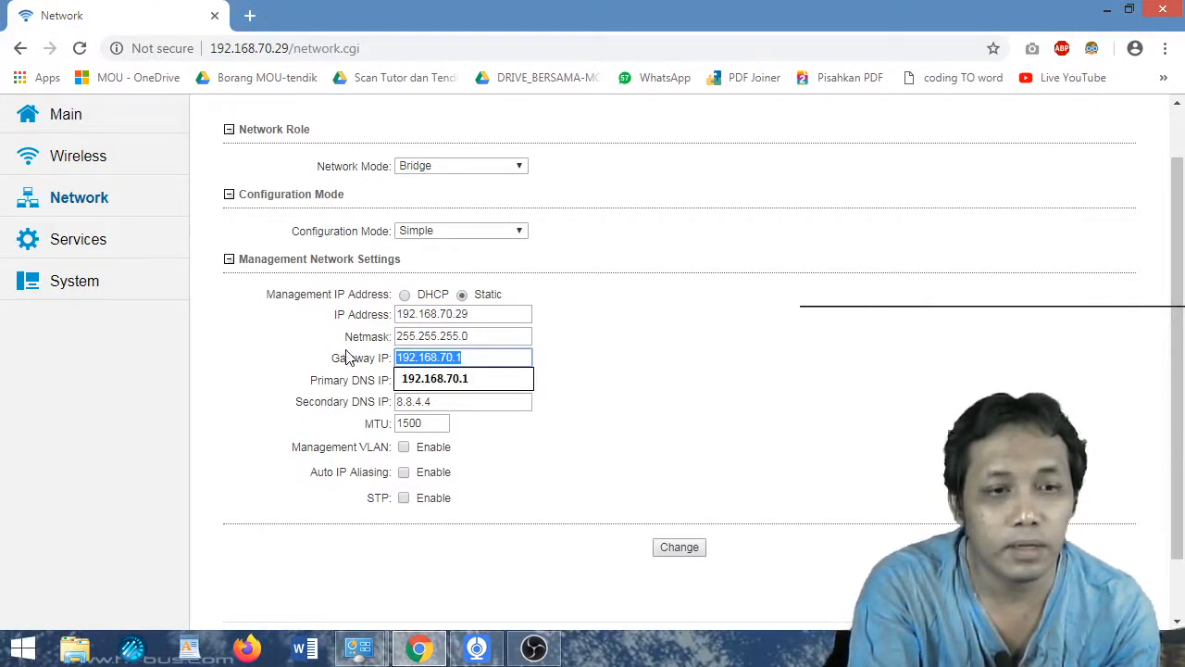
# - Review the gateway, Primary DNS 8.8.8.8 and Secondary DNS 8.8.4.4 values
pyautogui.click(673, 346)
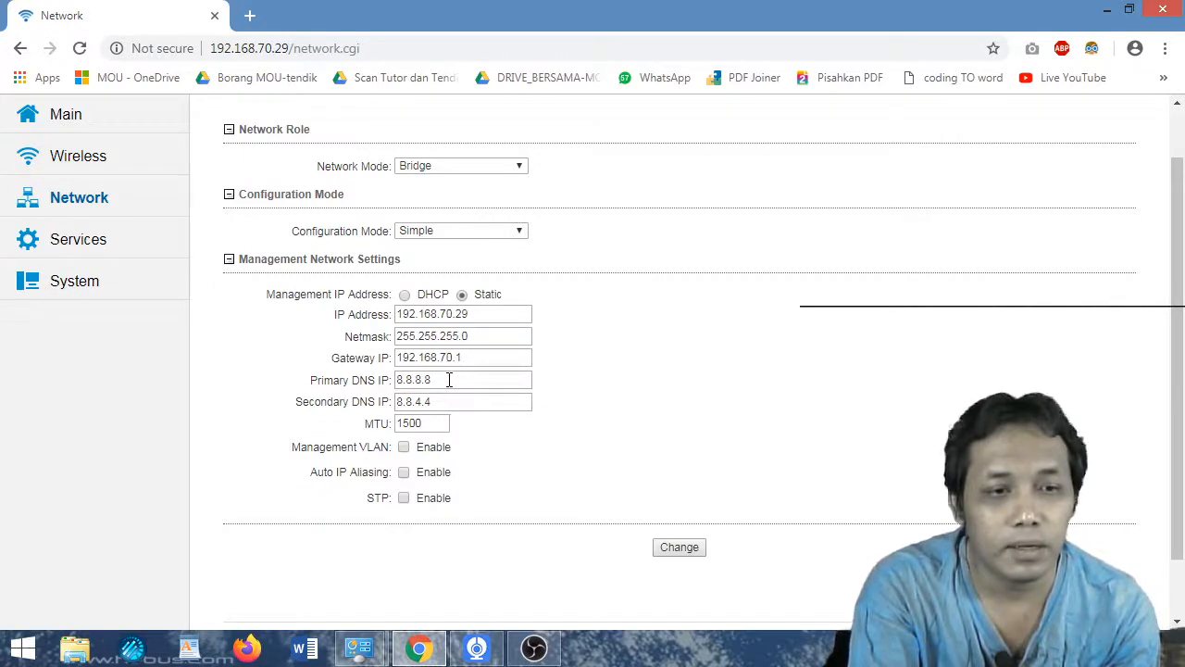
pyautogui.moveTo(448, 380); pyautogui.dragTo(380, 377)
pyautogui.click(652, 383)
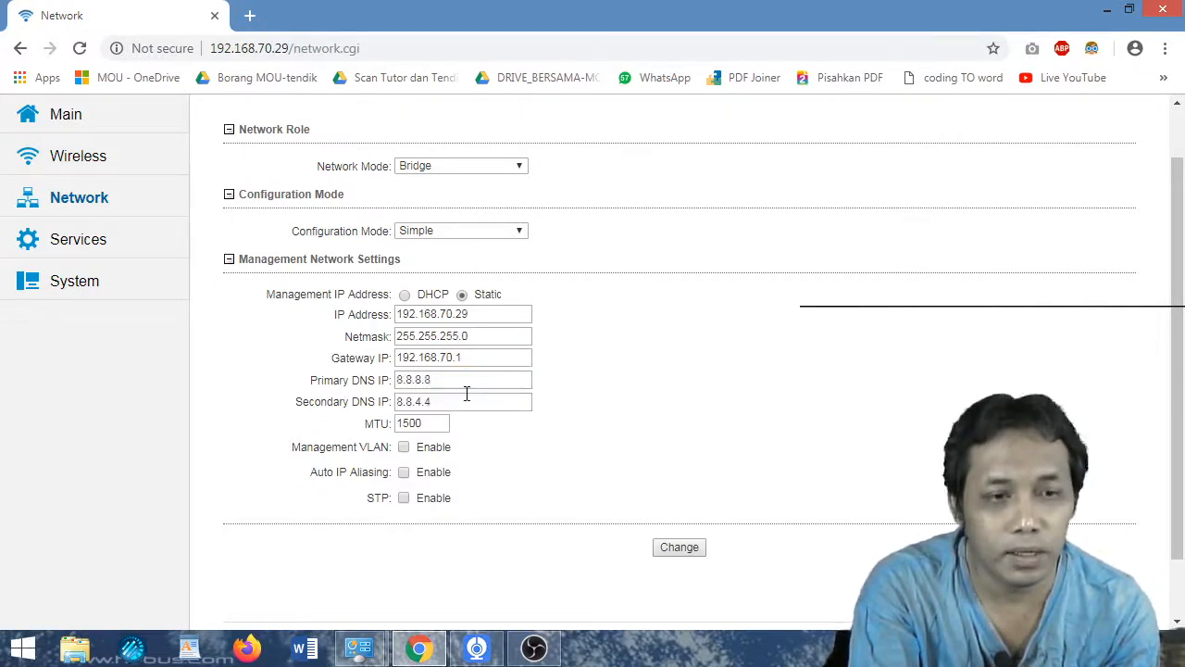
pyautogui.moveTo(466, 394); pyautogui.dragTo(375, 409)
pyautogui.click(696, 391)
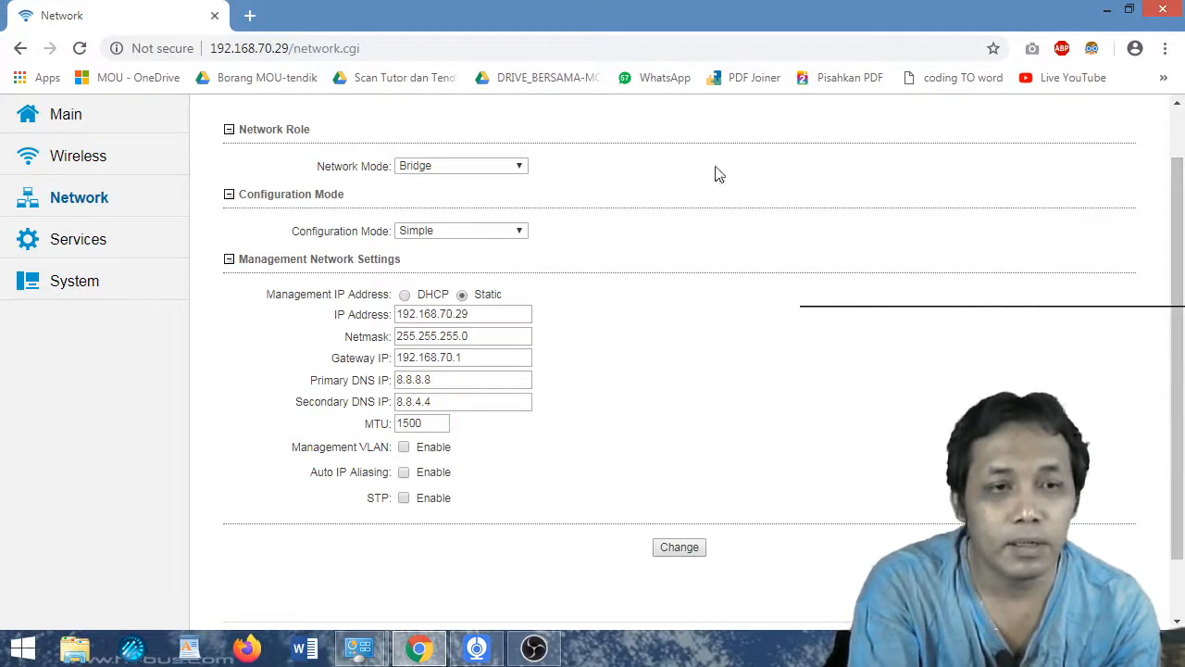
# - Set Network Mode to Router with a Static WAN IP, then go to Wireless
pyautogui.click(521, 165)
pyautogui.click(491, 195)
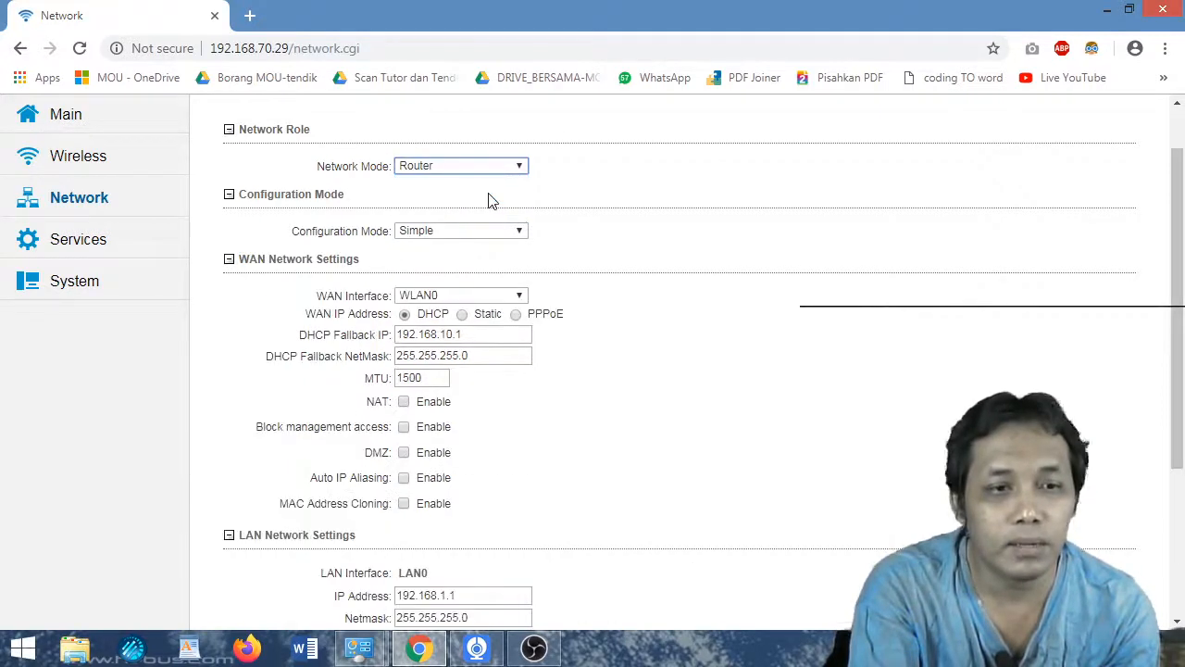
pyautogui.click(462, 314)
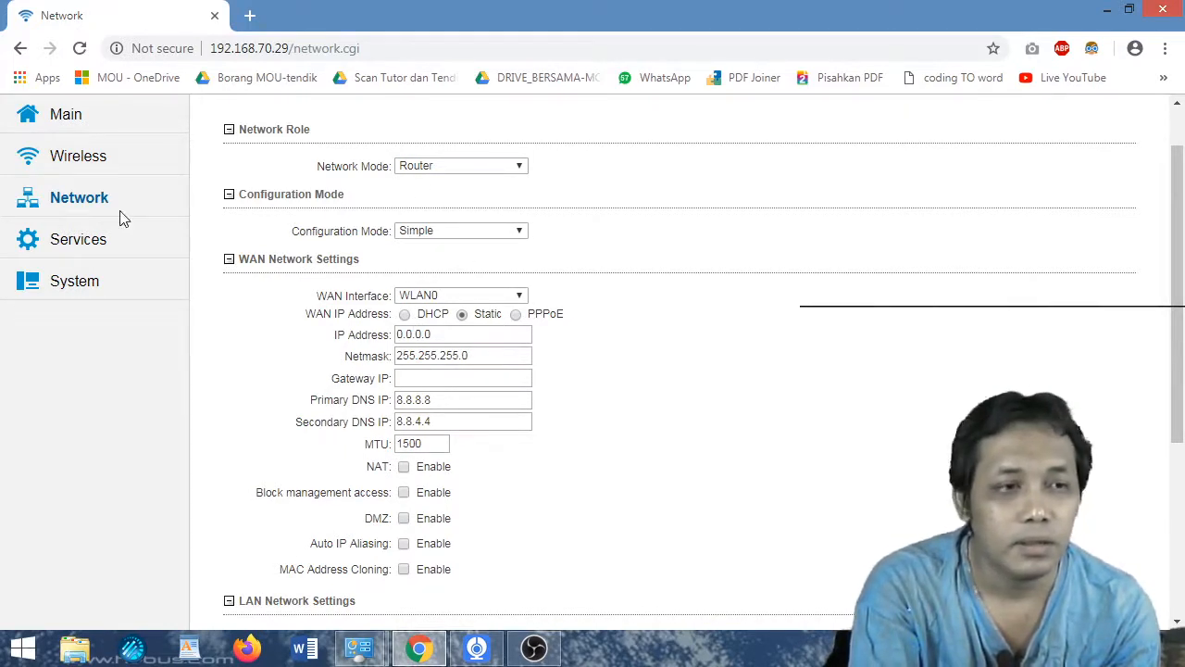
pyautogui.click(89, 163)
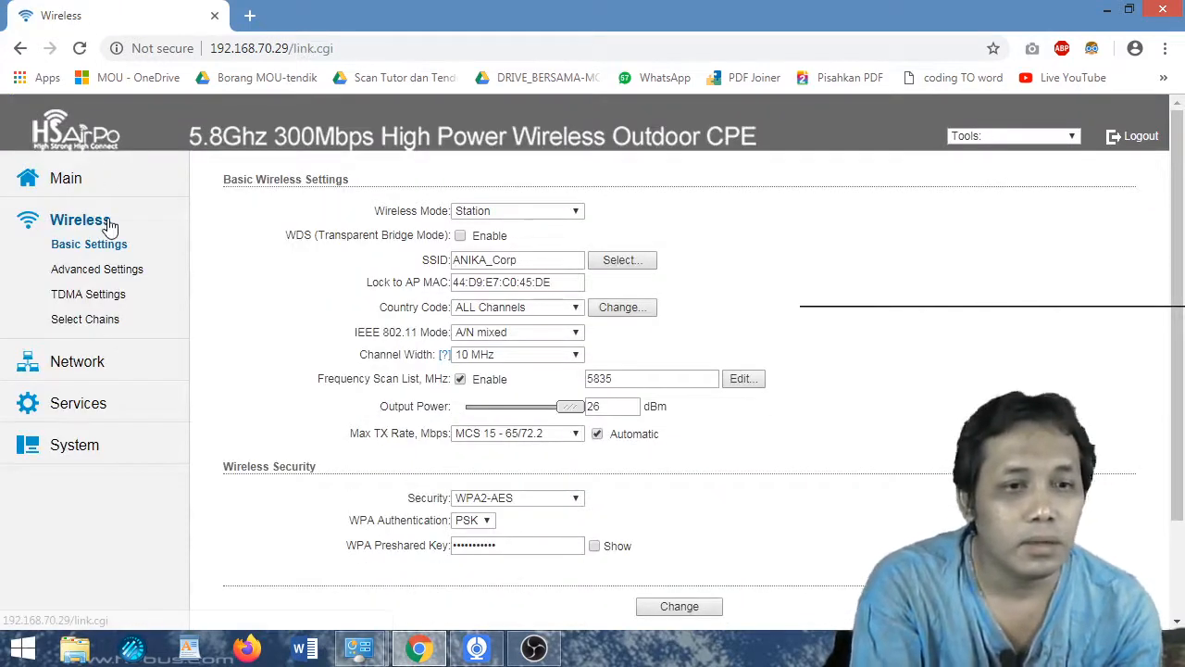
# - Keep Wireless Mode at Station and browse the country code list without changing it
pyautogui.click(521, 210)
pyautogui.click(521, 220)
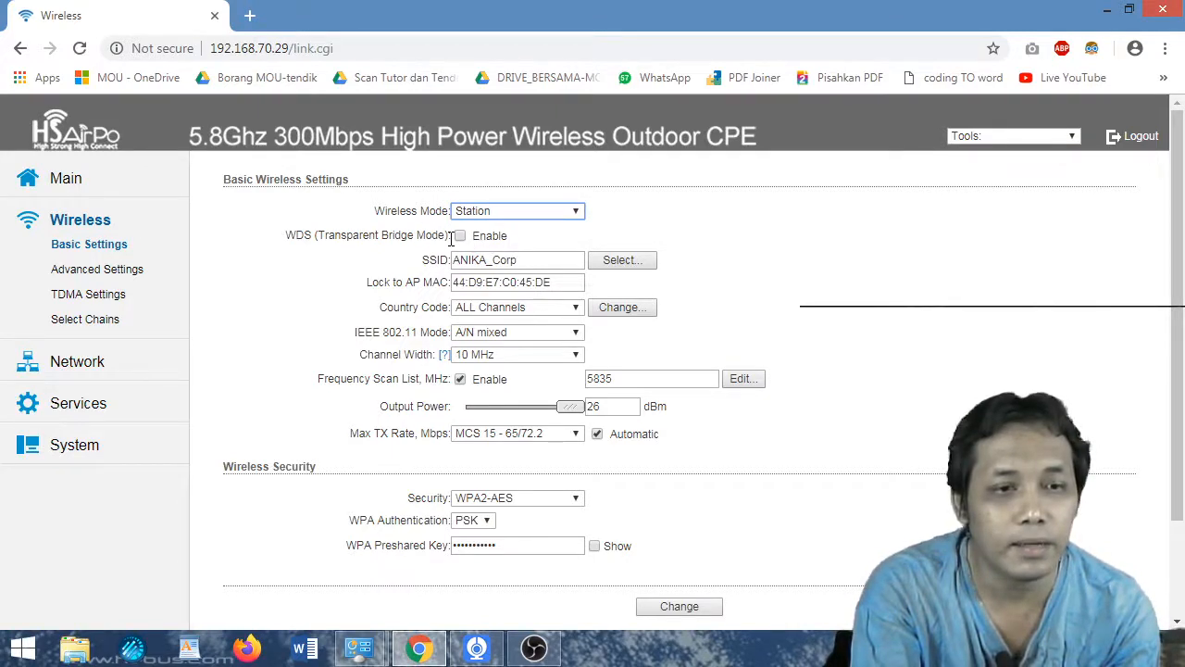
pyautogui.click(622, 308)
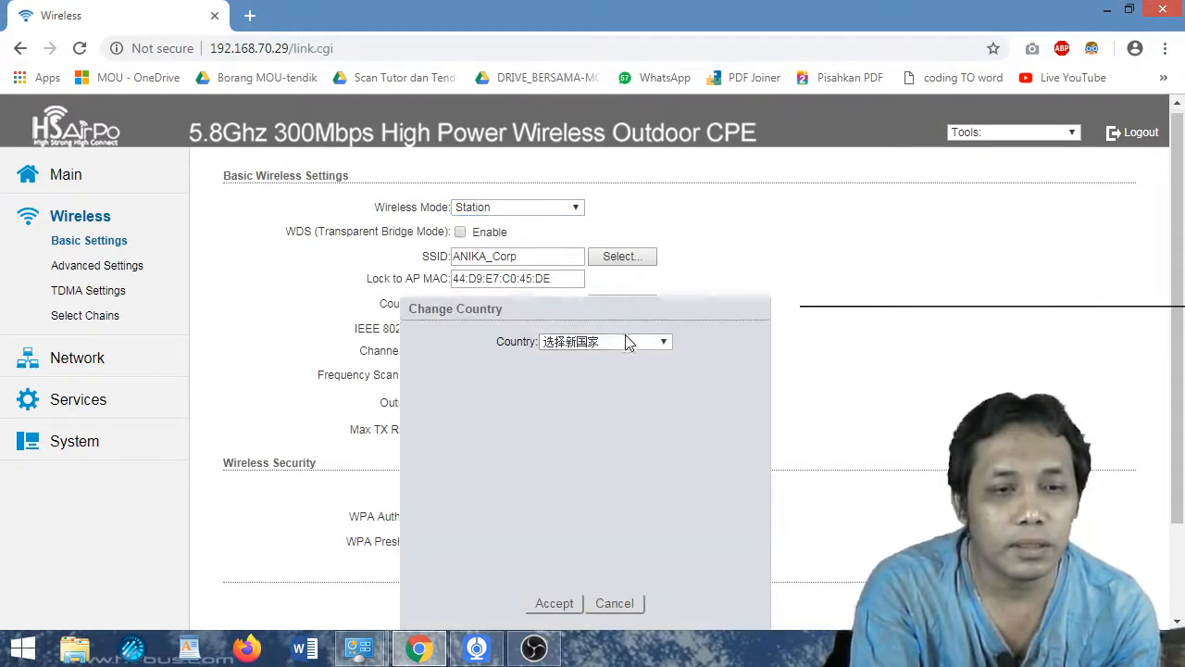
pyautogui.click(665, 346)
pyautogui.moveTo(679, 88); pyautogui.dragTo(644, 444)
pyautogui.moveTo(679, 81); pyautogui.dragTo(680, 339)
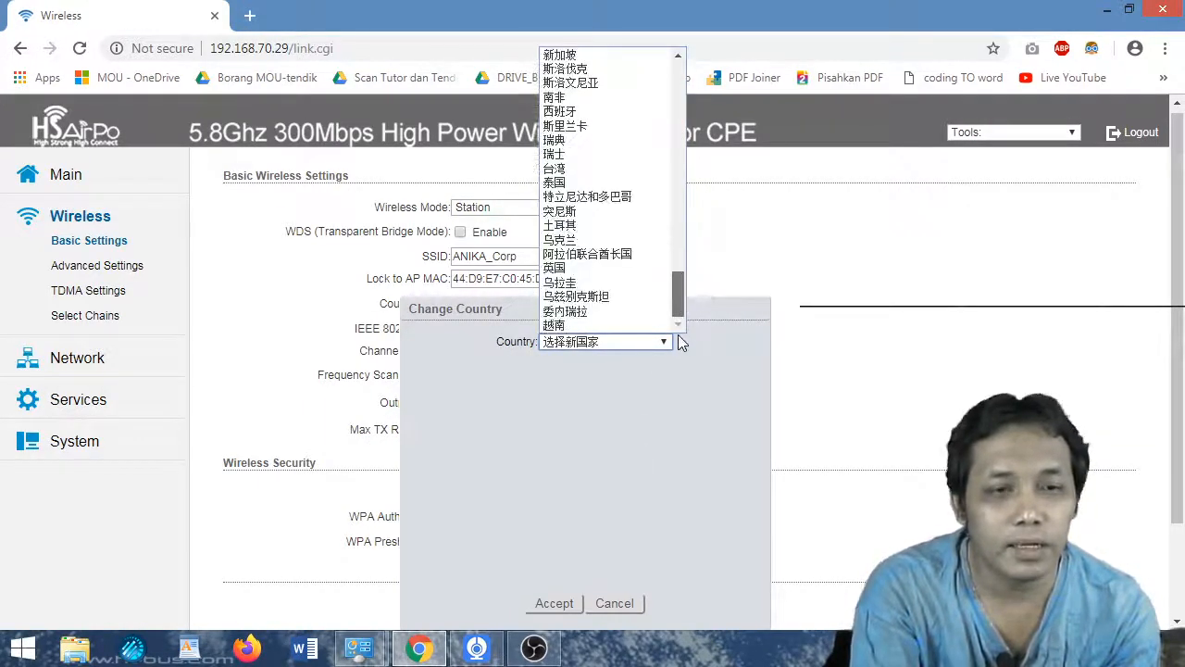
pyautogui.click(616, 603)
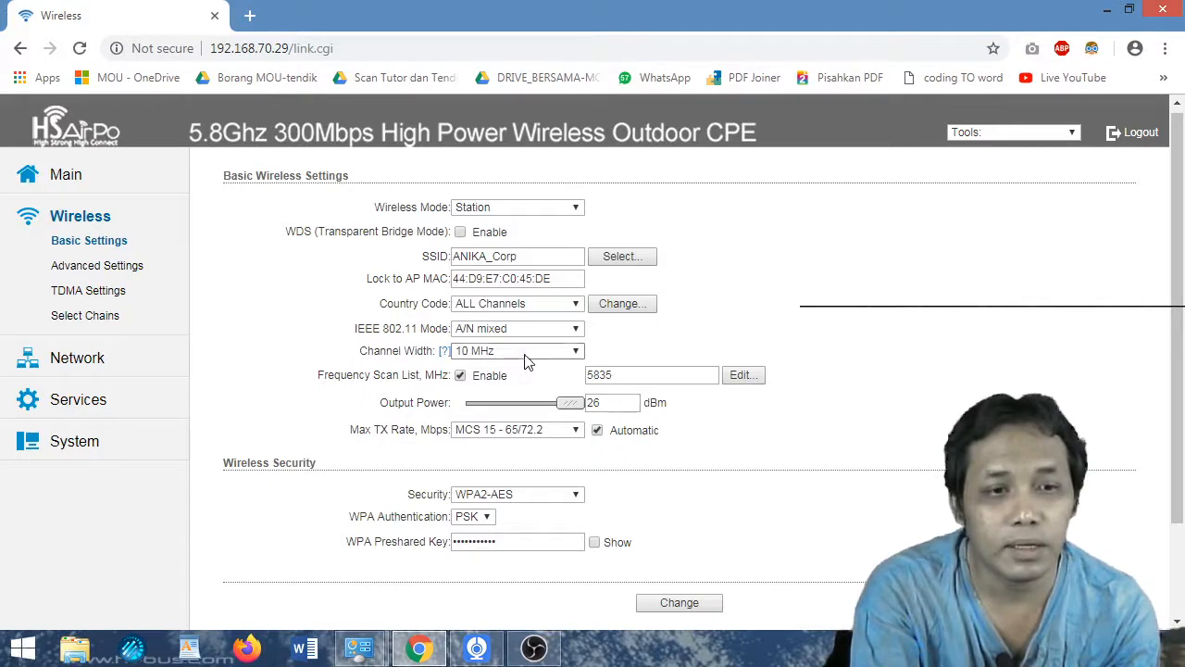
# - Keep channel width at 10 MHz, toggle the frequency scan list off and on, open a tab
pyautogui.click(526, 359)
pyautogui.click(525, 357)
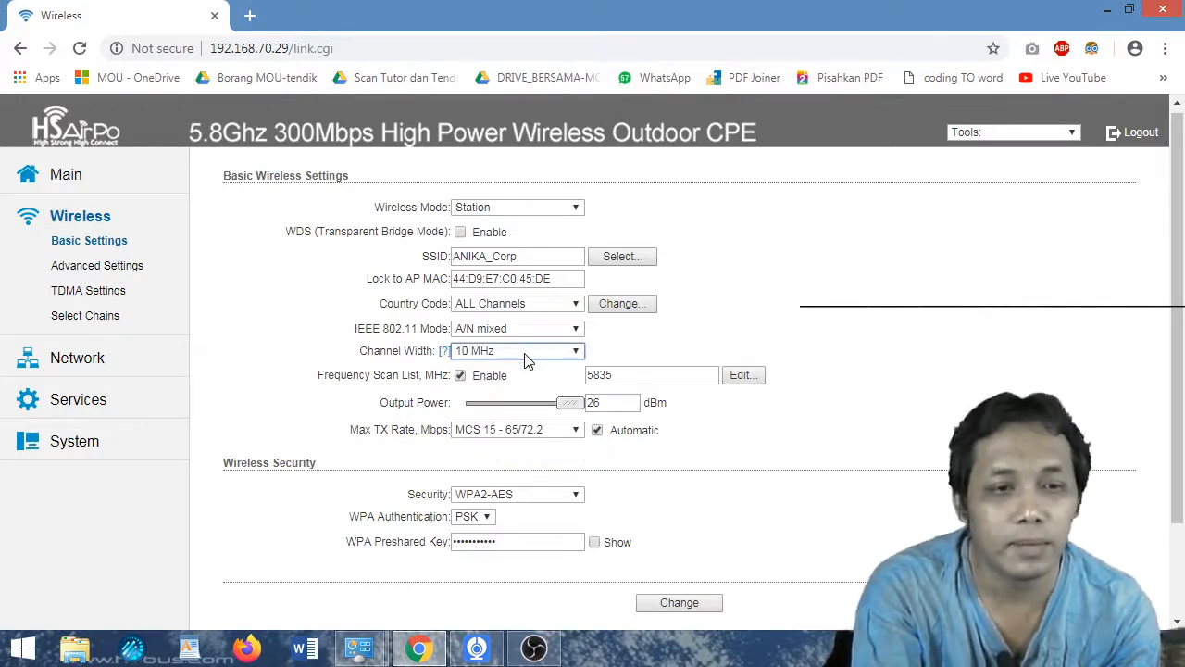
pyautogui.click(460, 377)
pyautogui.click(460, 377)
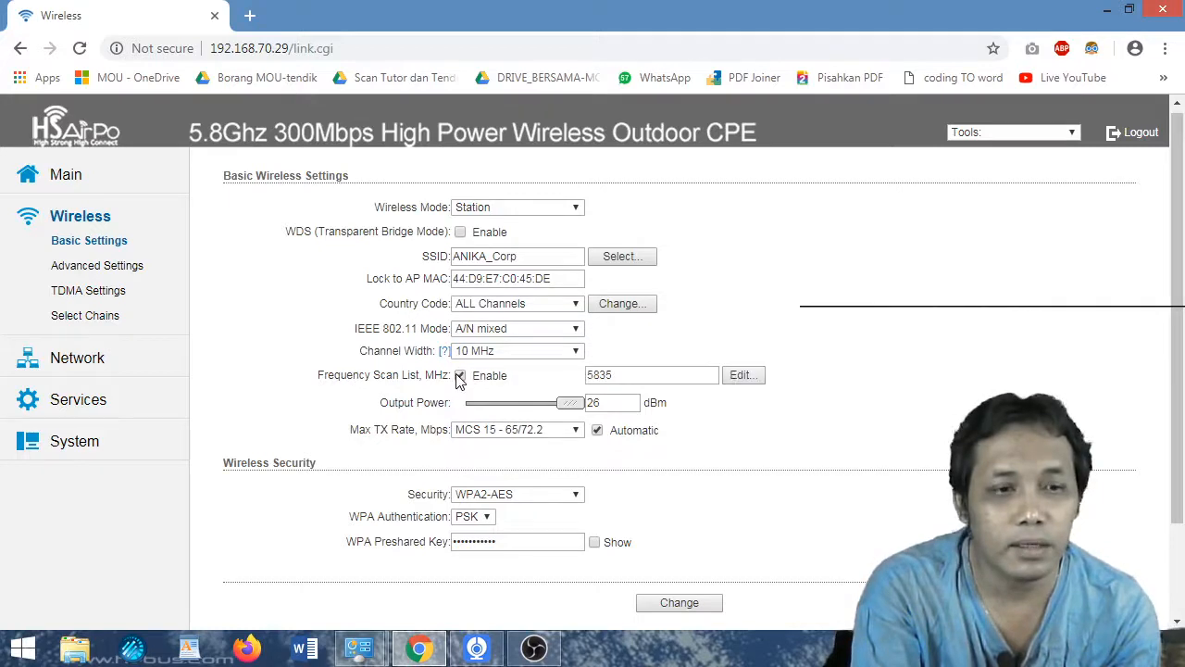
pyautogui.click(250, 16)
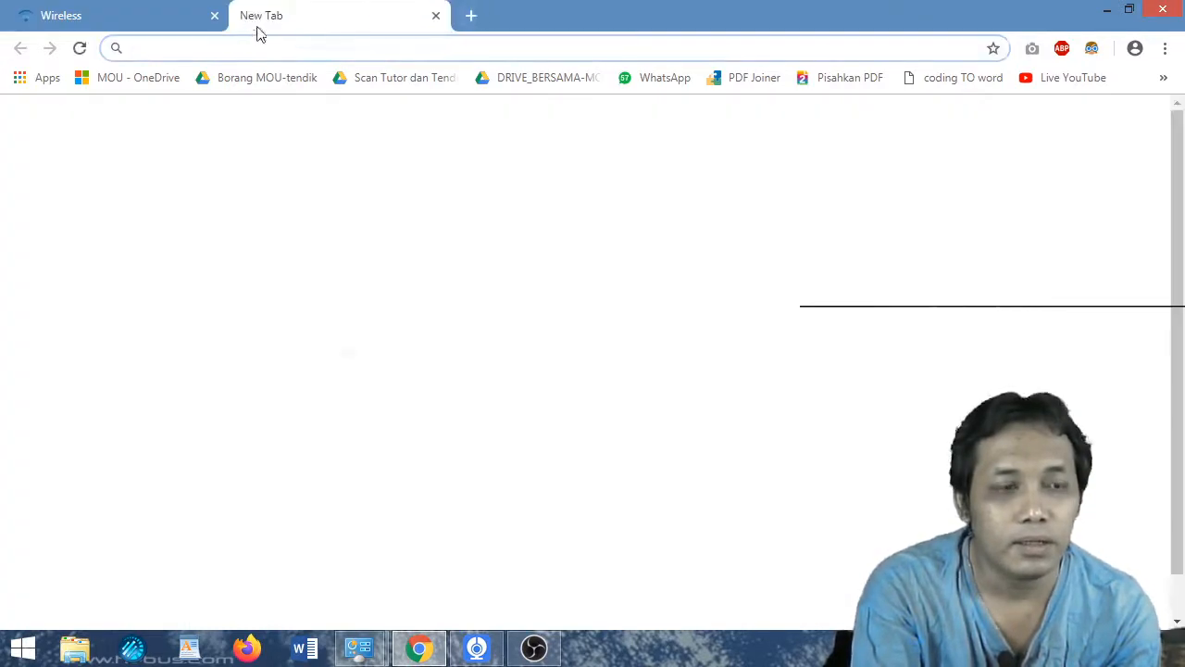
# - Load the PowerBeam AP's login page at 192.168.70.2 in Chrome
pyautogui.write('192')
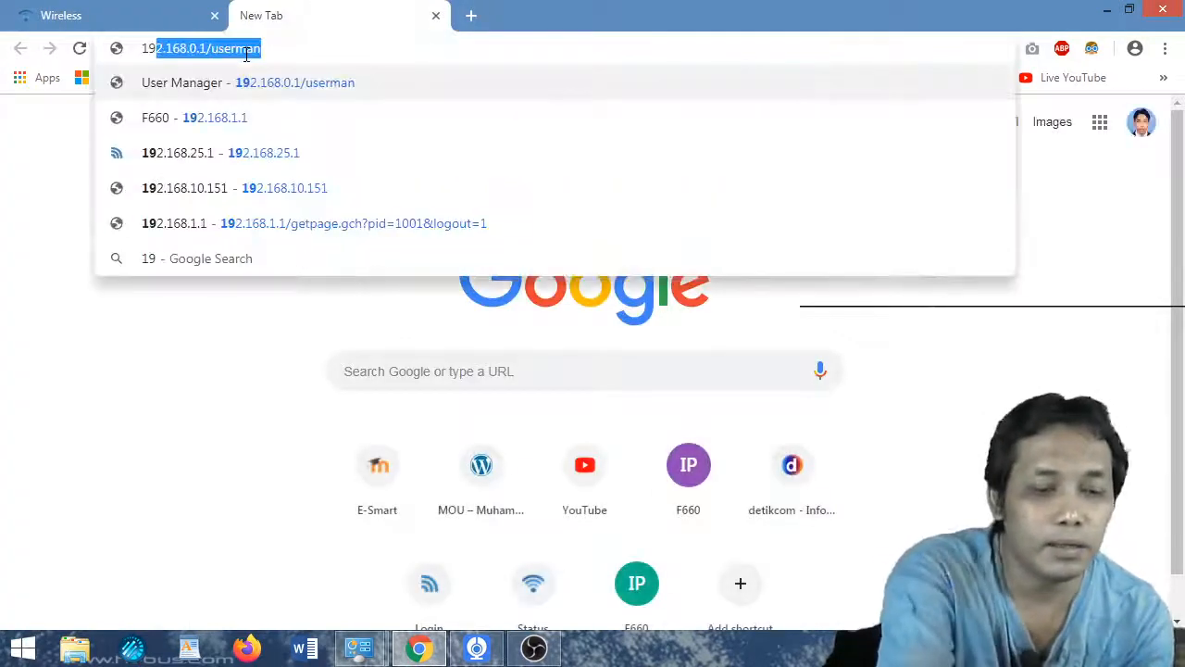
pyautogui.press('Right')
pyautogui.press('BackSpace')
pyautogui.press('BackSpace')
pyautogui.press('BackSpace')
pyautogui.press('BackSpace')
pyautogui.press('BackSpace')
pyautogui.press('BackSpace')
pyautogui.press('BackSpace')
pyautogui.press('BackSpace')
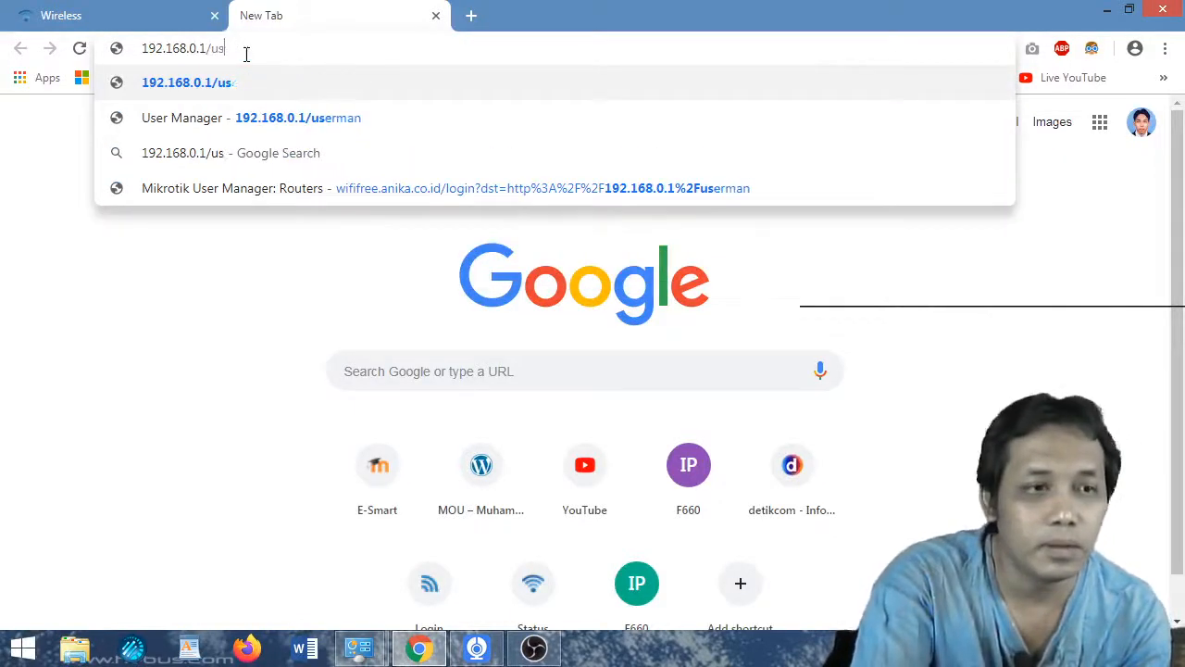
pyautogui.press('BackSpace')
pyautogui.press('BackSpace')
pyautogui.press('BackSpace')
pyautogui.write('7')
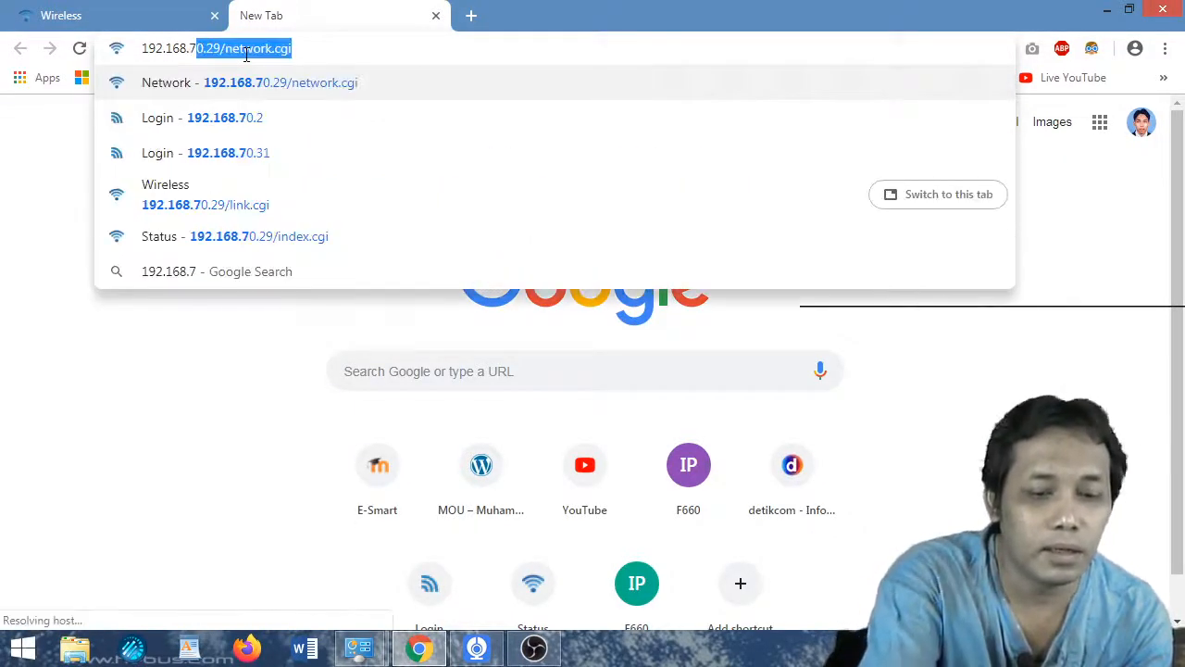
pyautogui.write('0.3')
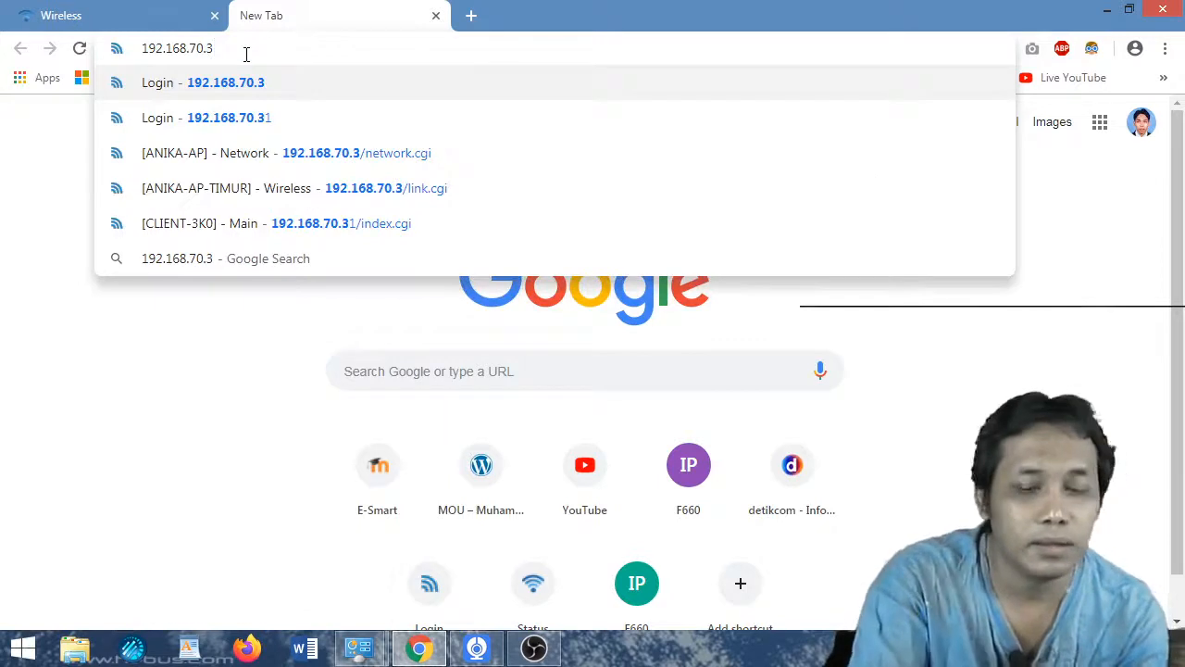
pyautogui.press('BackSpace')
pyautogui.write('2')
pyautogui.press('Return')
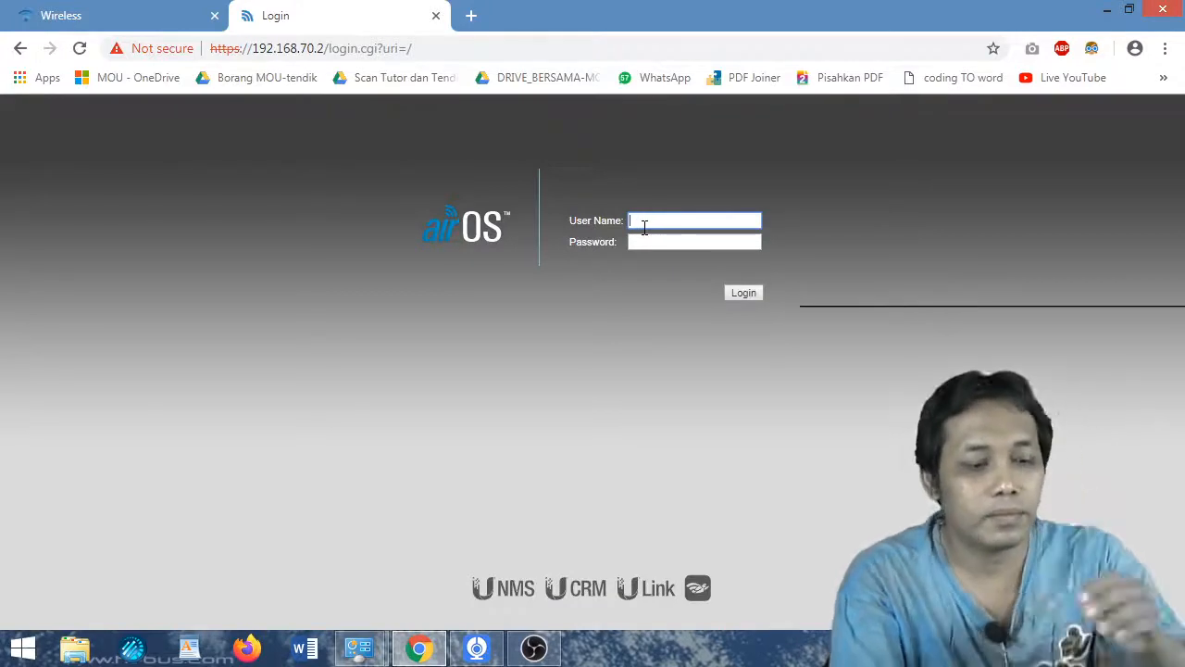
# - Sign in to the AP with the admin user name and its password
pyautogui.write('admin')
pyautogui.press('Tab')
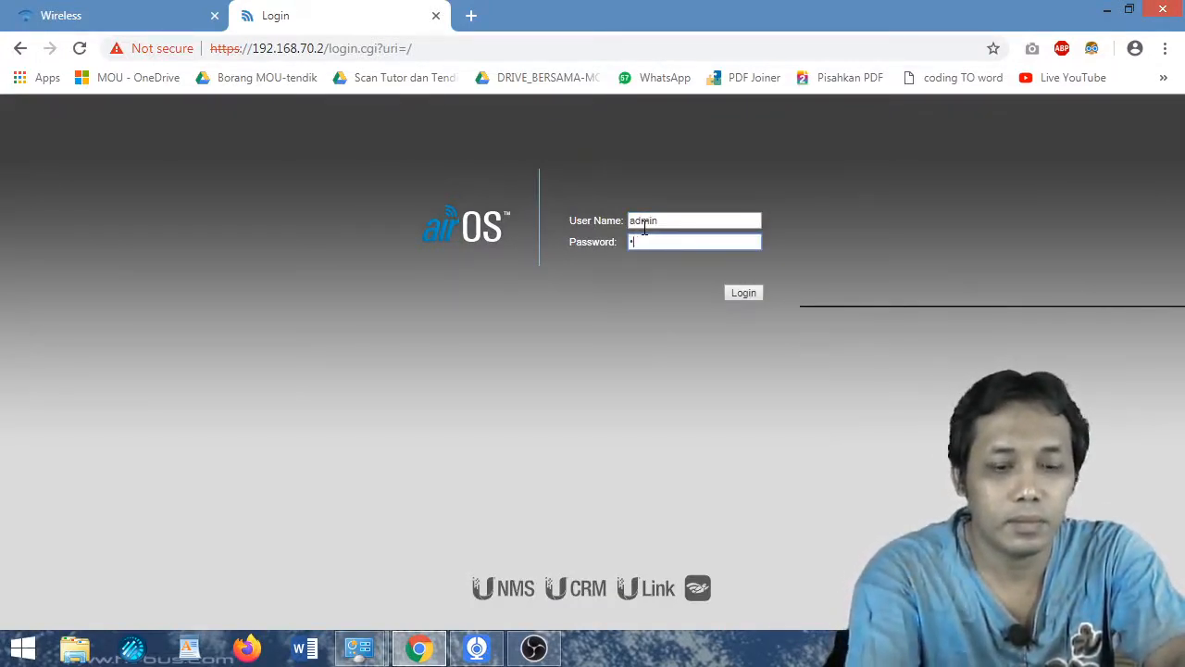
pyautogui.press('Return')
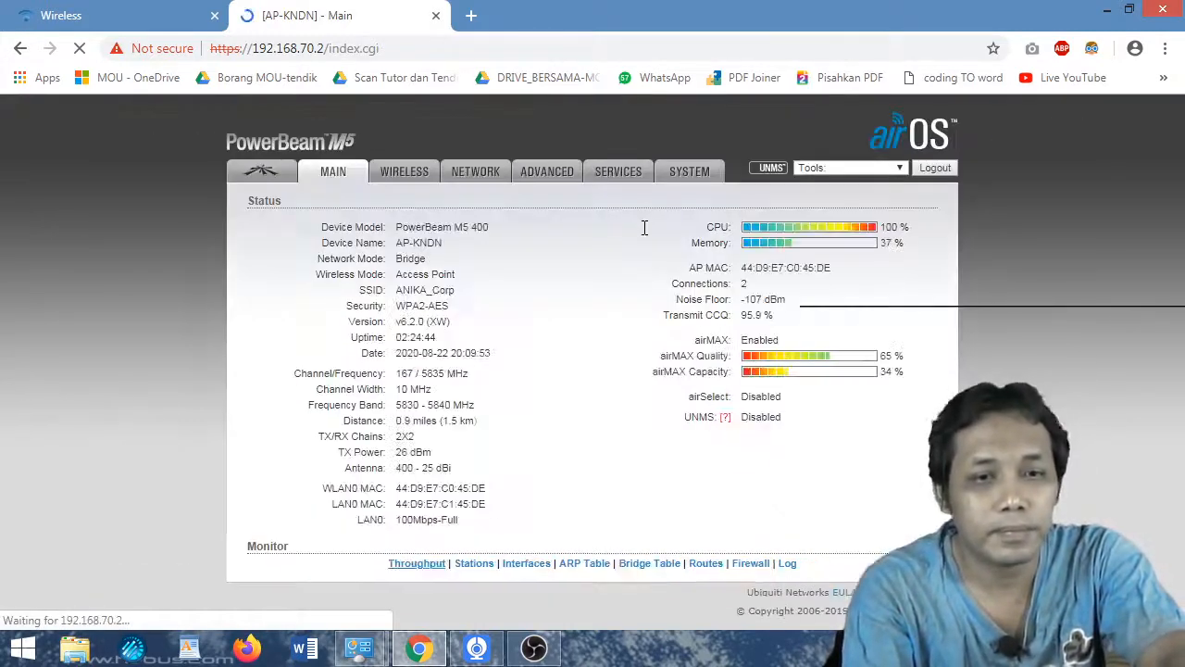
# - Check the AP's ANIKA_Corp, 5835 MHz, WPA2-AES wireless and airMAX settings, then return to the CPE tab
pyautogui.click(396, 171)
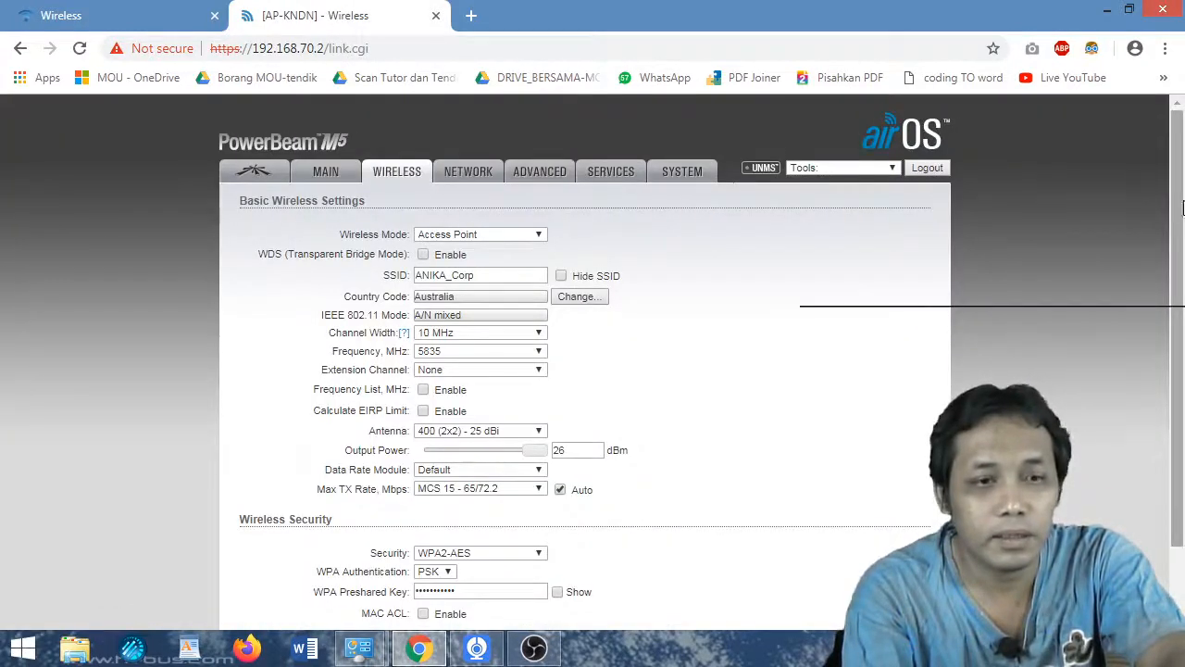
pyautogui.scroll(-1, 1177, 275)
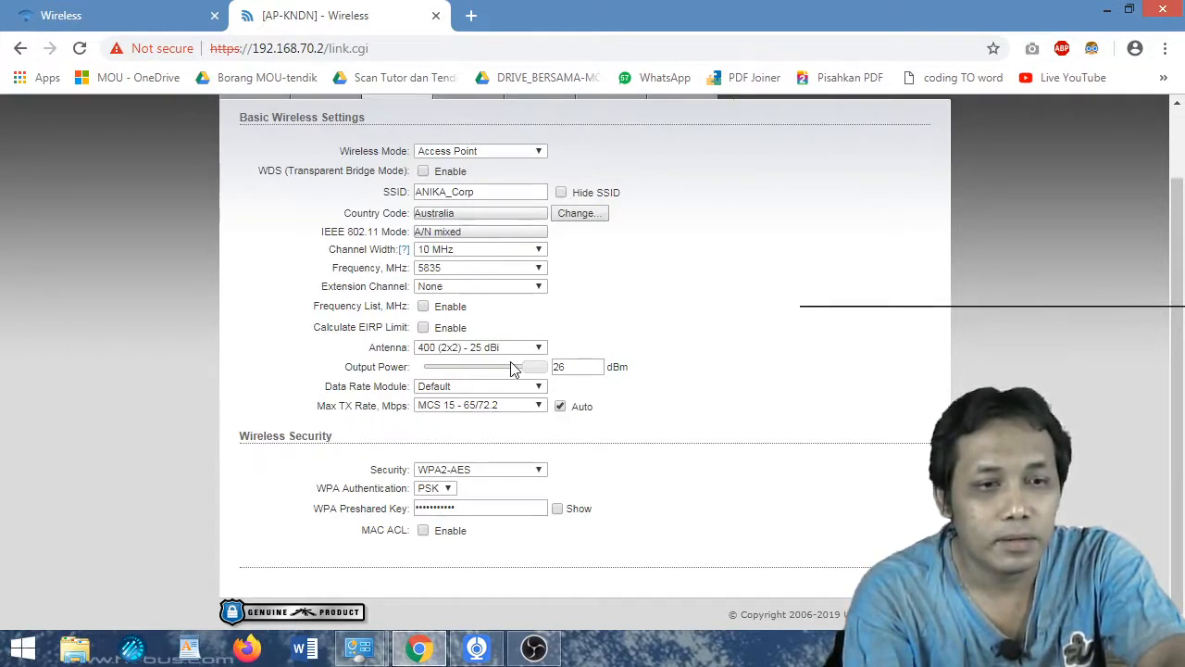
pyautogui.scroll(2, 1176, 305)
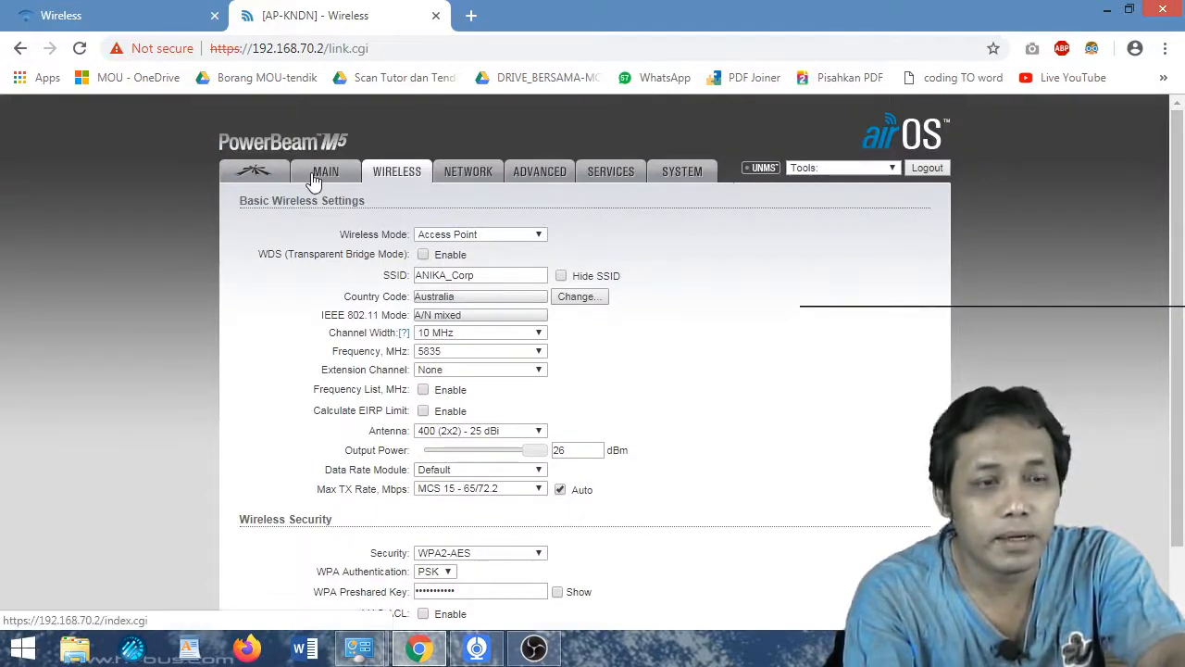
pyautogui.click(262, 168)
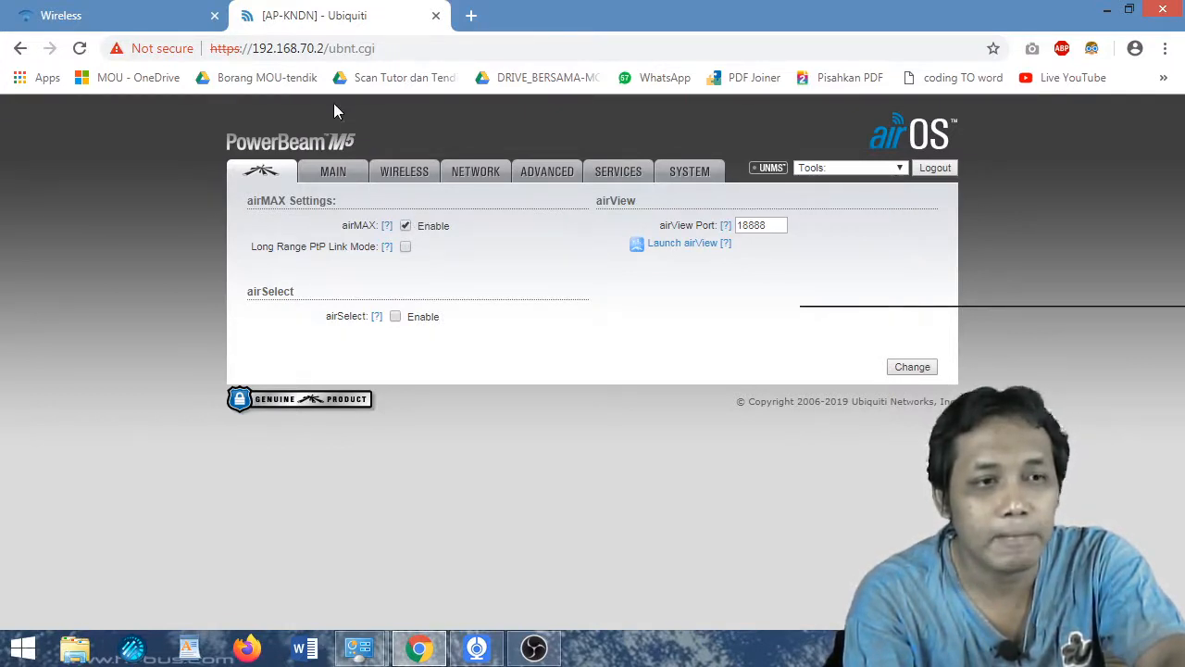
pyautogui.click(102, 8)
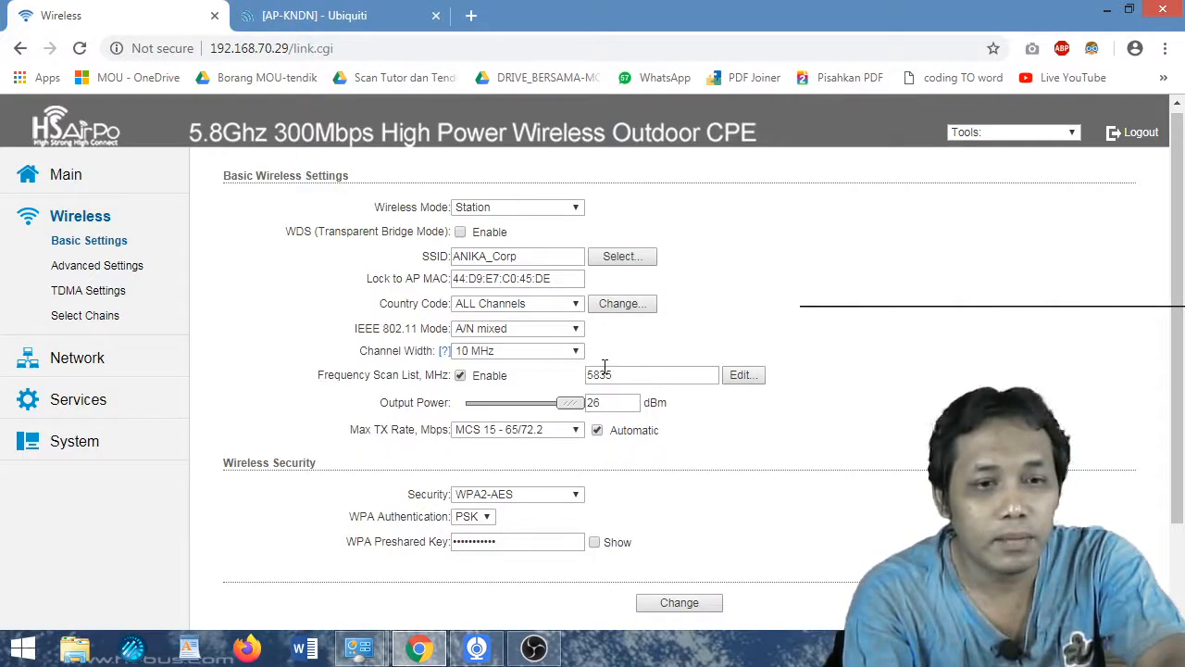
# - Confirm the CPE's frequency scan list holds only 5835 MHz and accept it
pyautogui.click(743, 375)
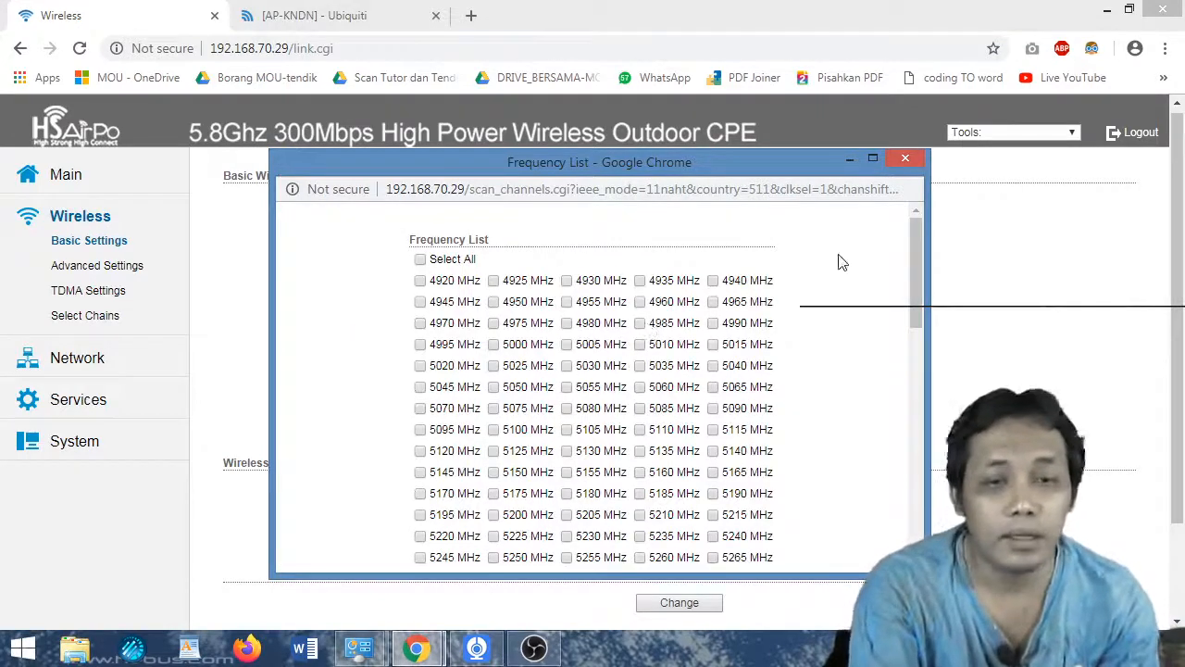
pyautogui.moveTo(913, 248); pyautogui.dragTo(922, 451)
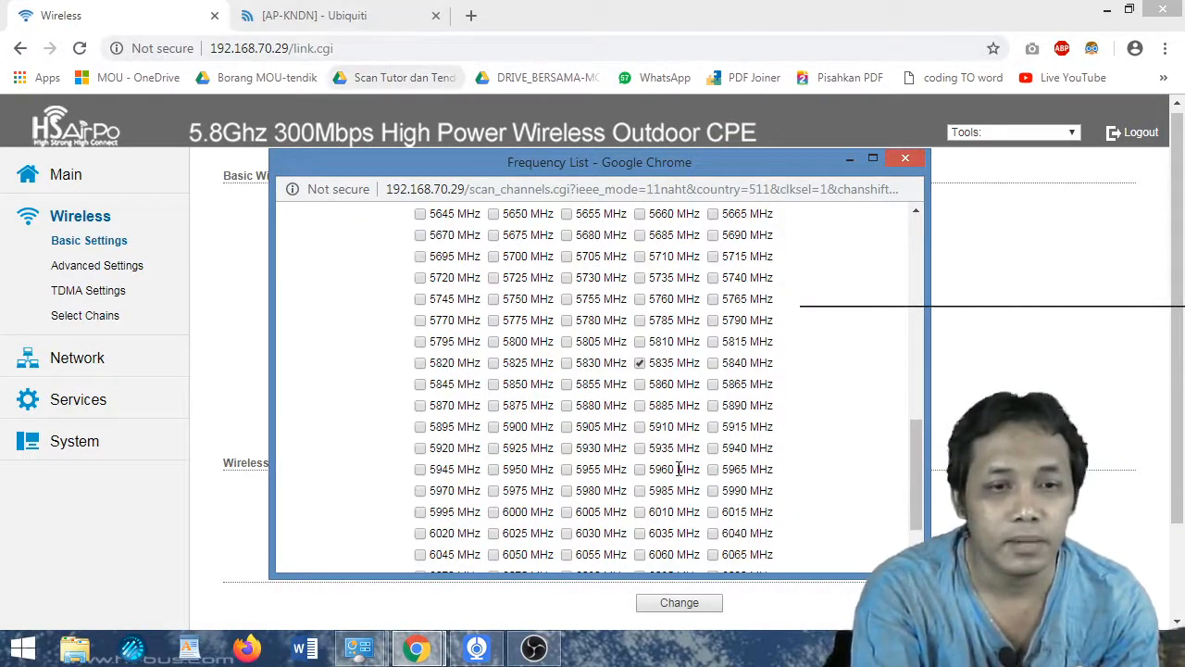
pyautogui.moveTo(923, 455); pyautogui.dragTo(912, 542)
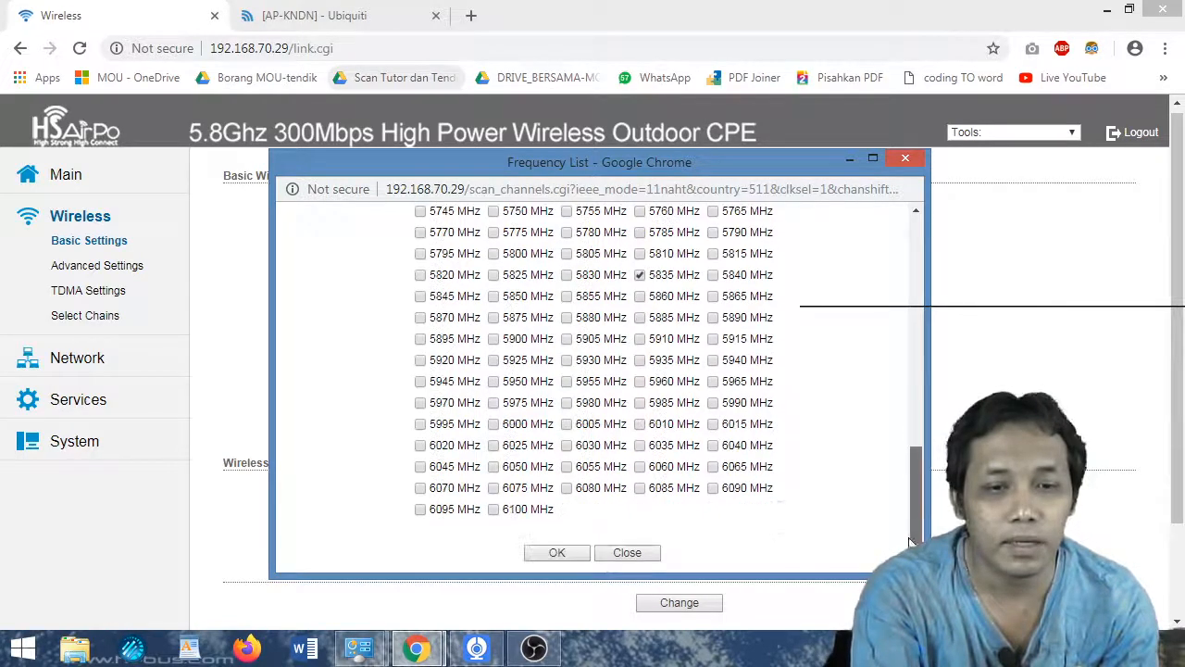
pyautogui.click(557, 551)
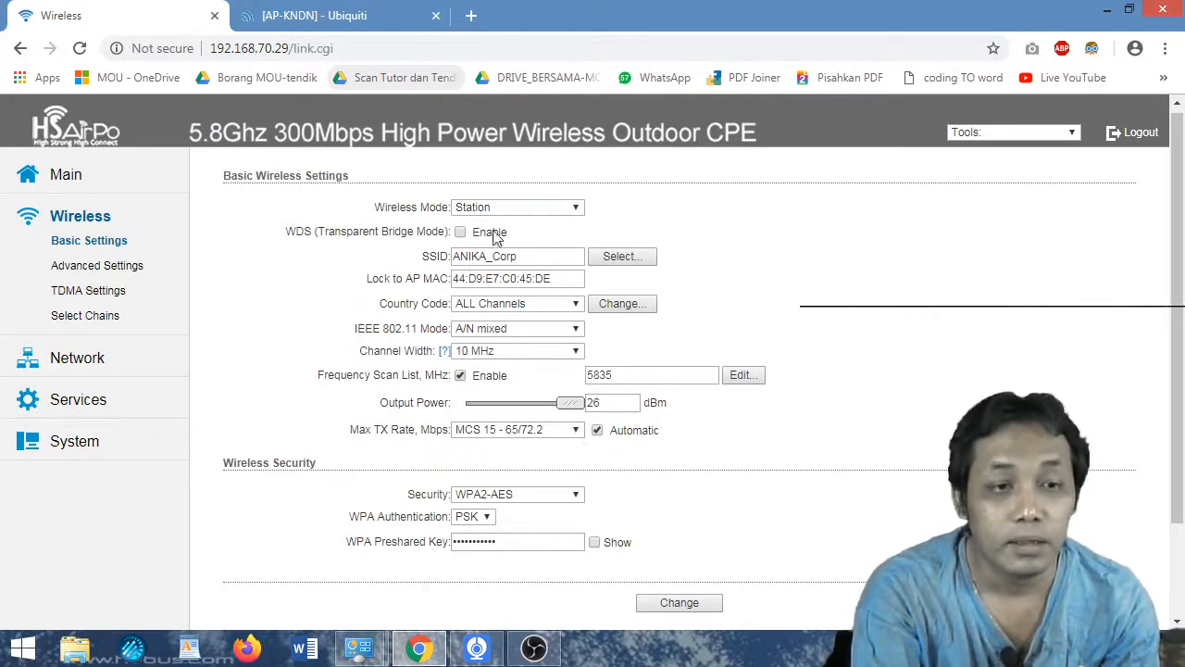
# - Run a site survey and lock the station to ANIKA_Corp's AP MAC 44:D9:E7:C0:45:DE
pyautogui.click(622, 258)
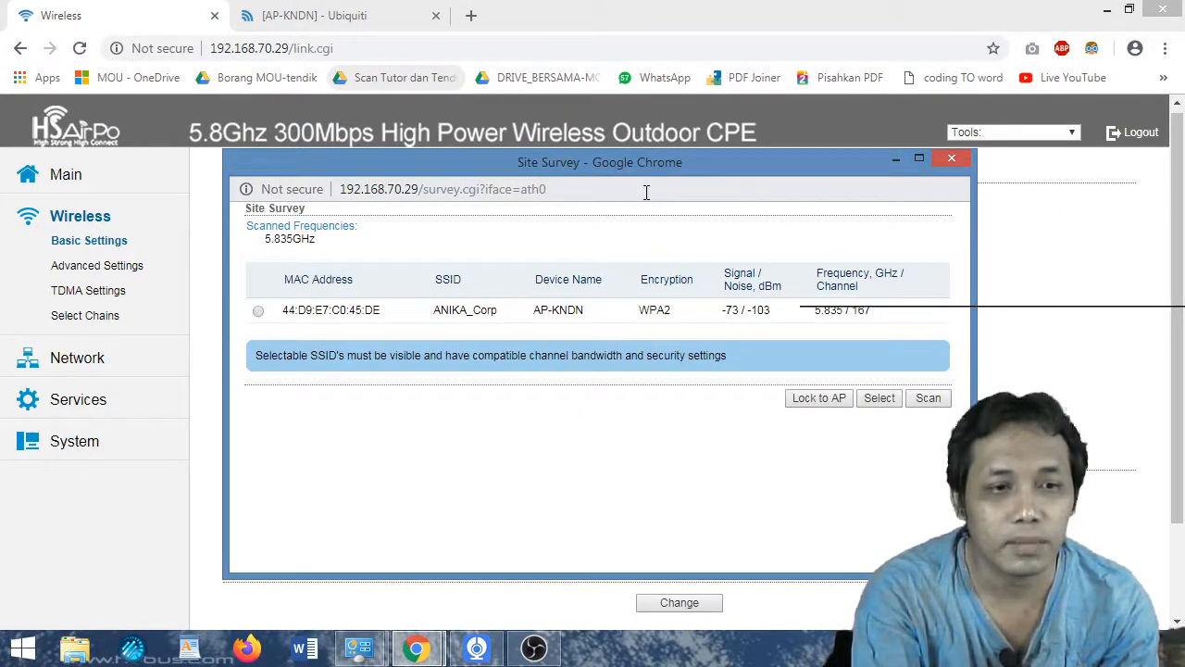
pyautogui.click(935, 404)
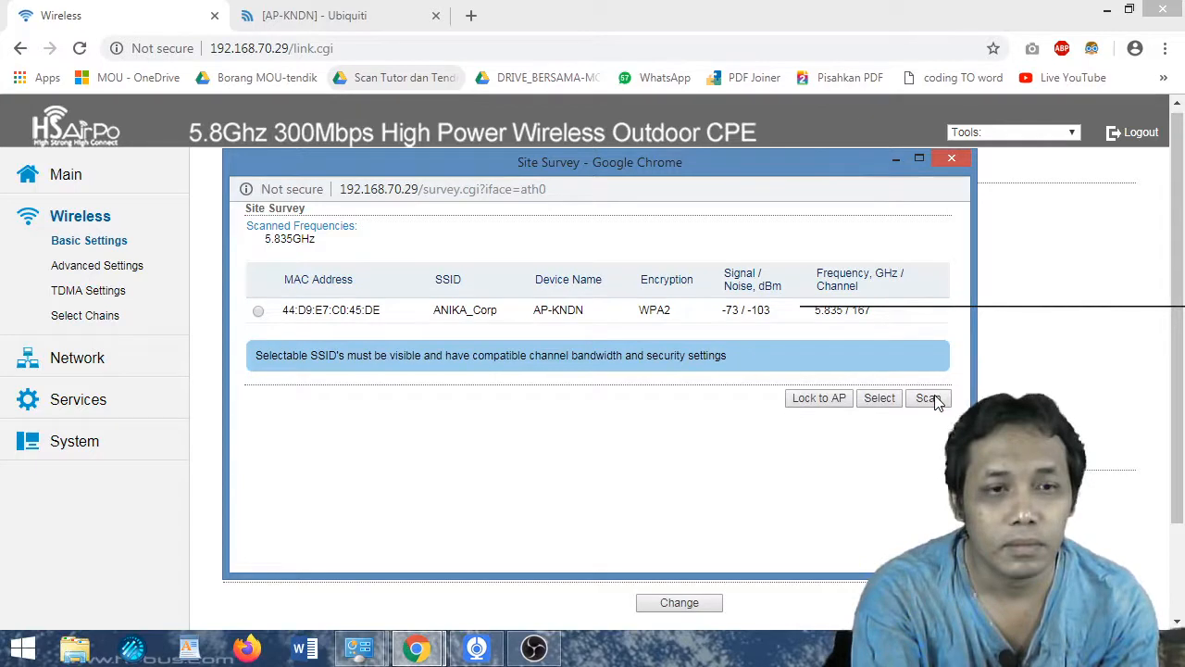
pyautogui.click(930, 398)
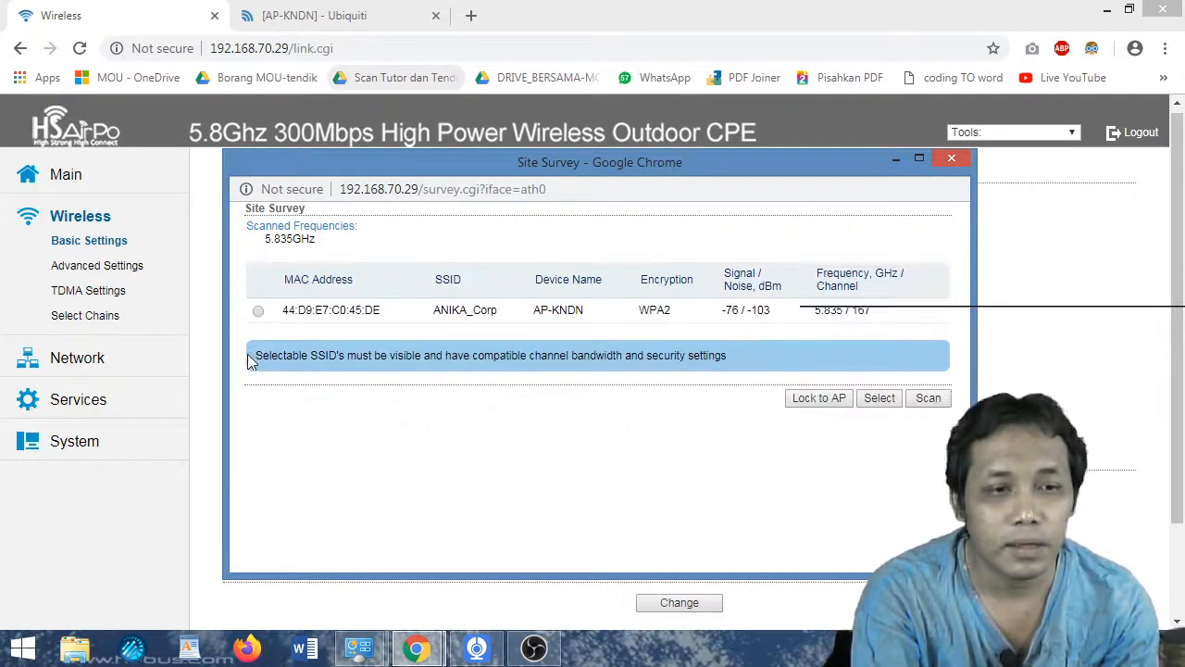
pyautogui.click(259, 313)
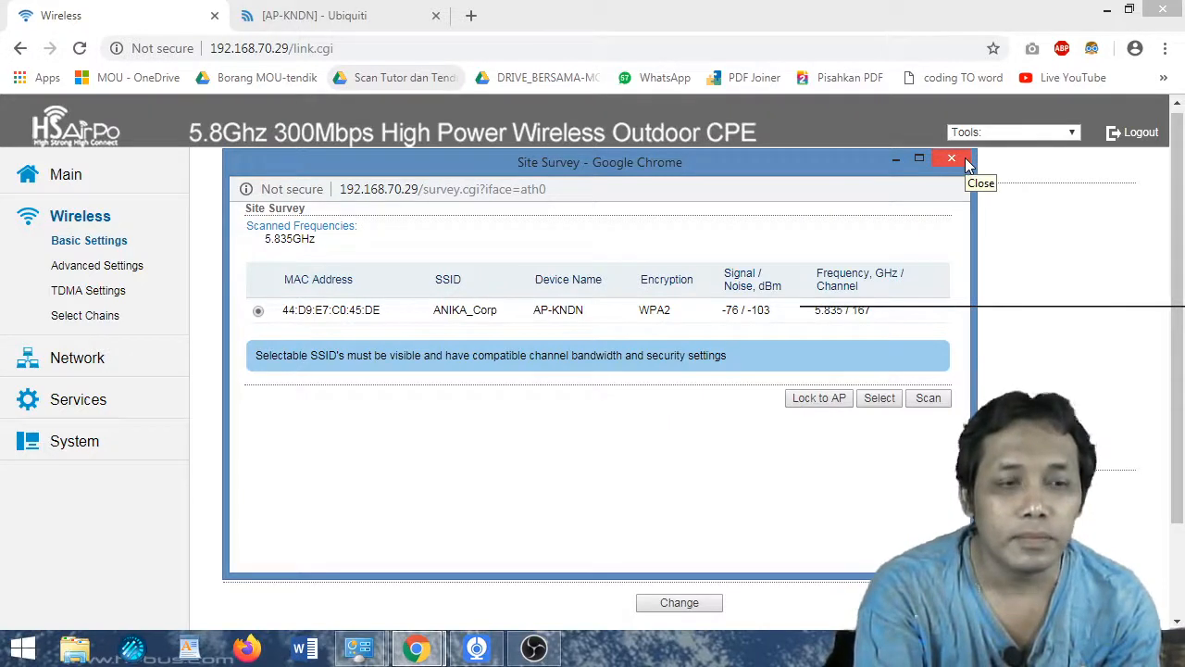
pyautogui.click(819, 399)
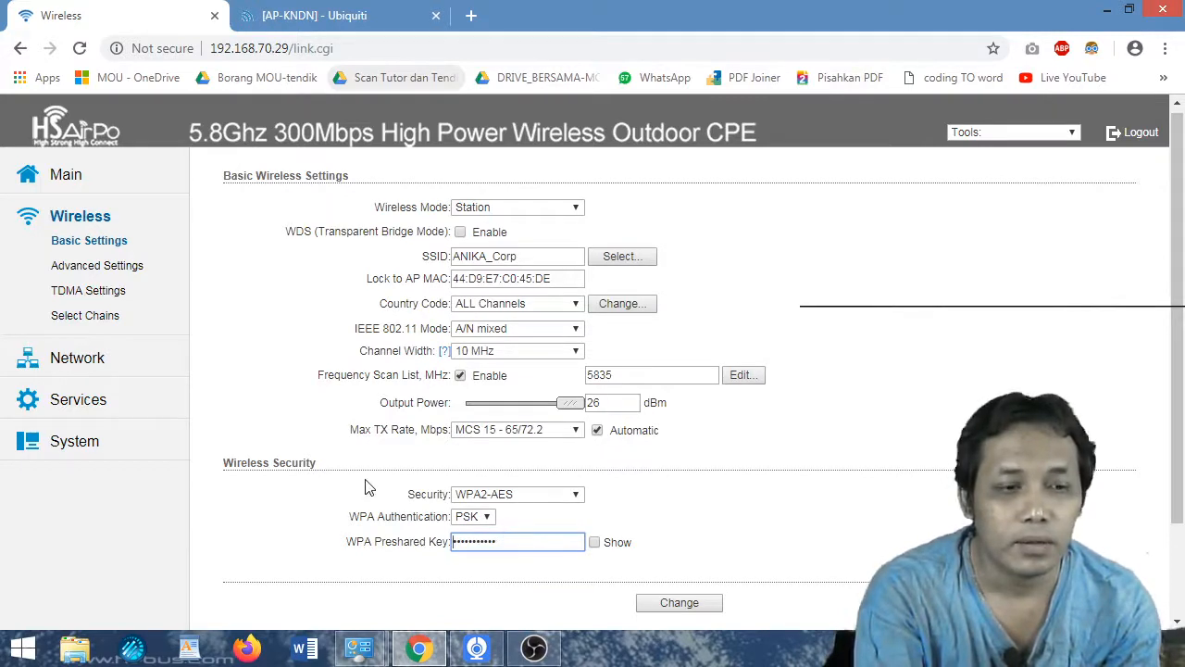
pyautogui.click(315, 16)
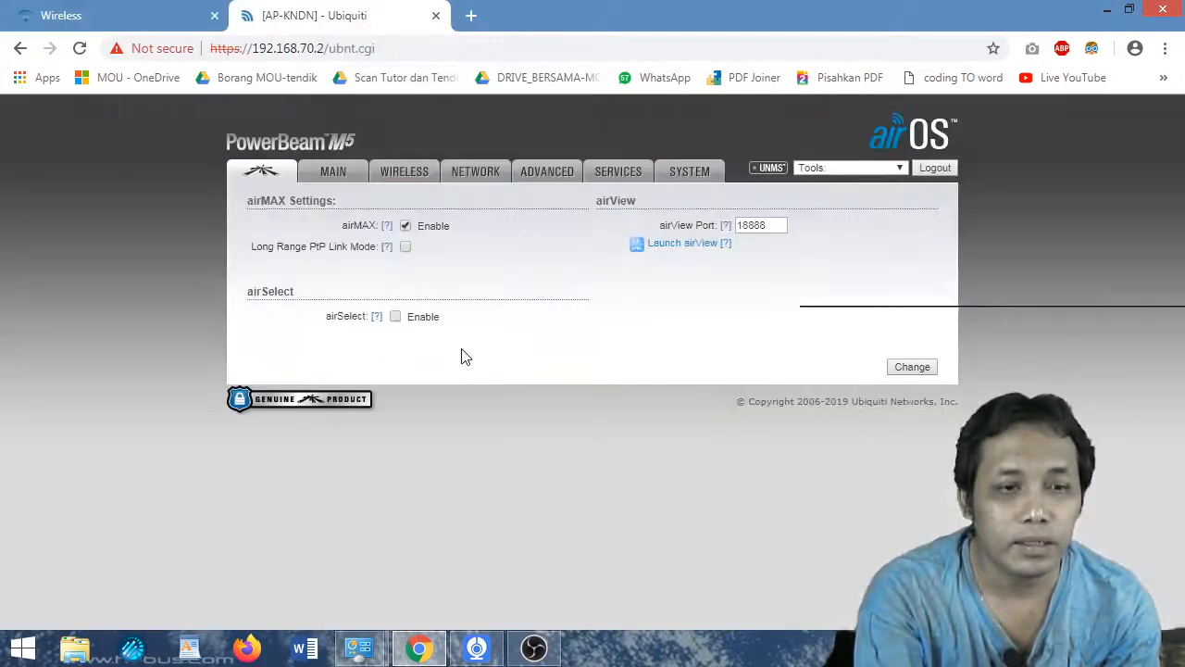
pyautogui.click(393, 173)
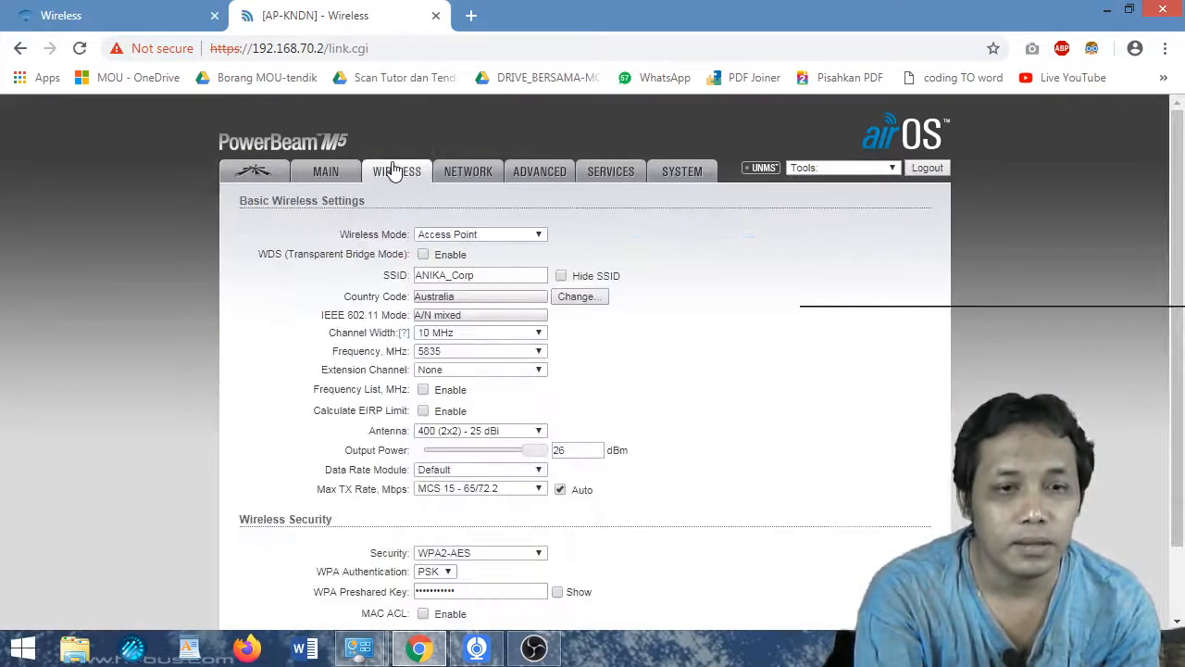
pyautogui.moveTo(1178, 338); pyautogui.dragTo(1149, 457)
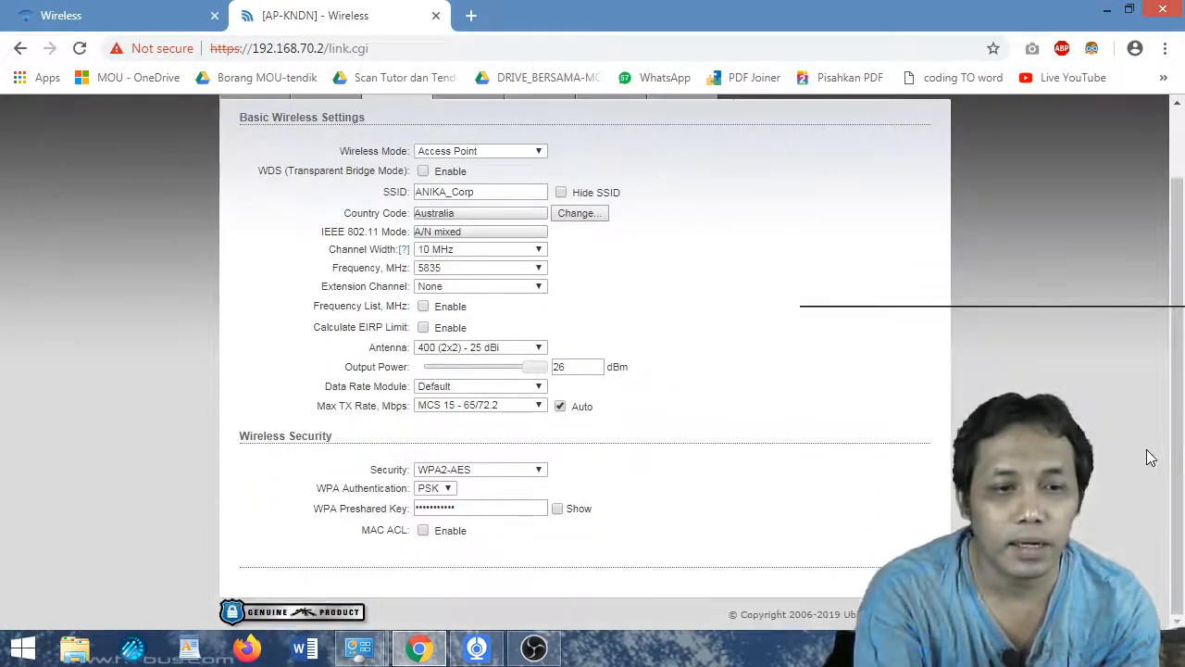
pyautogui.click(101, 13)
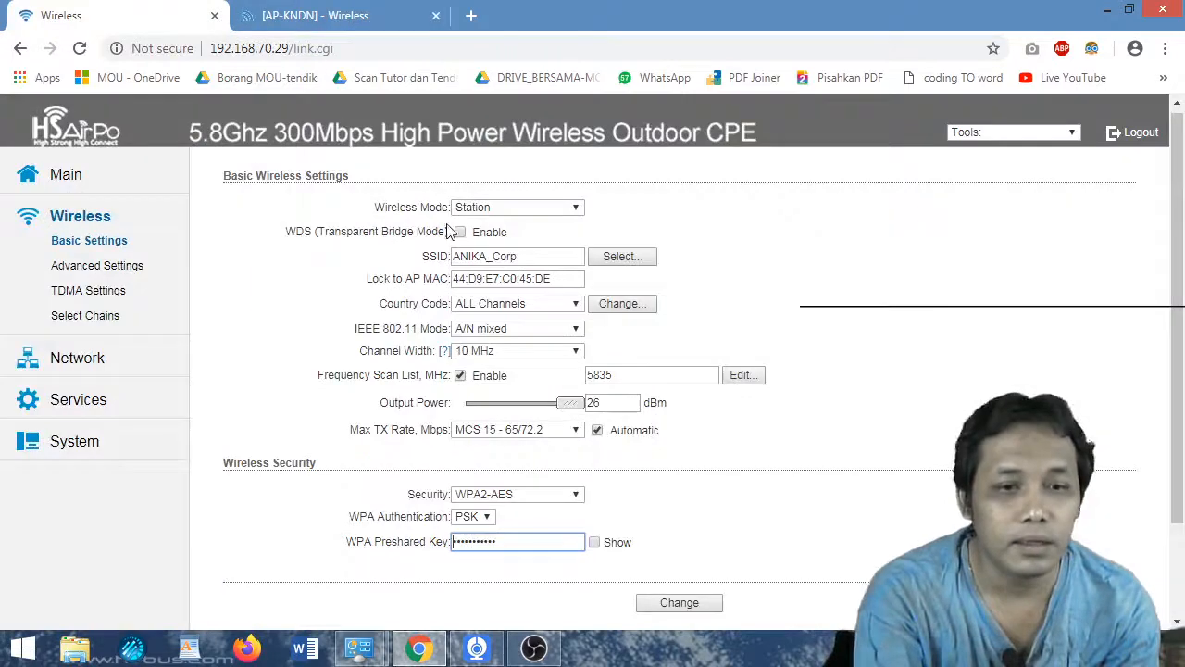
# - Apply the CPE's wireless changes and view Status showing the ANIKA_Corp link at -73 dBm
pyautogui.click(694, 604)
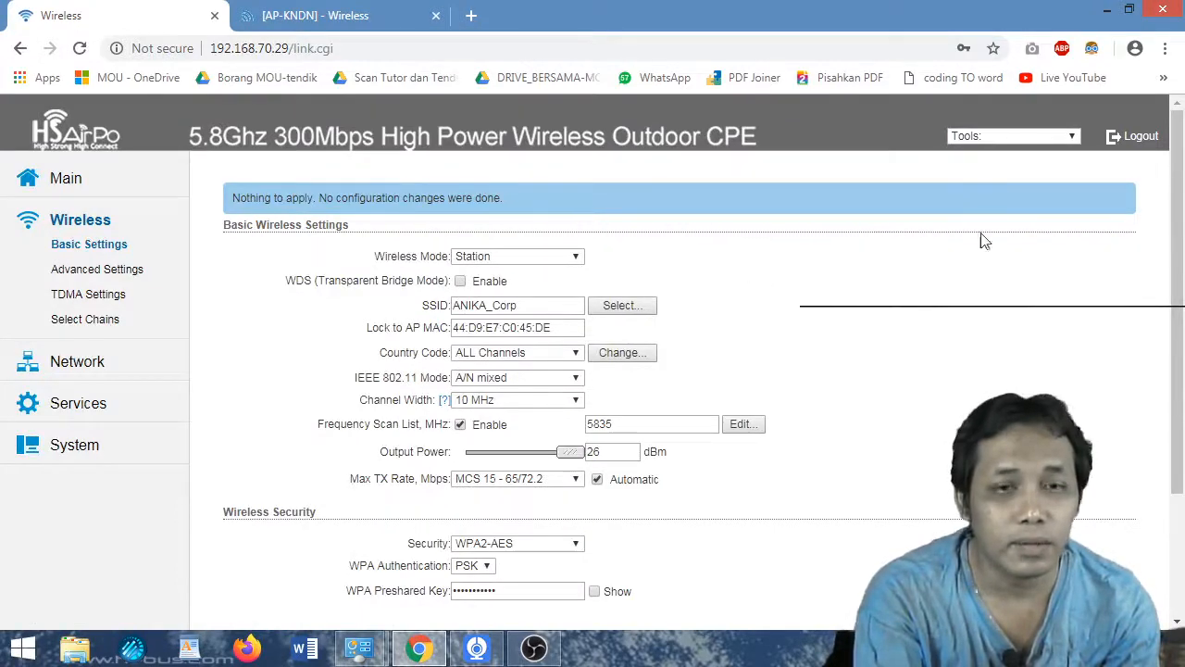
pyautogui.moveTo(1180, 262)
pyautogui.mouseDown()
pyautogui.moveTo(1181, 293)
pyautogui.moveTo(1182, 249)
pyautogui.mouseUp()
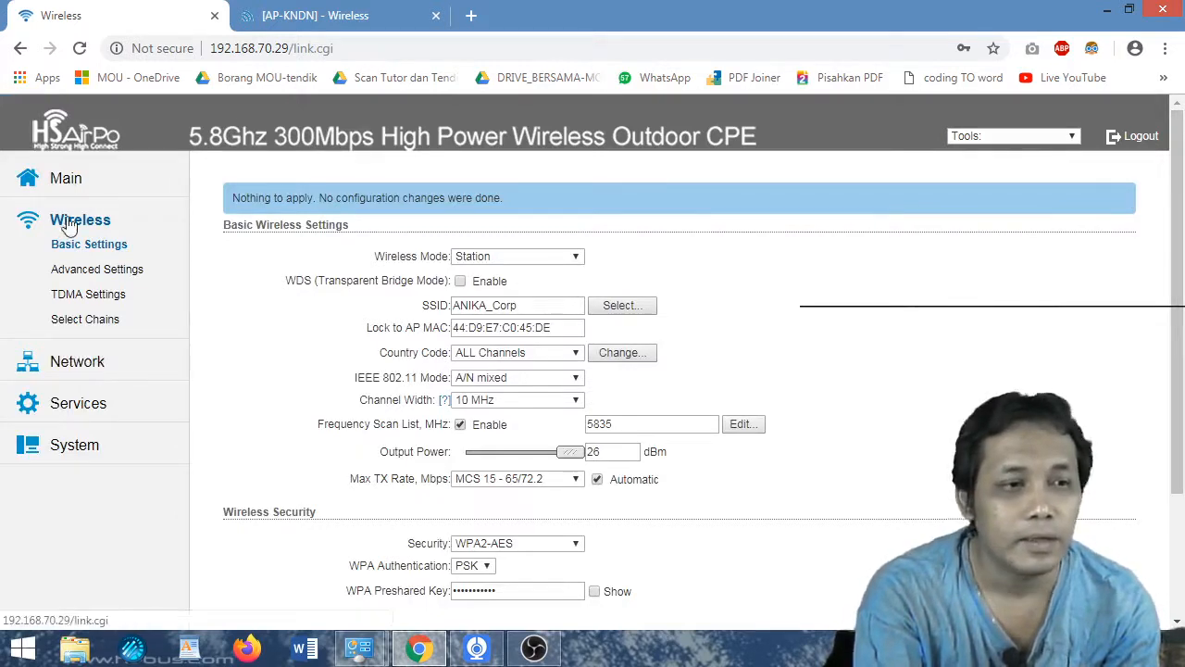
pyautogui.click(65, 177)
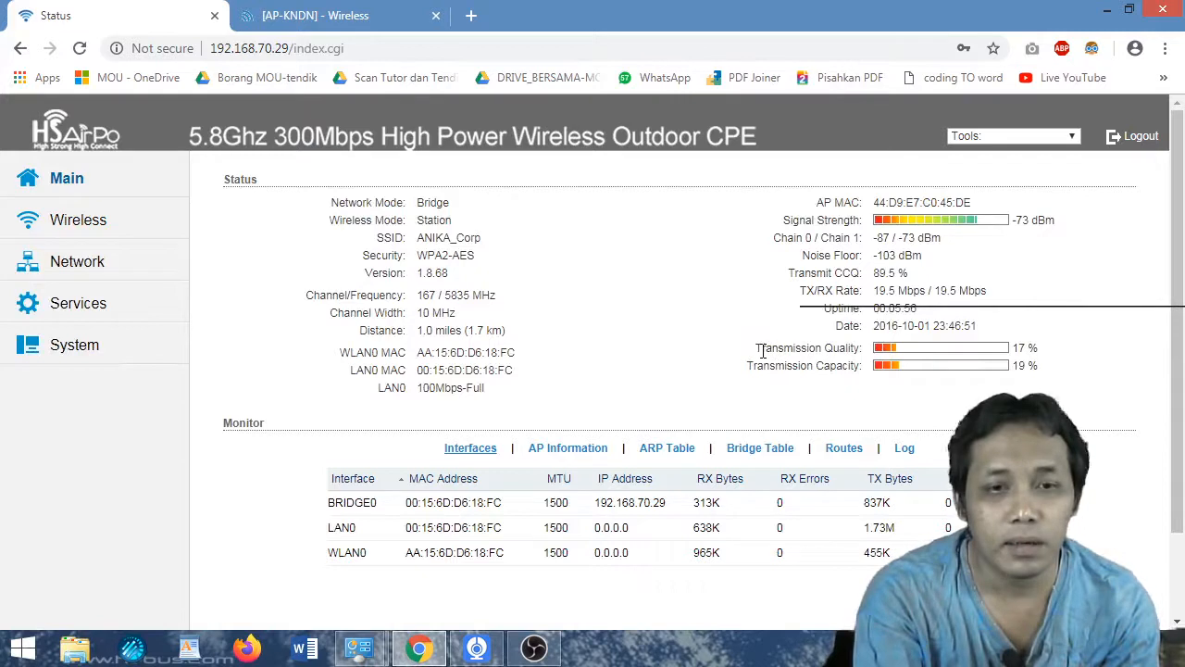
# - Highlight the Transmission Quality and Capacity readings, then bring up Run with ping 0.ubnt.pool.ntp.org
pyautogui.moveTo(757, 349); pyautogui.dragTo(870, 359)
pyautogui.moveTo(759, 365); pyautogui.dragTo(863, 366)
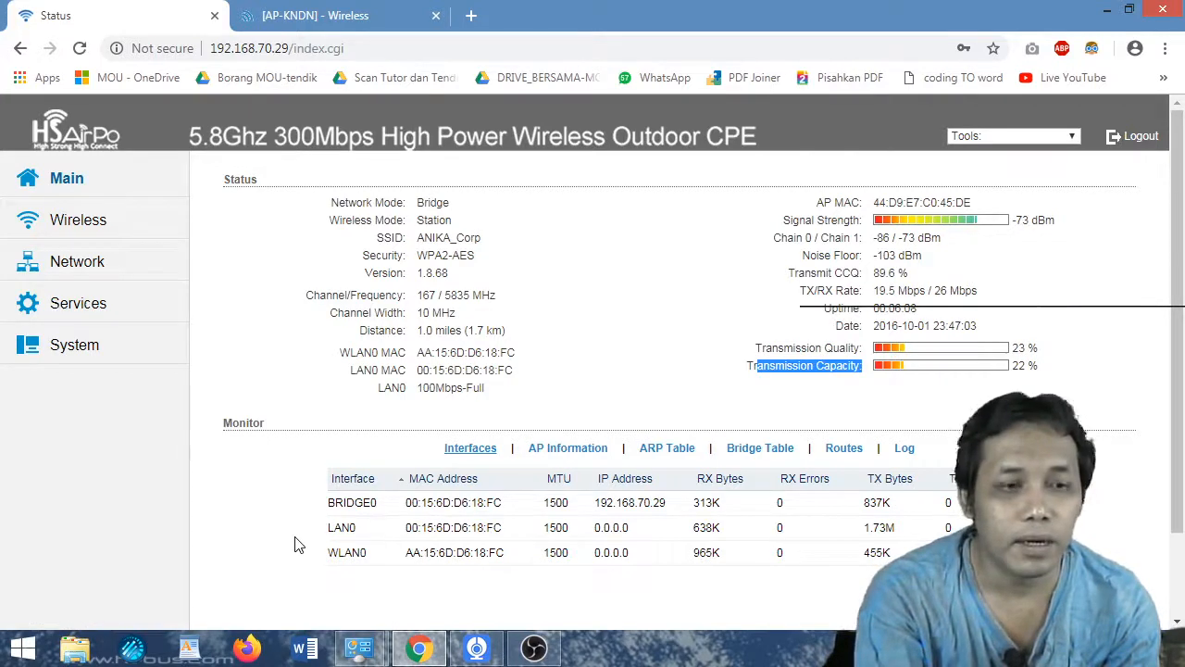
pyautogui.press('super+r')
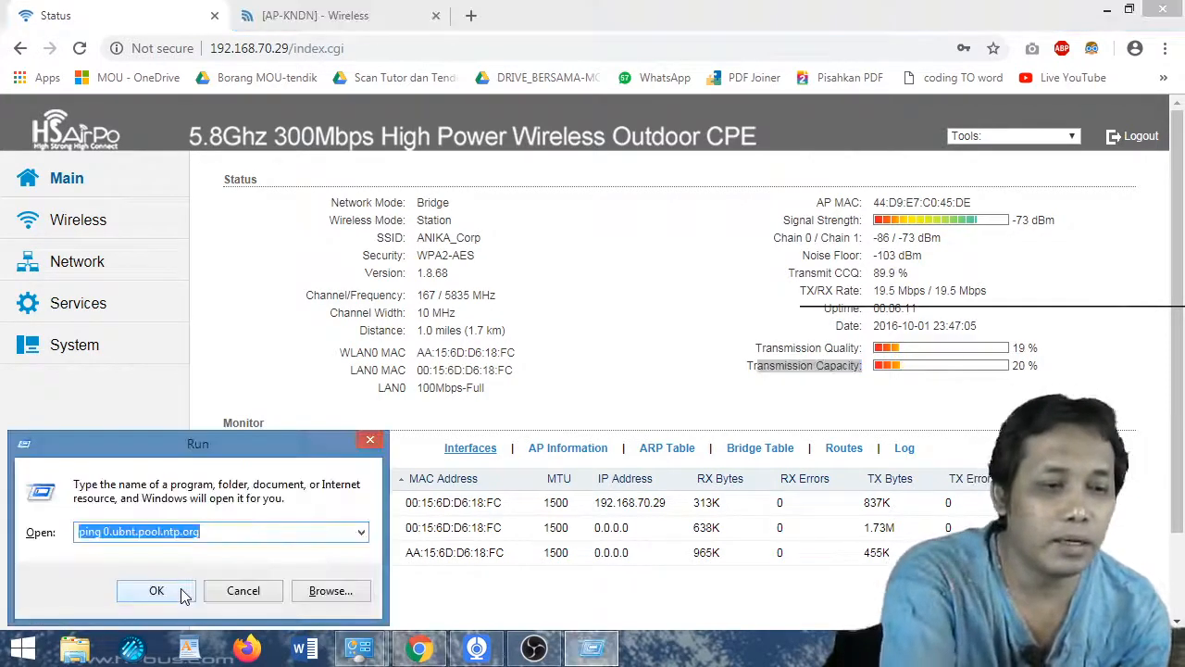
# - Run 'ping gogle.com -t' from Run history, close the console, and open a new Chrome tab
pyautogui.click(361, 532)
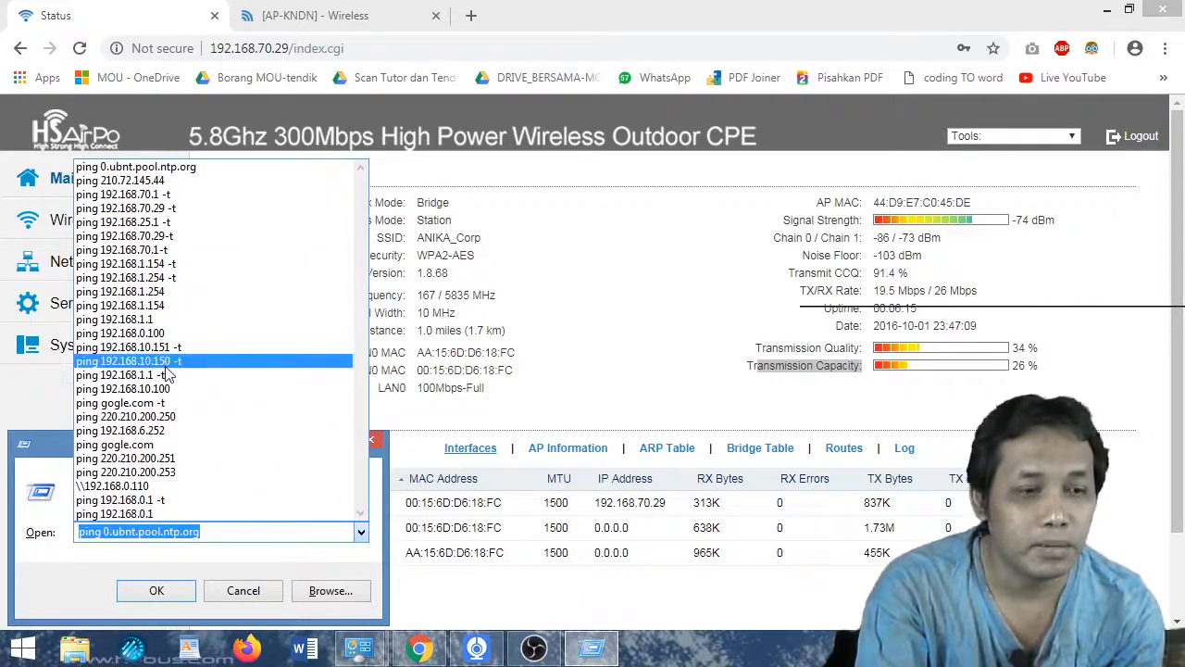
pyautogui.click(158, 404)
pyautogui.click(157, 590)
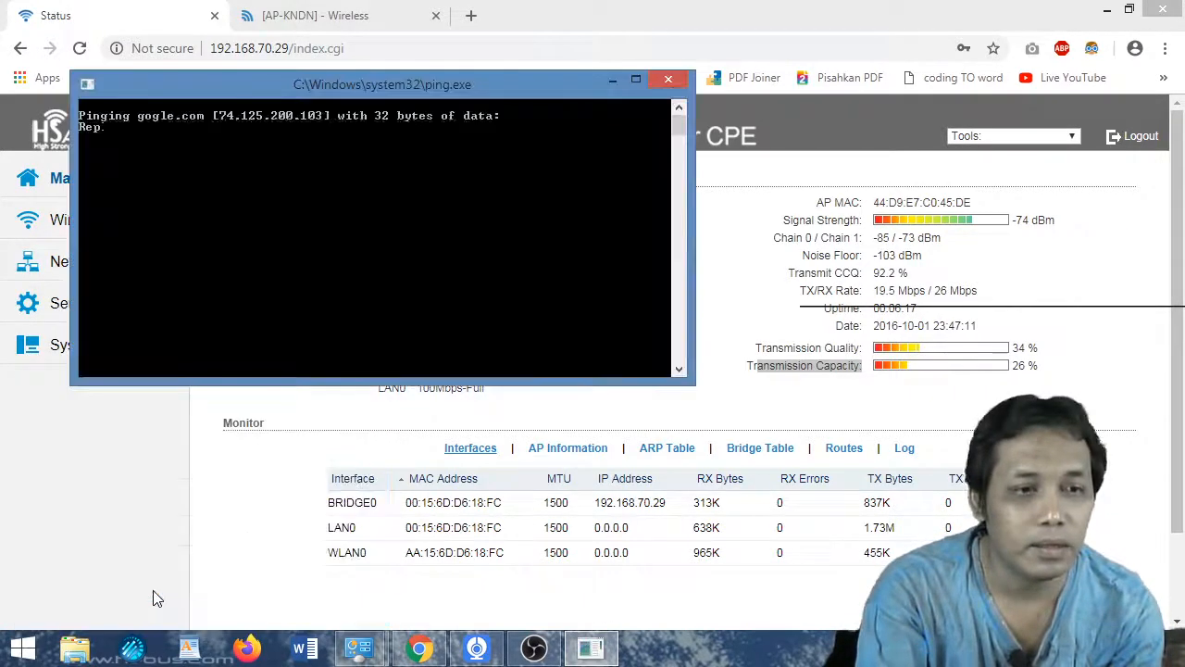
pyautogui.click(665, 82)
pyautogui.click(471, 15)
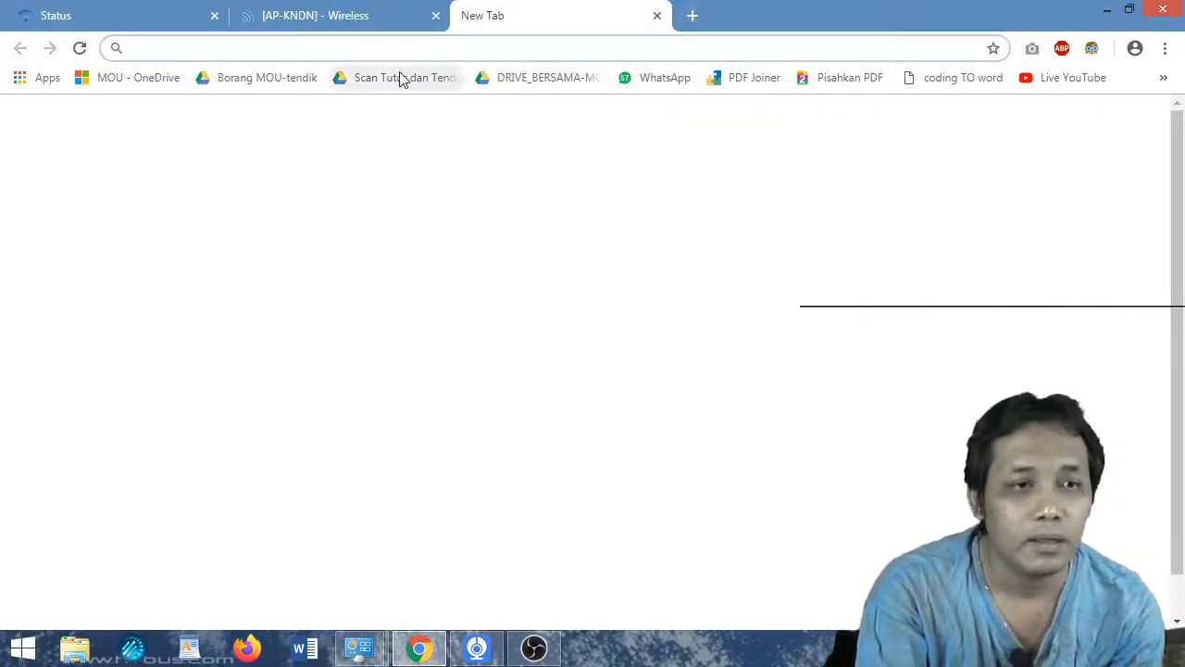
# - Load youtube in the new tab, then return to the CPE Status page reading -77 dBm
pyautogui.write('youtub')
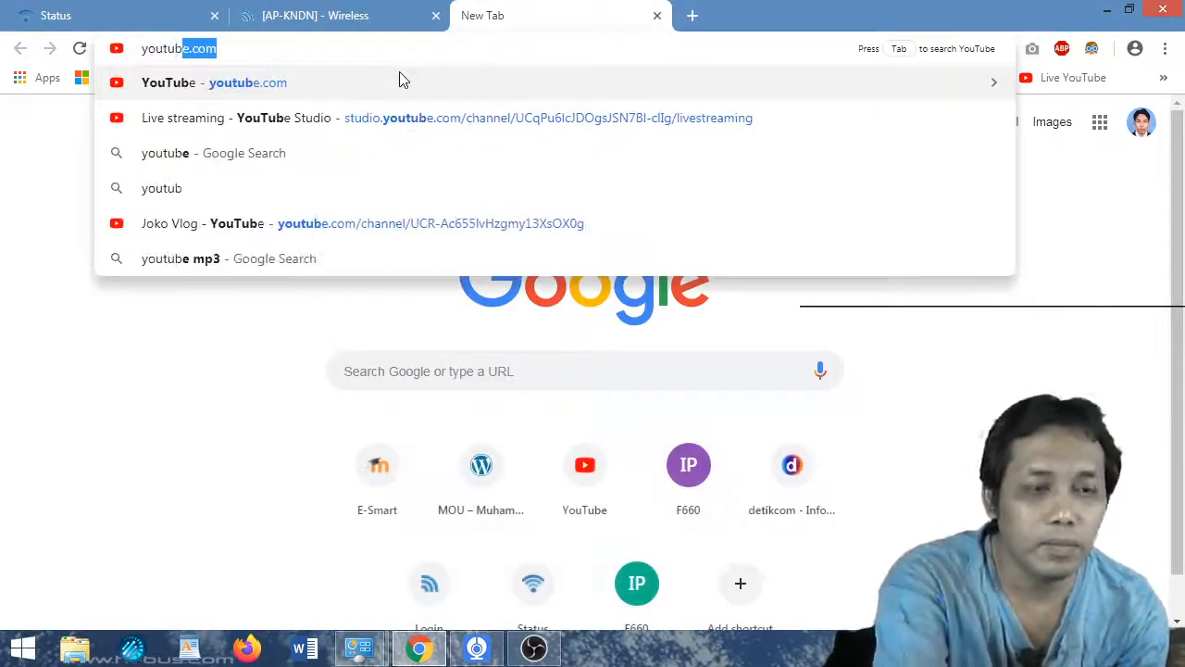
pyautogui.write('e')
pyautogui.press('Return')
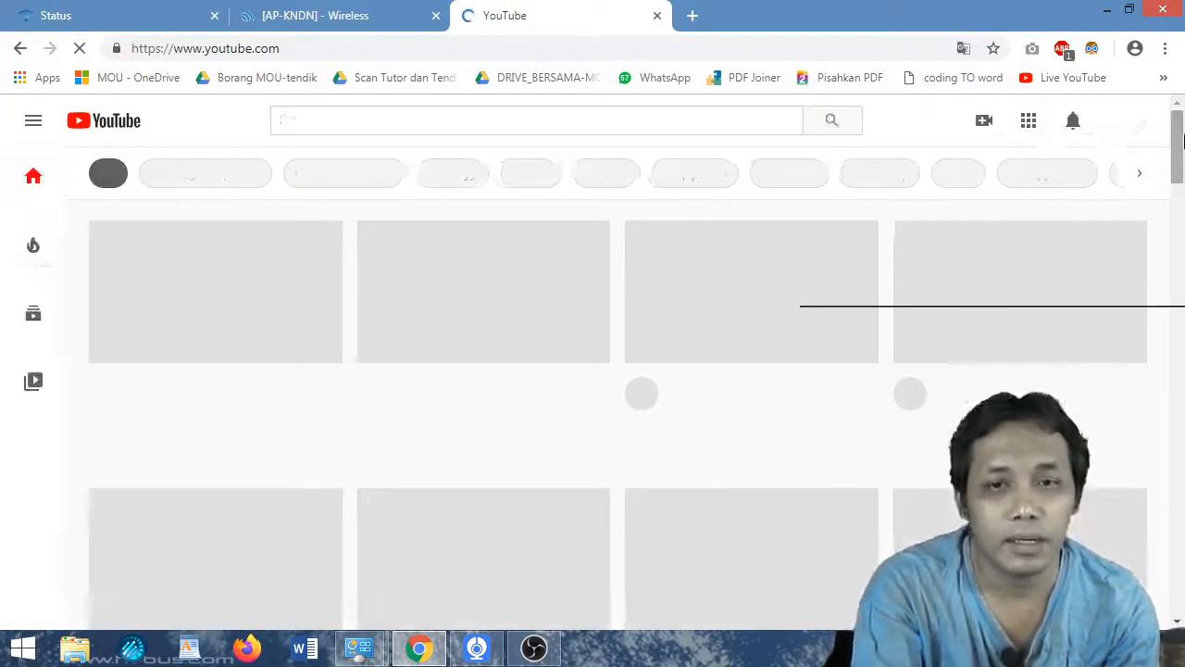
pyautogui.moveTo(1182, 137)
pyautogui.mouseDown()
pyautogui.moveTo(1180, 187)
pyautogui.moveTo(1181, 147)
pyautogui.mouseUp()
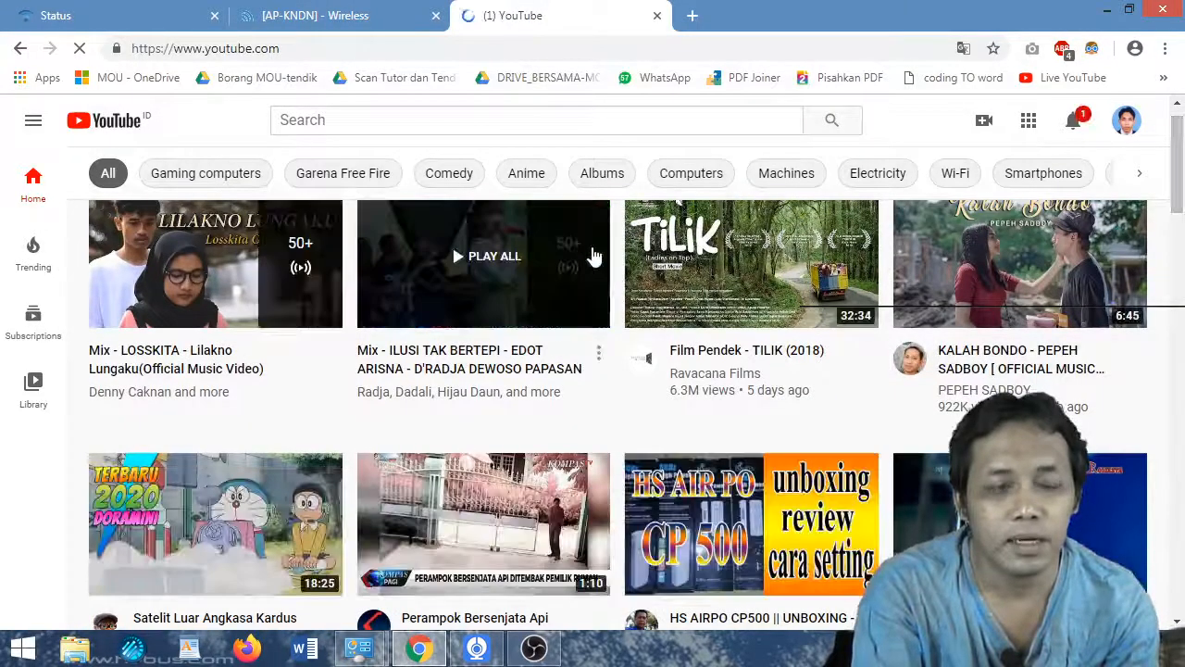
pyautogui.click(326, 24)
pyautogui.click(157, 11)
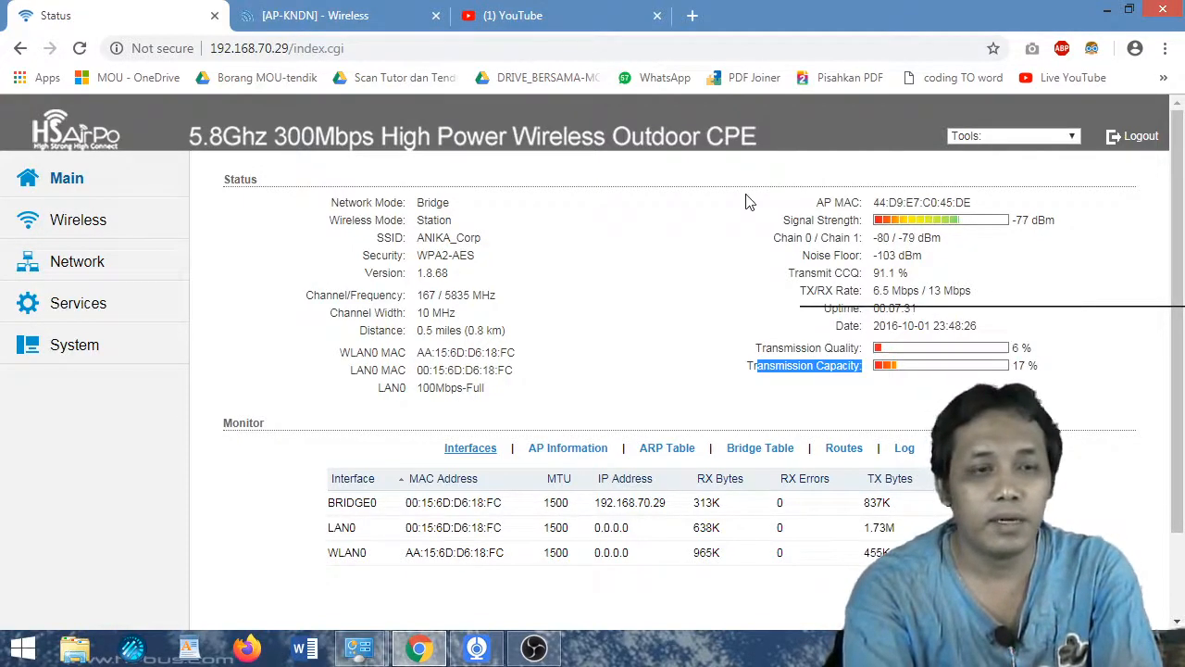
# - Edit the recalled 'ping 192.168.70.29 -t' to target 192.168.70.1 and run it continuously
pyautogui.press('super+r')
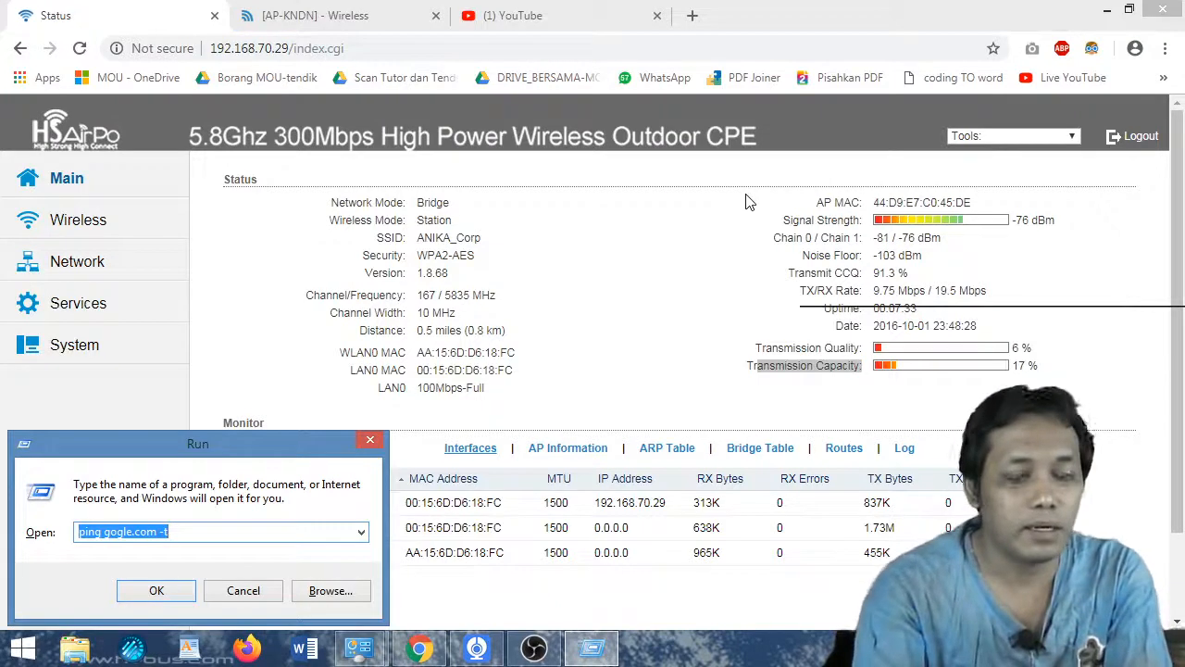
pyautogui.press('Down')
pyautogui.press('Down')
pyautogui.press('Down')
pyautogui.press('Down')
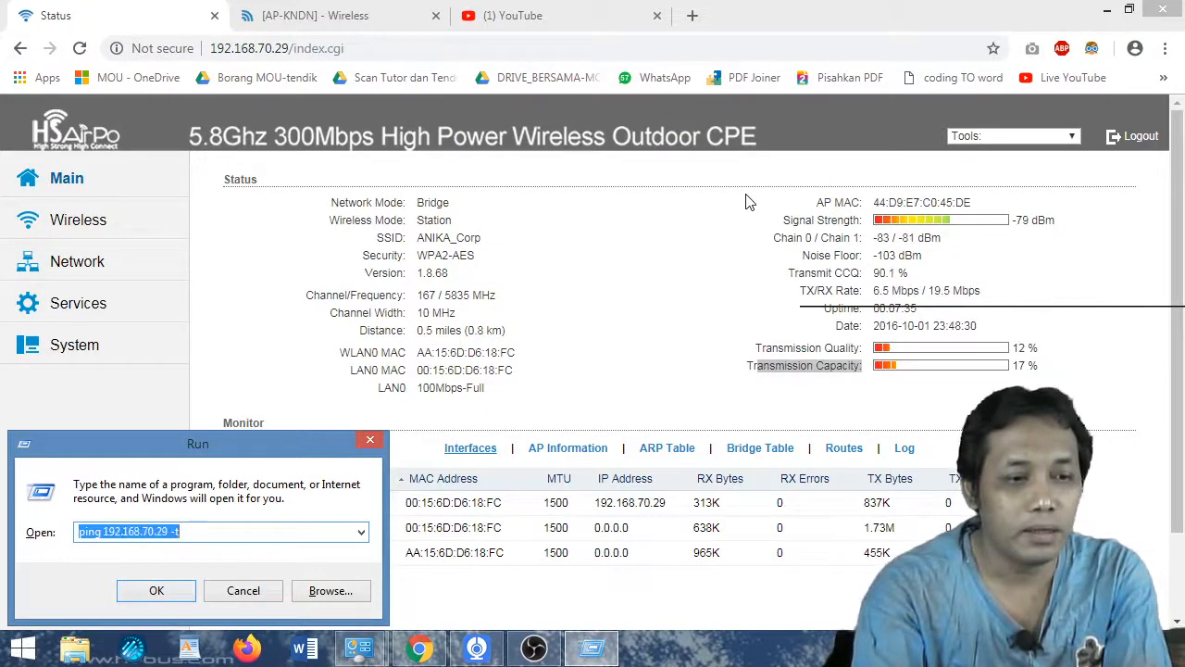
pyautogui.press('End')
pyautogui.press('Left')
pyautogui.press('Left')
pyautogui.press('BackSpace')
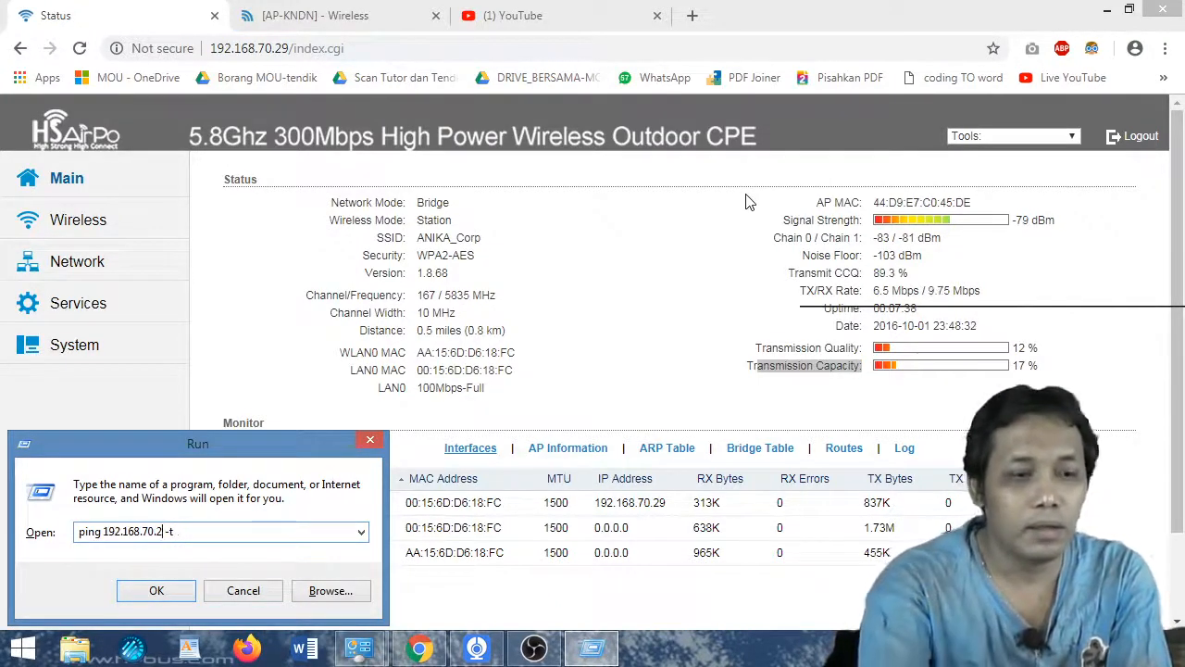
pyautogui.write('1')
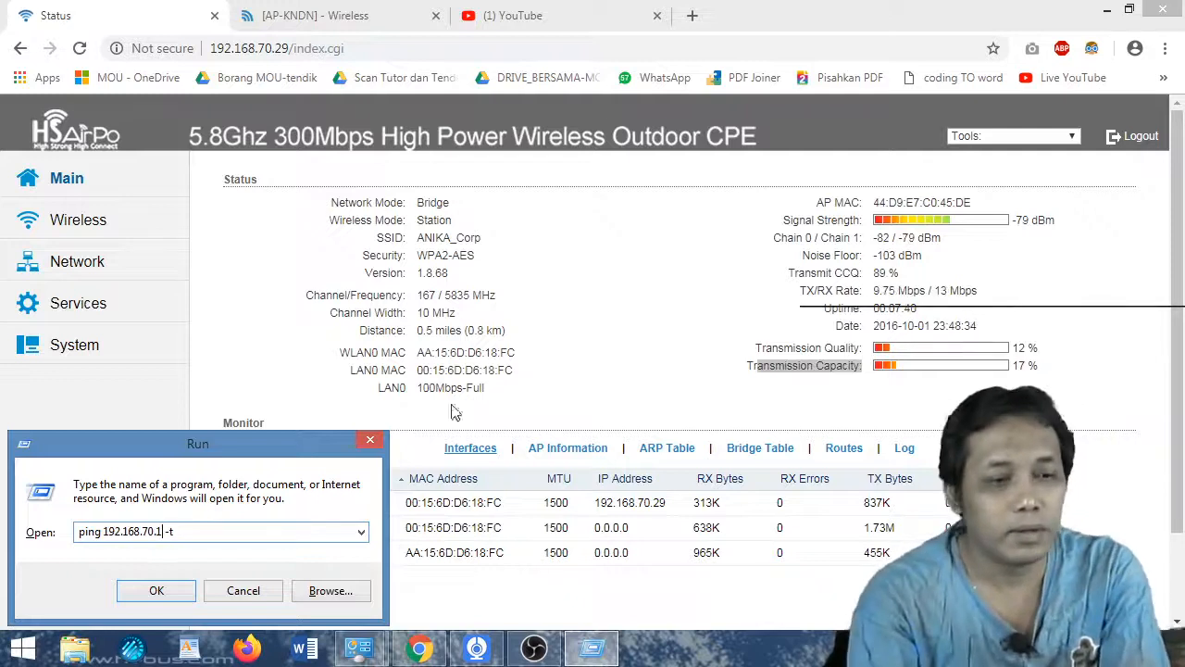
pyautogui.click(169, 591)
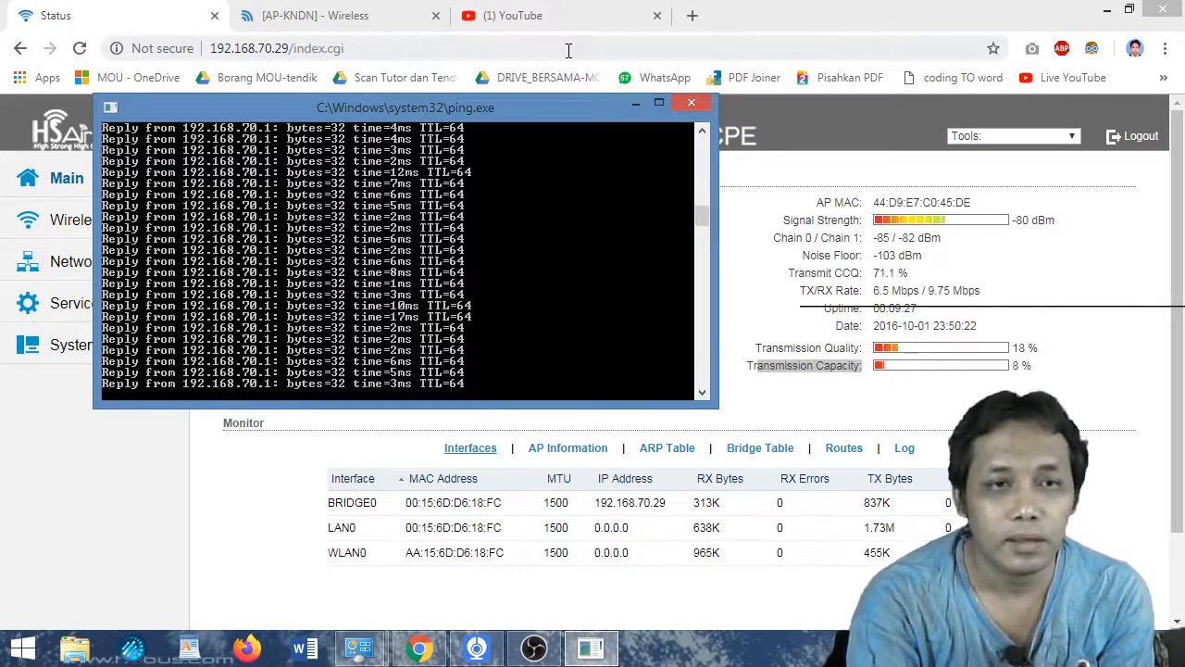
# - Open YouTube Subscriptions from the guide sidebar and play the SmartBotChat MAN 2 BANTUL video
pyautogui.click(555, 15)
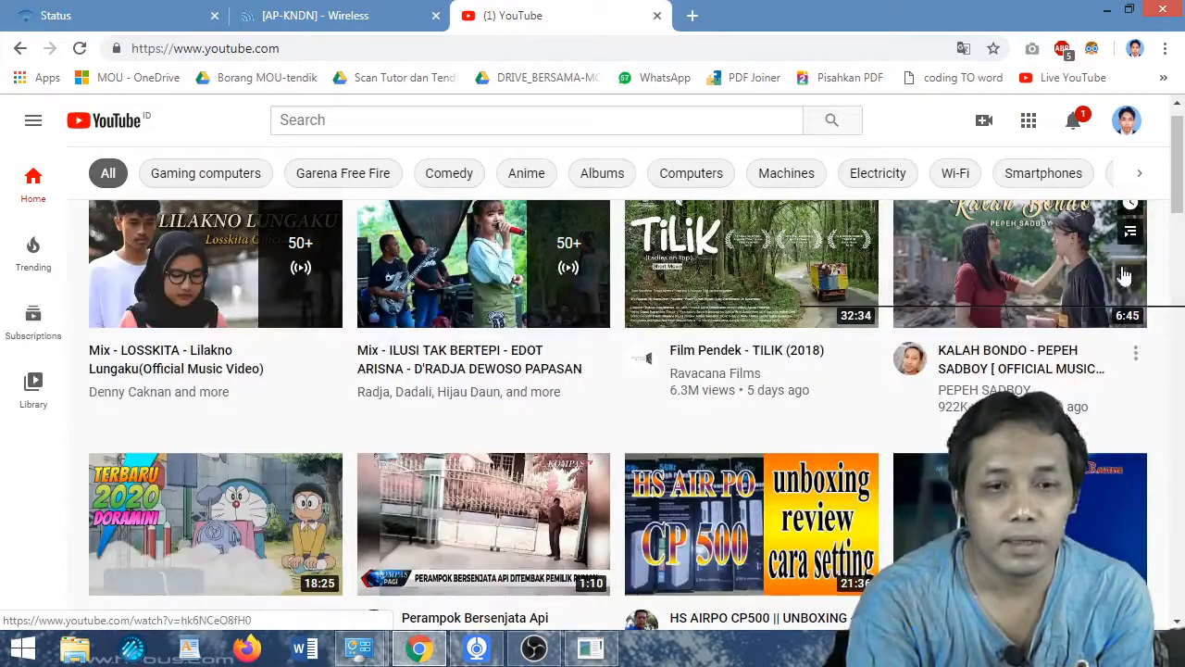
pyautogui.moveTo(1179, 192); pyautogui.dragTo(1179, 330)
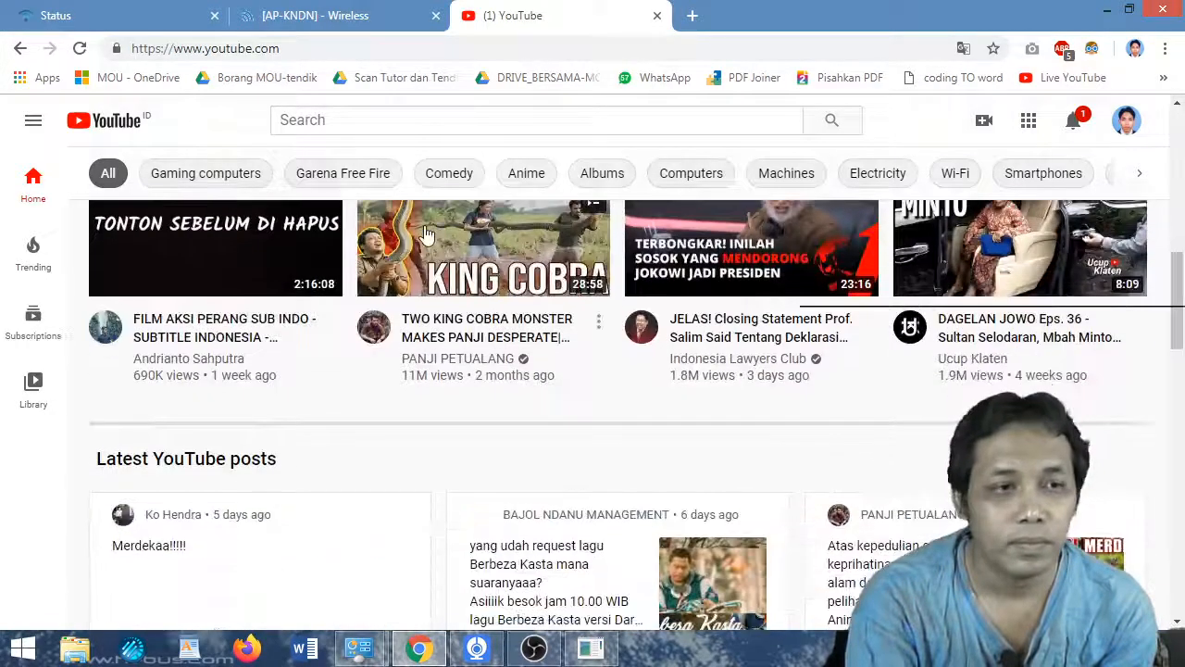
pyautogui.click(33, 127)
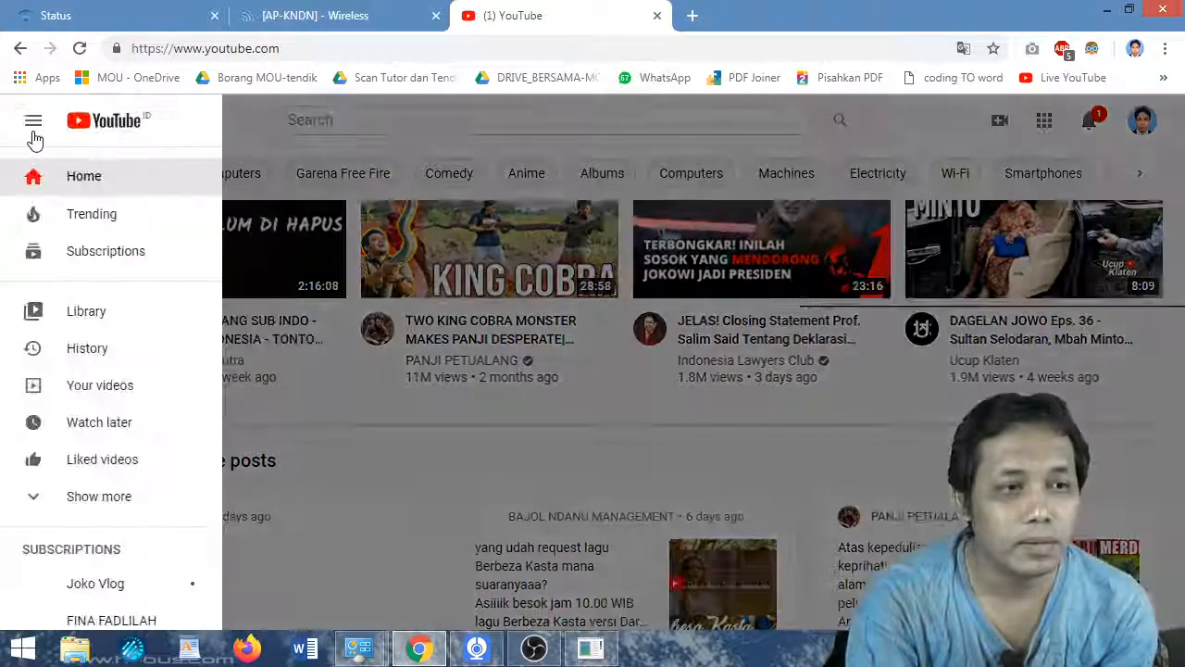
pyautogui.click(91, 264)
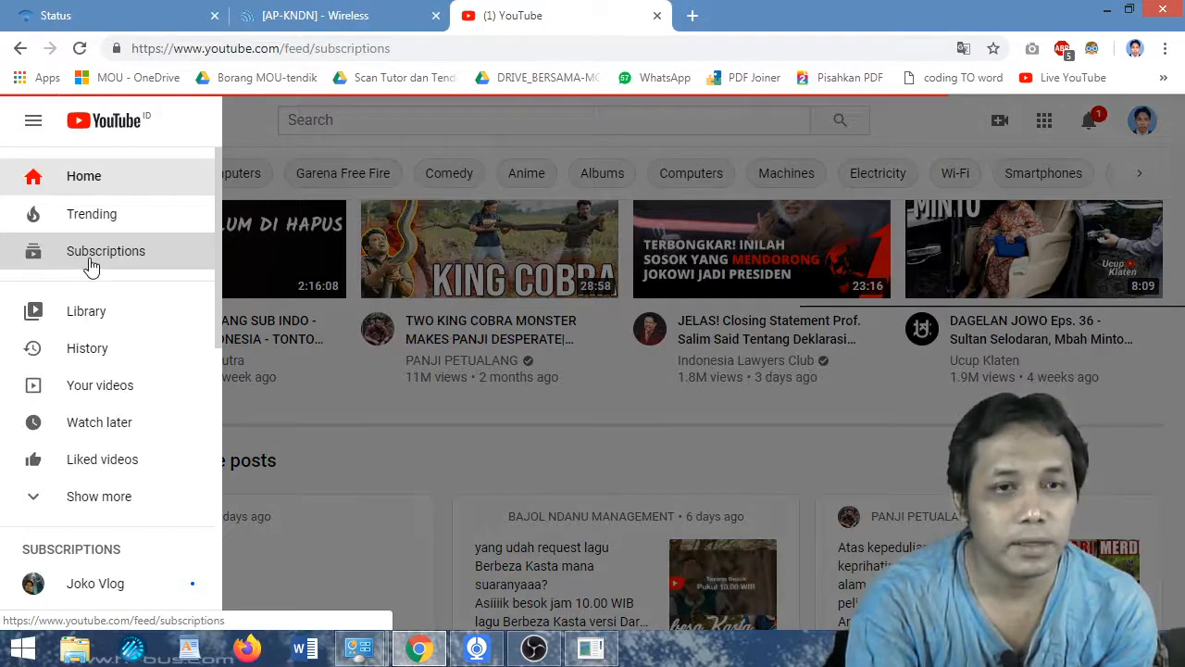
pyautogui.click(139, 13)
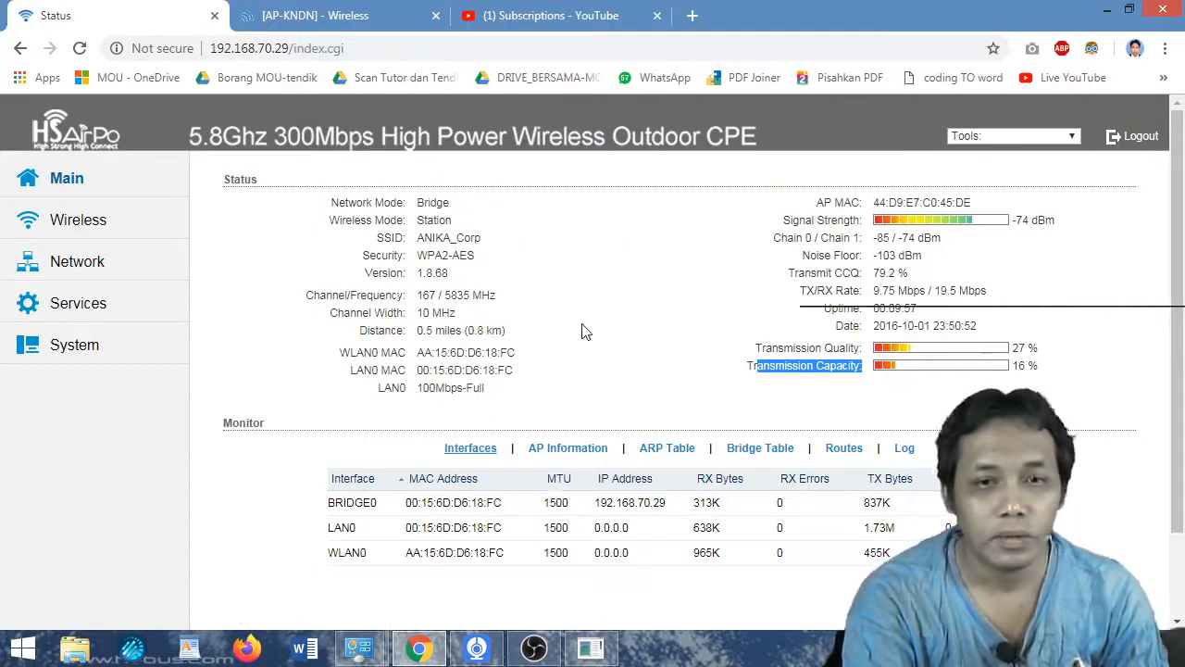
pyautogui.click(537, 14)
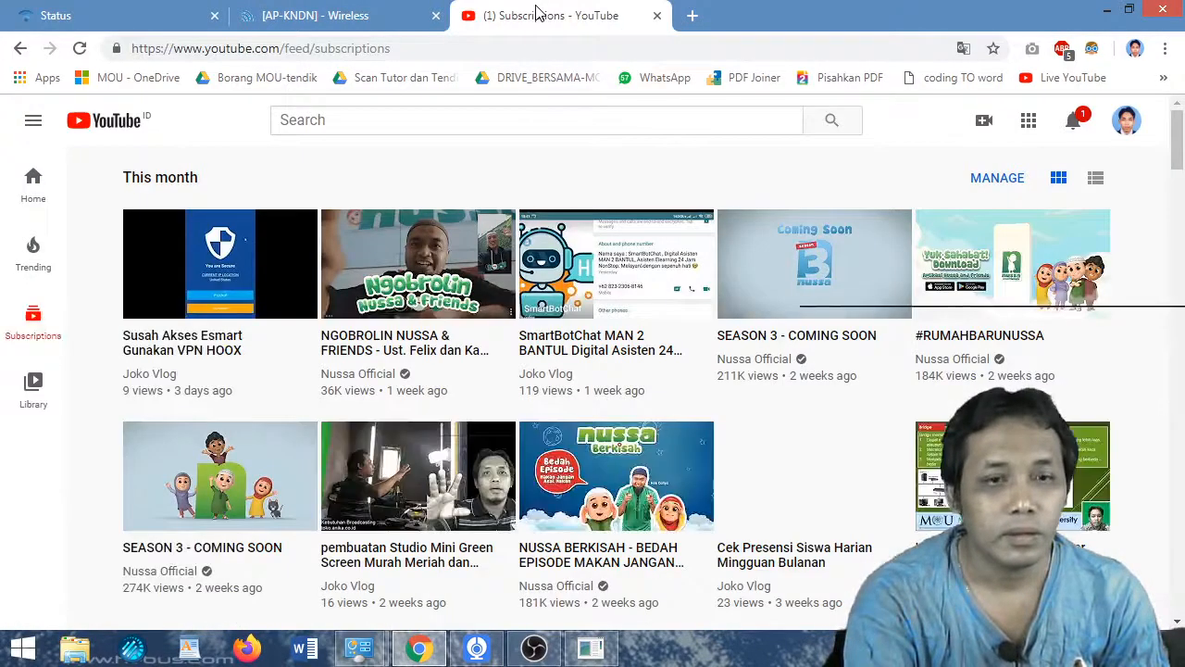
pyautogui.click(629, 297)
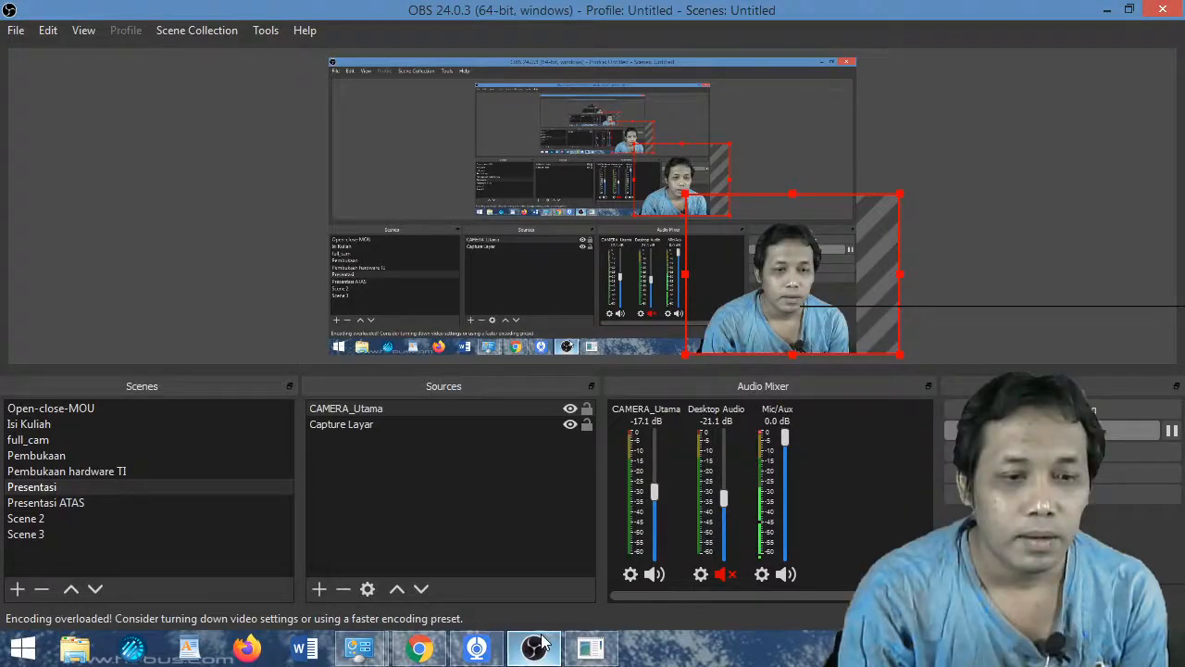
# - Minimise OBS Studio and briefly reveal the ping console behind the browser
pyautogui.click(543, 641)
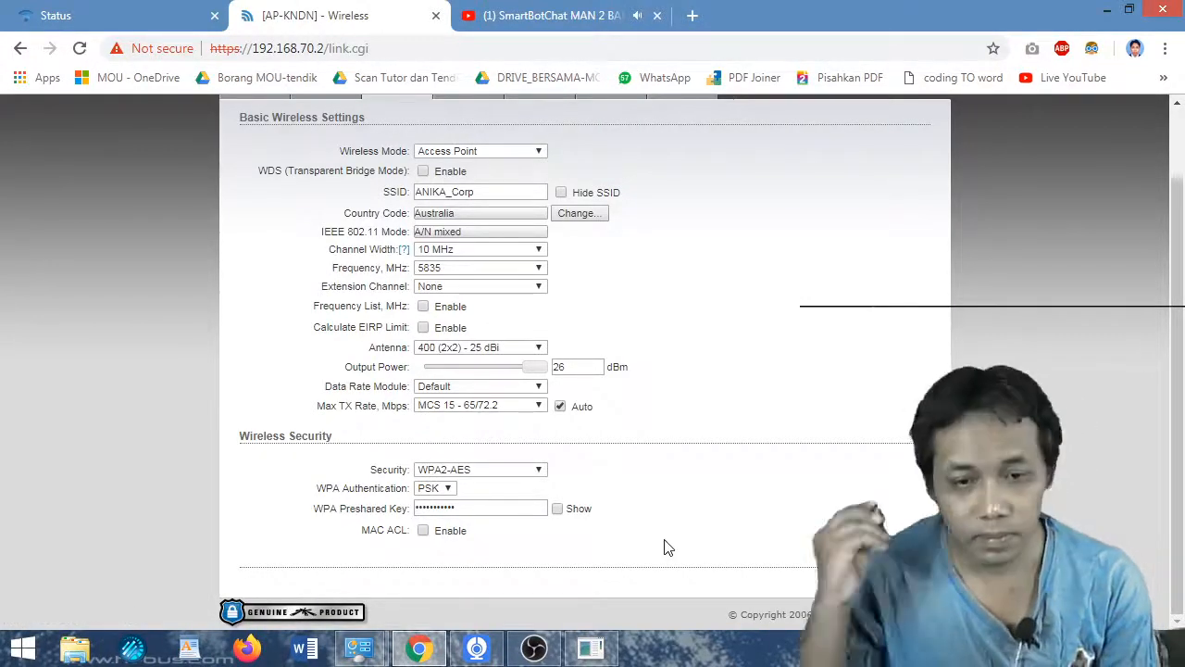
pyautogui.click(532, 652)
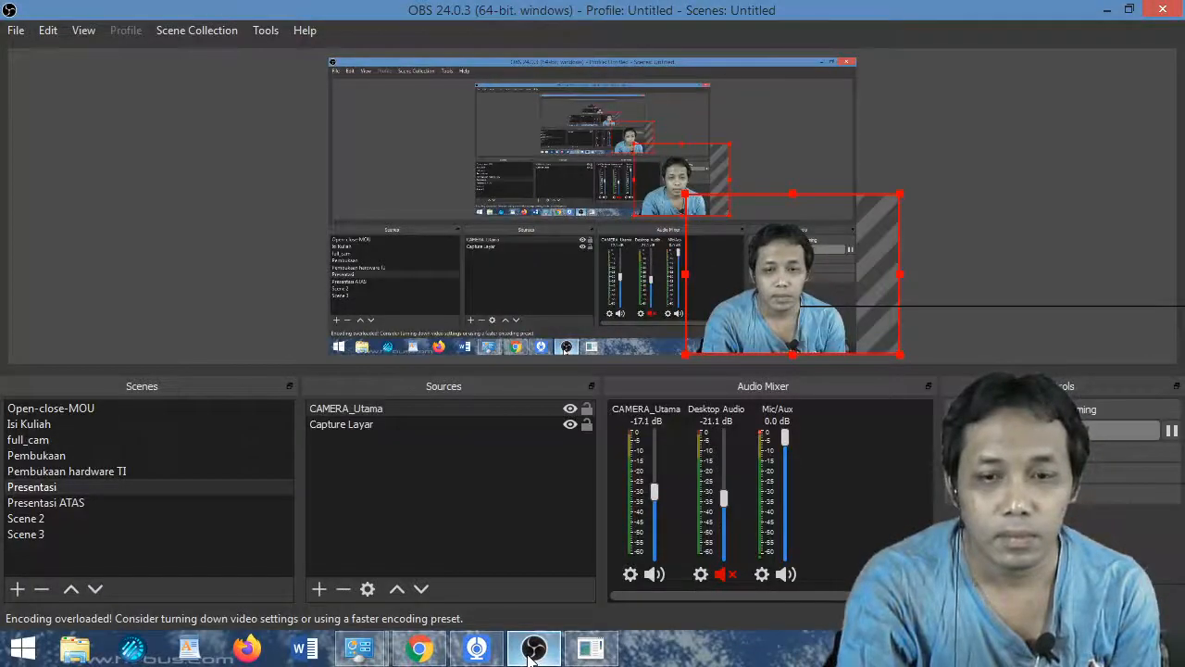
pyautogui.click(532, 652)
pyautogui.click(420, 648)
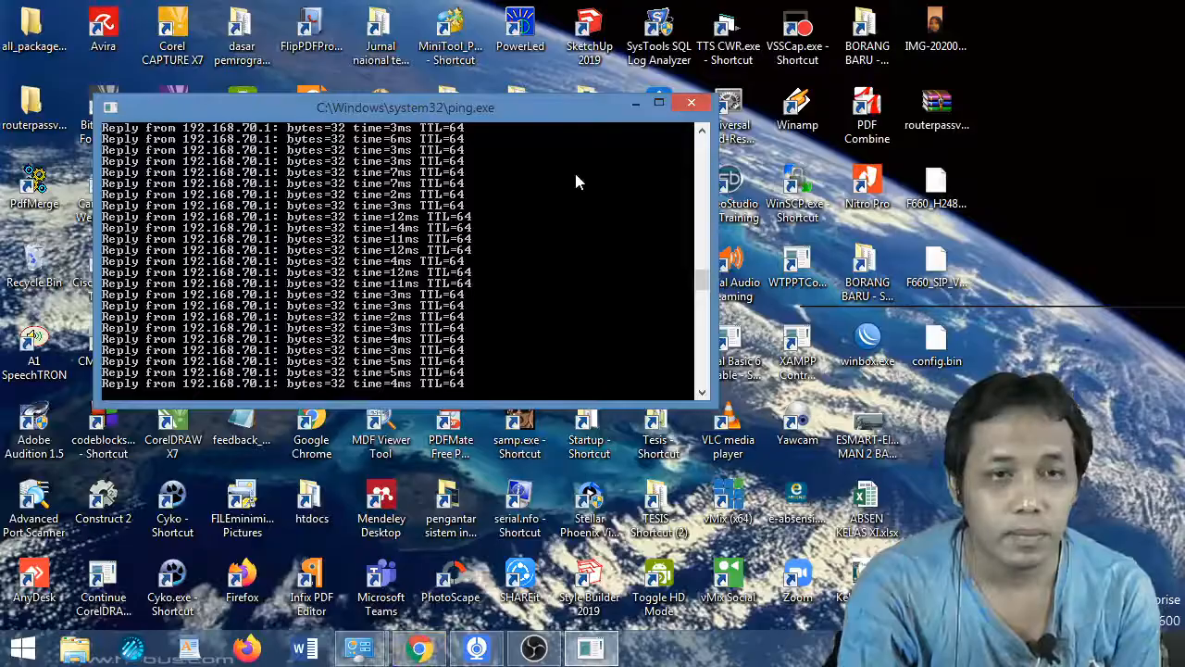
pyautogui.click(420, 648)
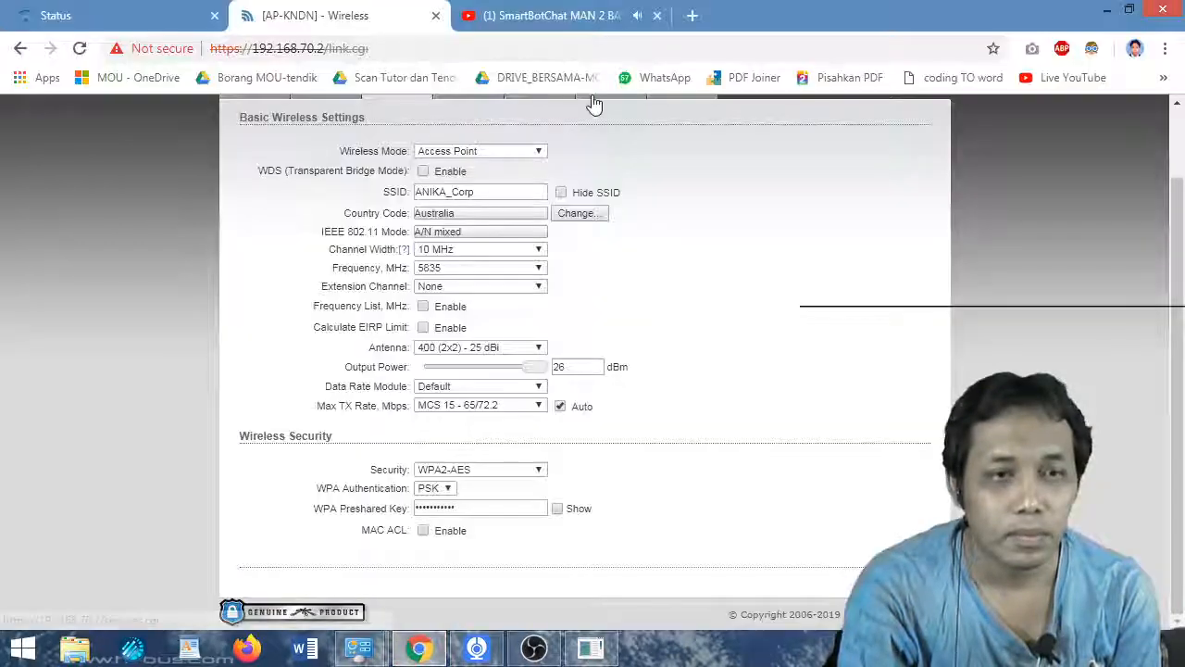
# - Pause the SmartBotChat video and return to the CPE Status page showing -74 dBm and 13/26 Mbps
pyautogui.click(550, 16)
pyautogui.click(437, 239)
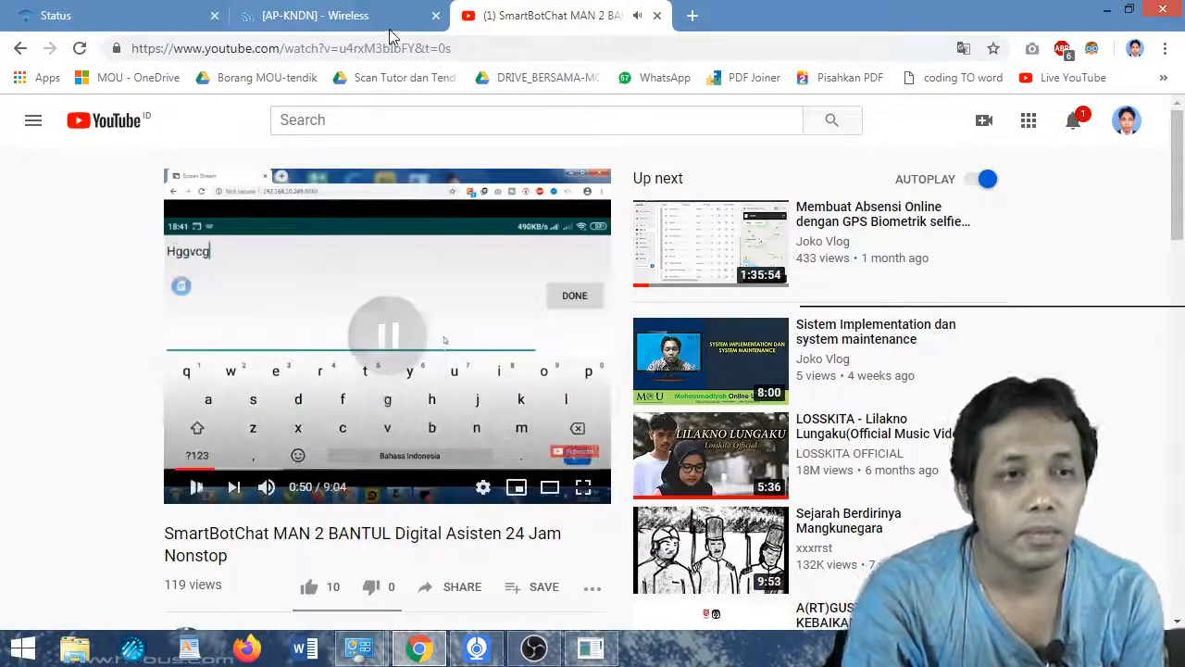
pyautogui.click(389, 28)
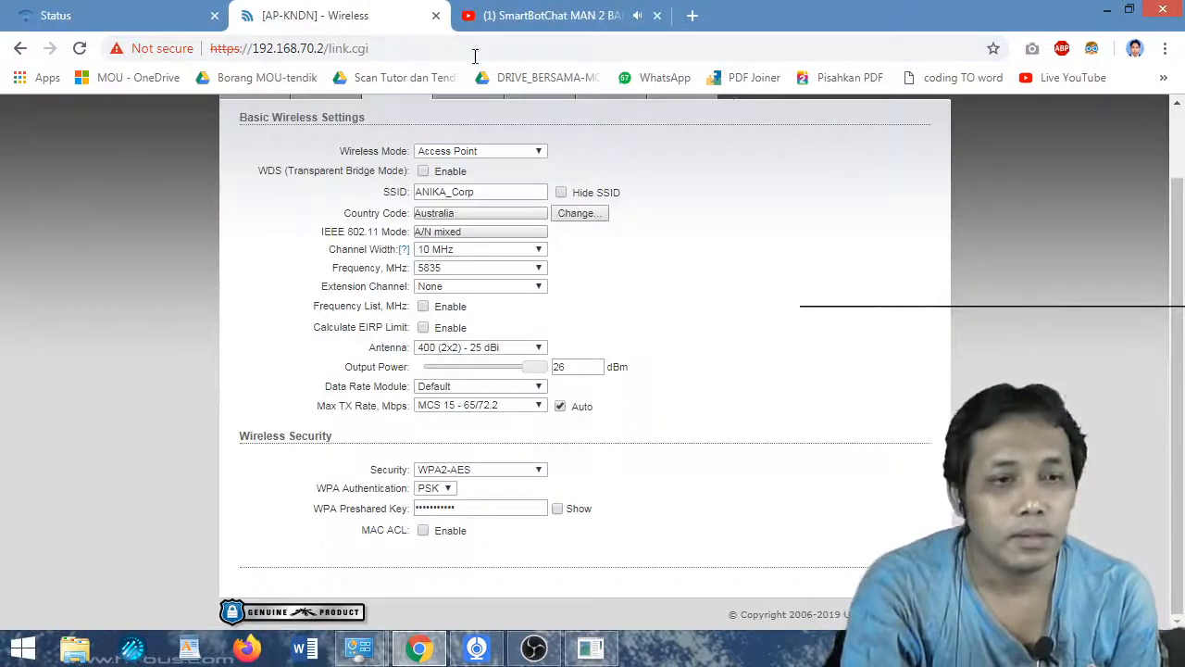
pyautogui.click(106, 11)
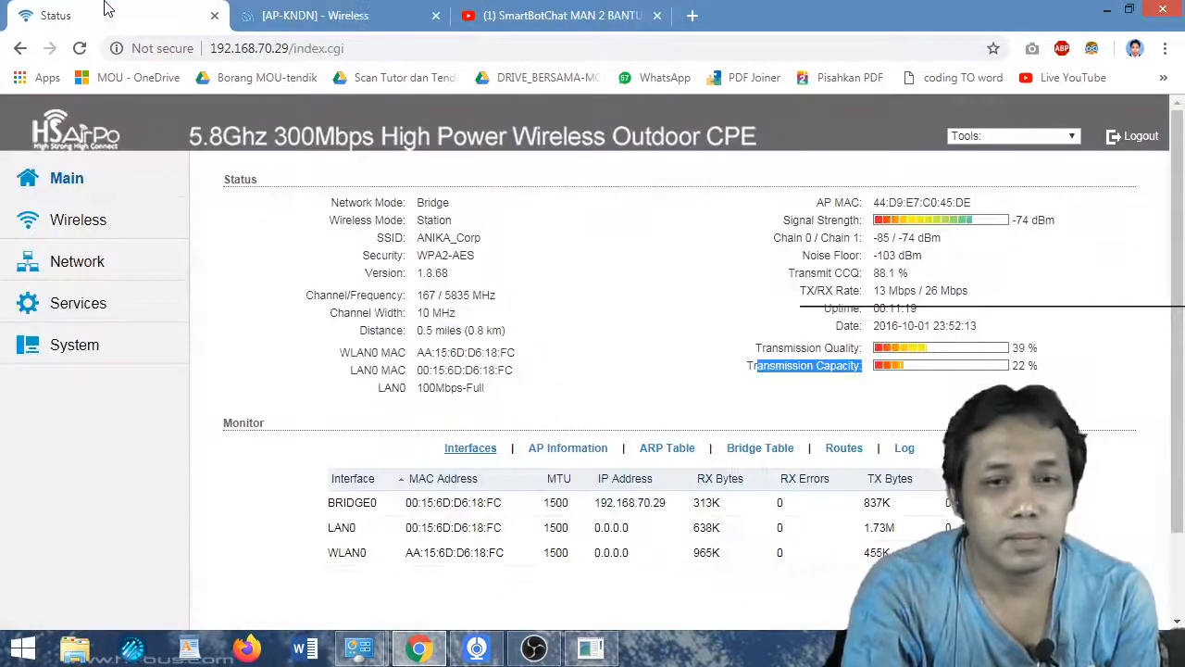